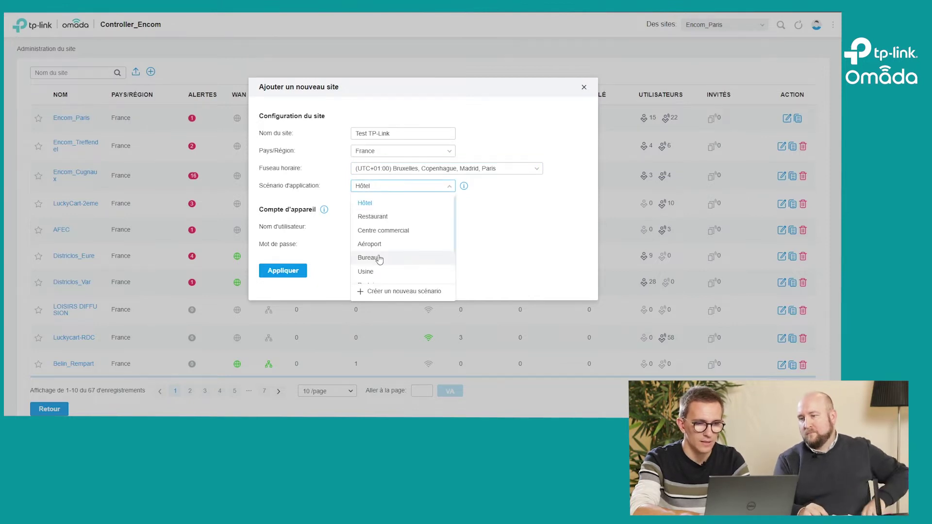
Step: Pick Bureau from the Scénario d'application list for the Test TP-Link site
{"action": "left_click", "coordinate": [380, 257]}
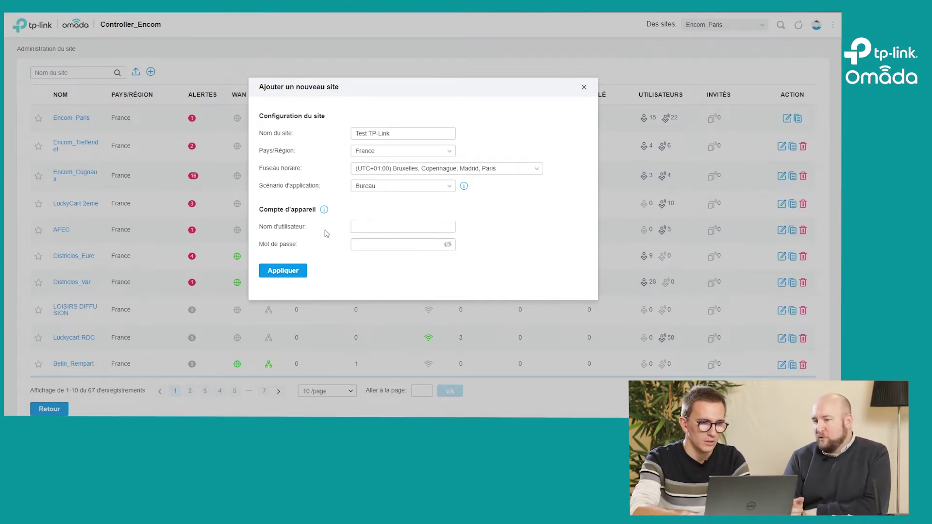
{"action": "mouse_move", "coordinate": [462, 190]}
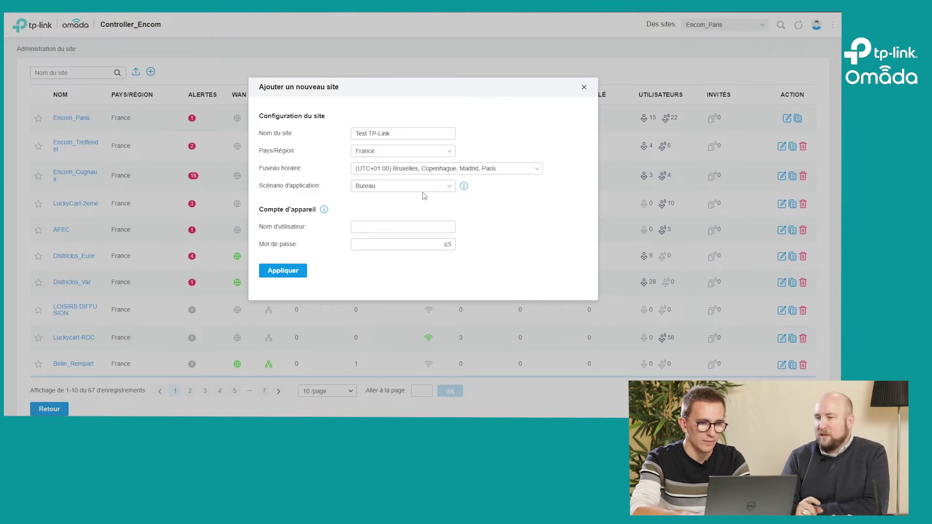
{"action": "left_click", "coordinate": [410, 187]}
{"action": "scroll", "coordinate": [402, 225], "scroll_direction": "down", "scroll_amount": 3}
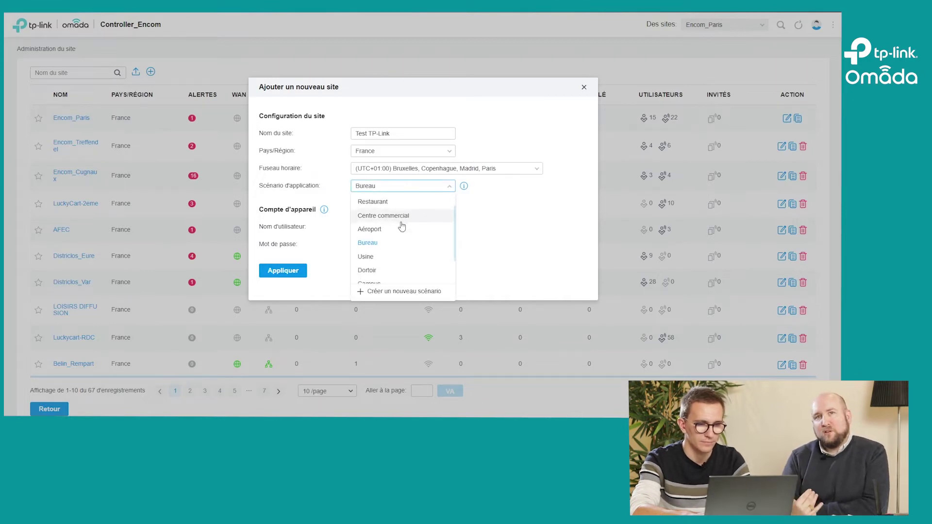
{"action": "scroll", "coordinate": [402, 226], "scroll_direction": "up", "scroll_amount": 2}
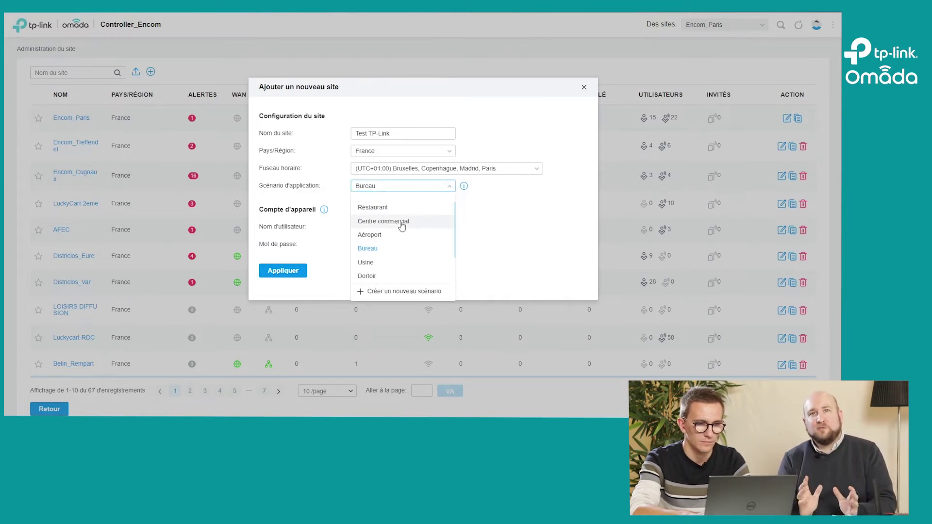
{"action": "scroll", "coordinate": [402, 225], "scroll_direction": "up", "scroll_amount": 1}
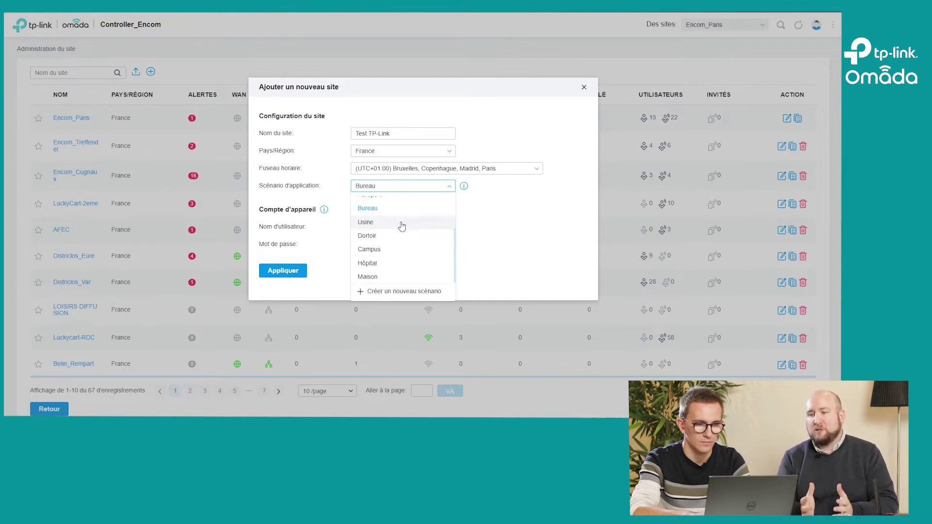
{"action": "scroll", "coordinate": [402, 226], "scroll_direction": "down", "scroll_amount": 3}
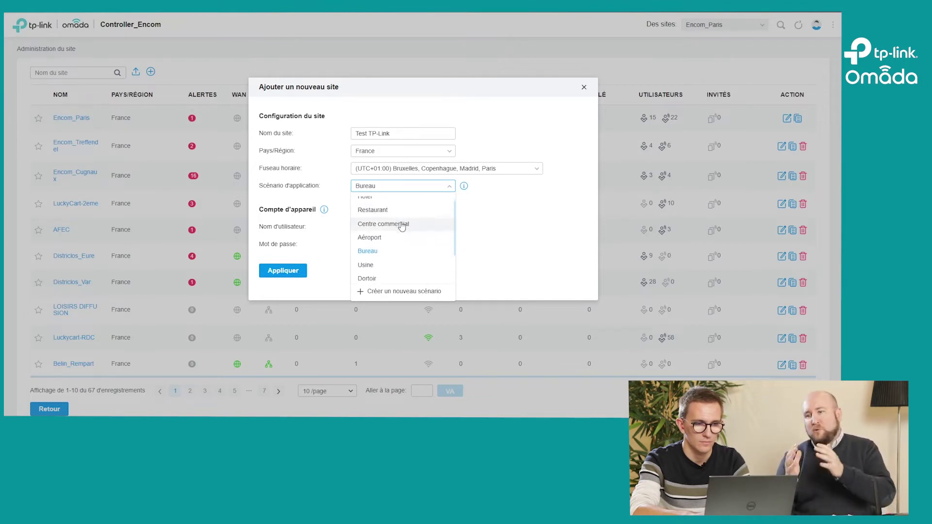
{"action": "left_click", "coordinate": [473, 218]}
{"action": "mouse_move", "coordinate": [464, 188]}
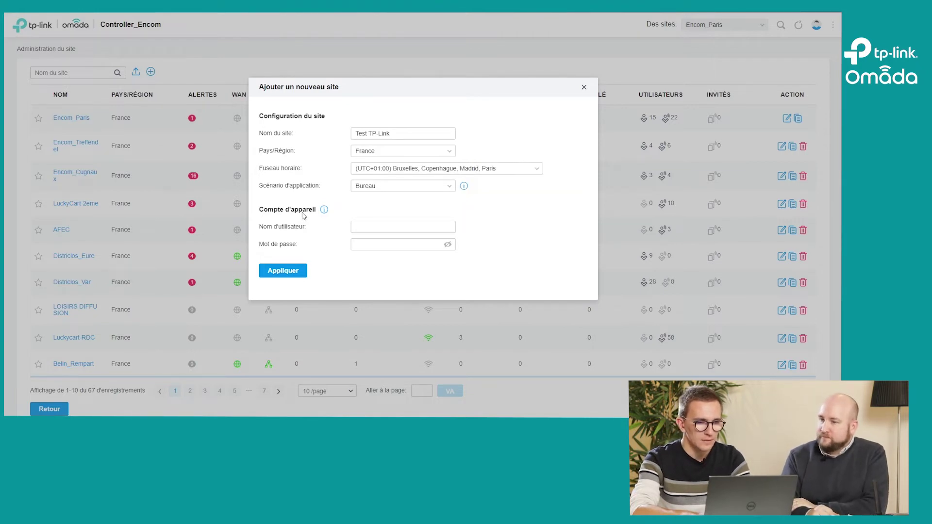
Step: Enter the device account username and password, revealing the password to verify it
{"action": "mouse_move", "coordinate": [325, 212]}
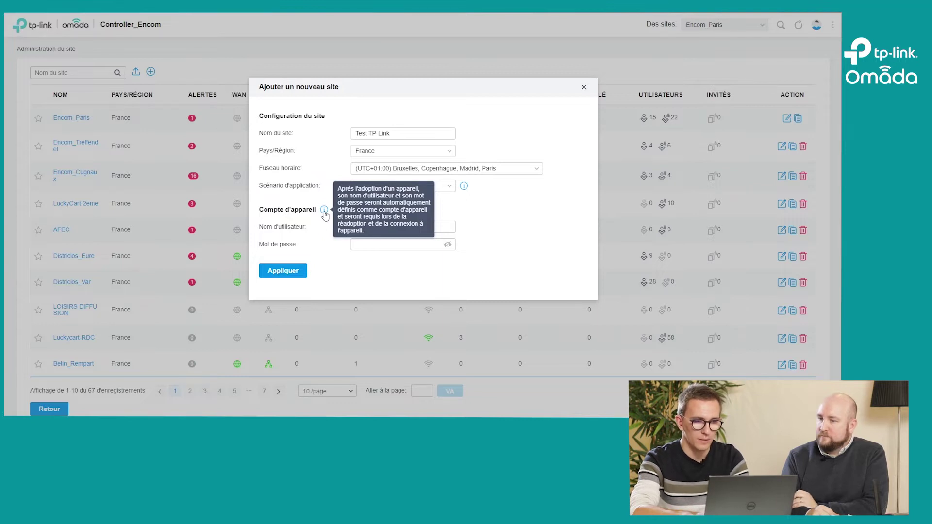
{"action": "left_click", "coordinate": [377, 228]}
{"action": "type", "text": "admin"}
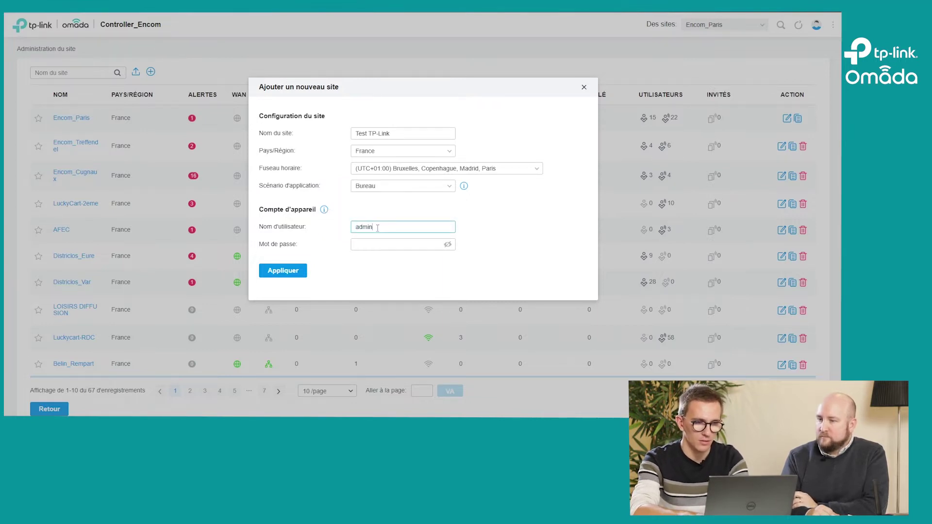
{"action": "key", "text": "Tab"}
{"action": "type", "text": "ad"}
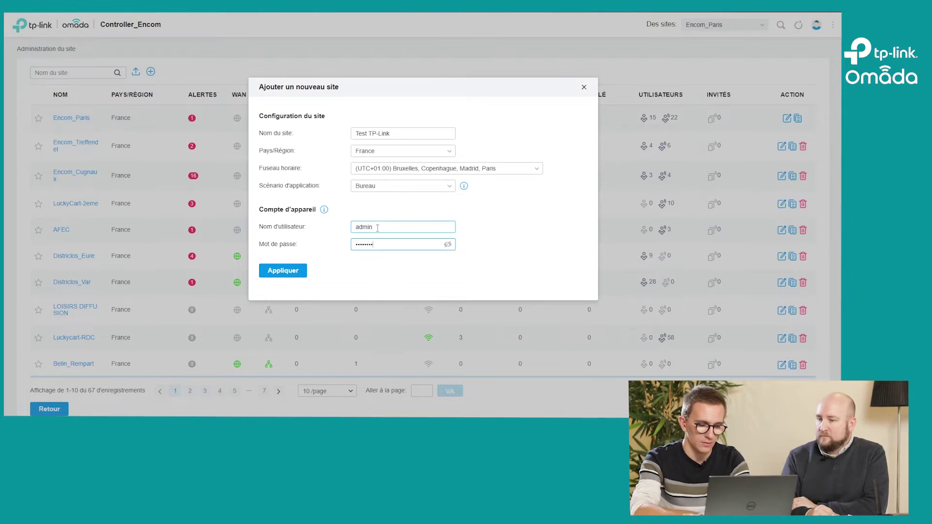
{"action": "left_click", "coordinate": [447, 244]}
{"action": "double_click", "coordinate": [399, 241]}
Step: Check the password against the notes in Notepad, then create the Test TP-Link site
{"action": "key", "text": "alt+Tab"}
{"action": "key", "text": "alt+Tab"}
{"action": "key", "text": "alt+Tab"}
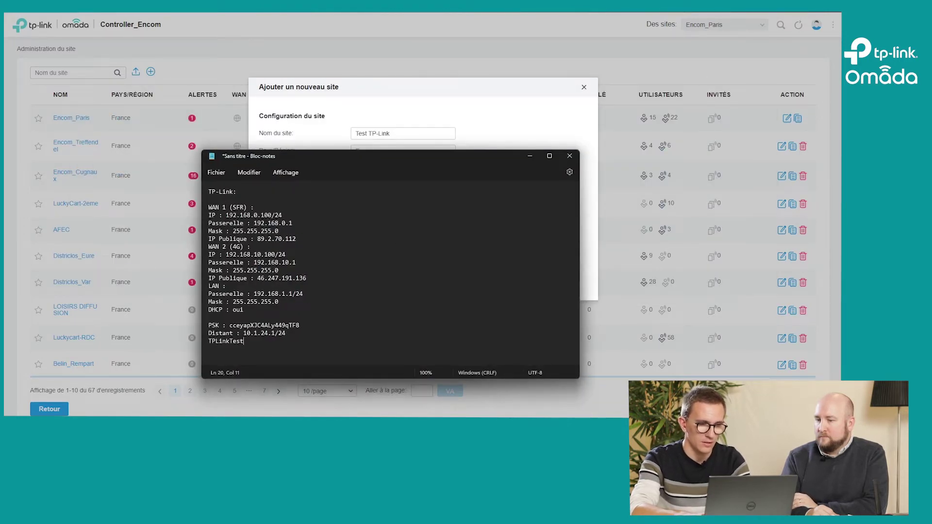
{"action": "key", "text": "alt+Tab"}
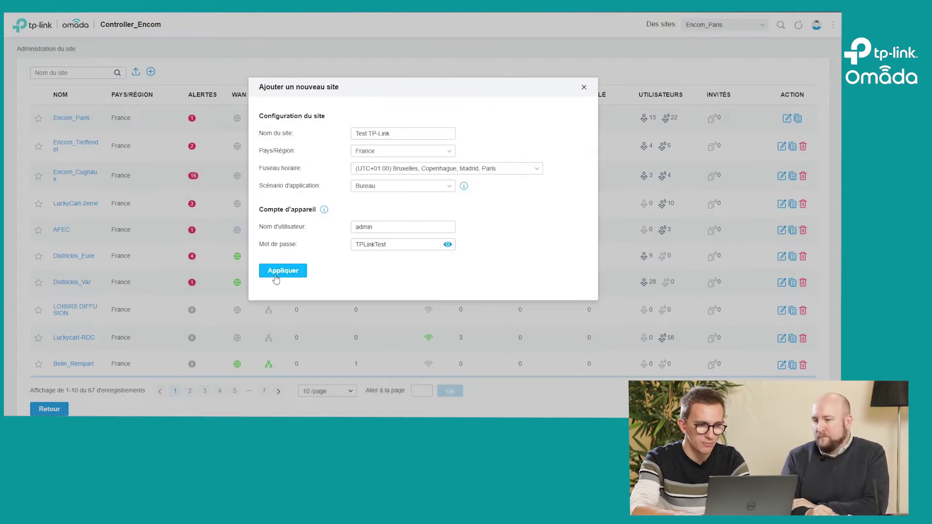
{"action": "left_click", "coordinate": [274, 273]}
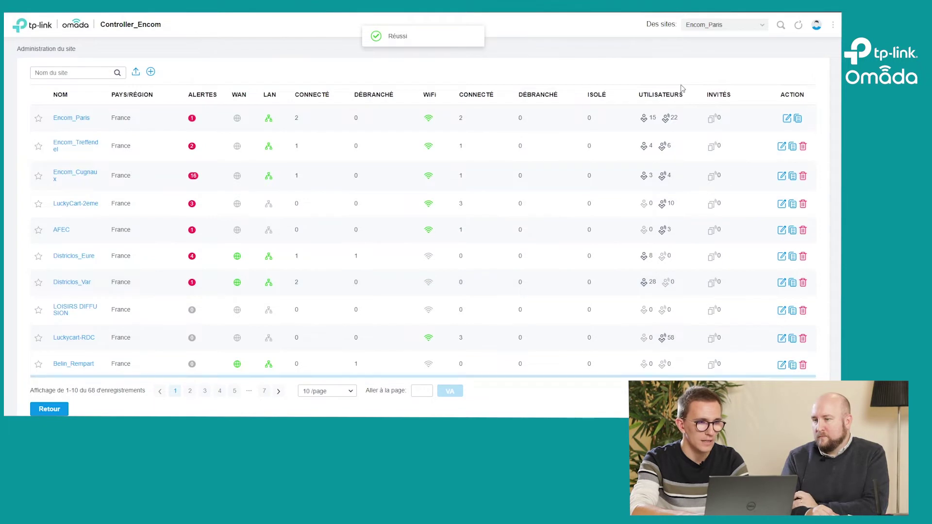
Step: Search the sites for 'test', open Test TP-Link, and go to its Appareils page
{"action": "left_click", "coordinate": [74, 72]}
{"action": "type", "text": "test"}
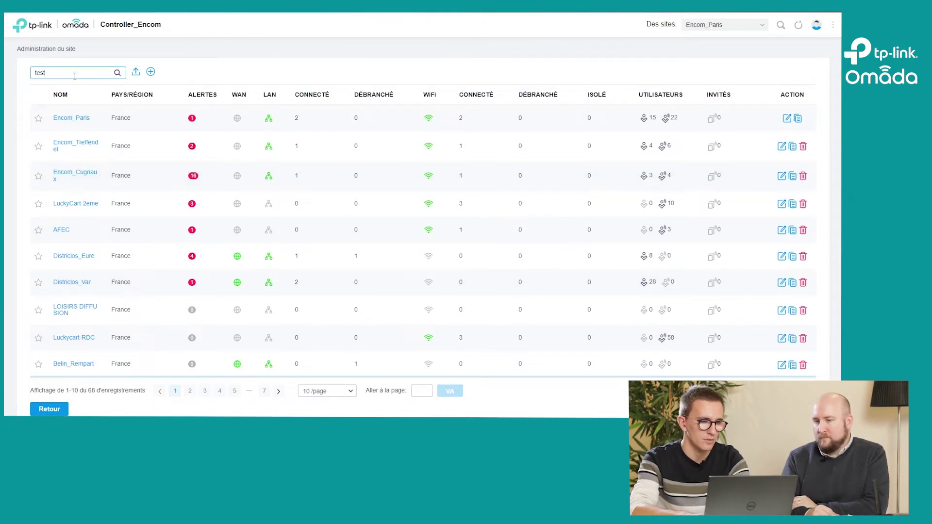
{"action": "key", "text": "Return"}
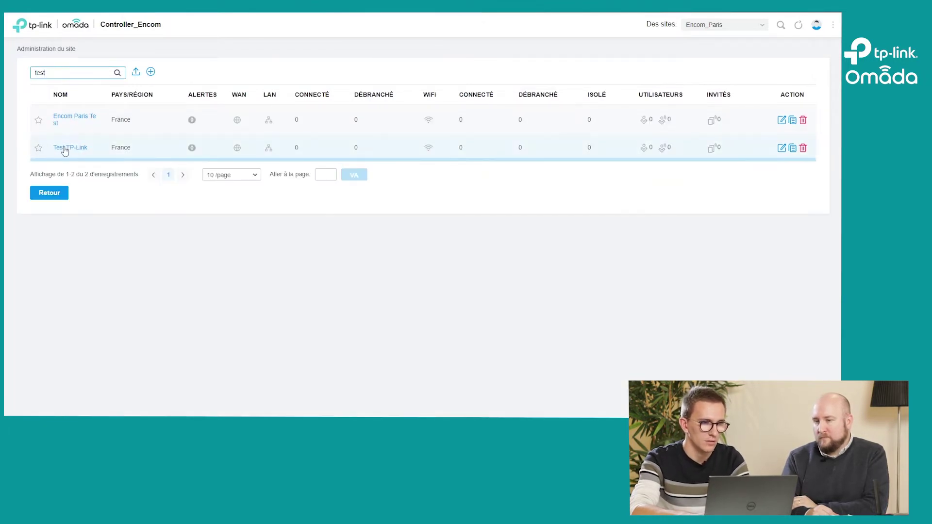
{"action": "left_click", "coordinate": [65, 149]}
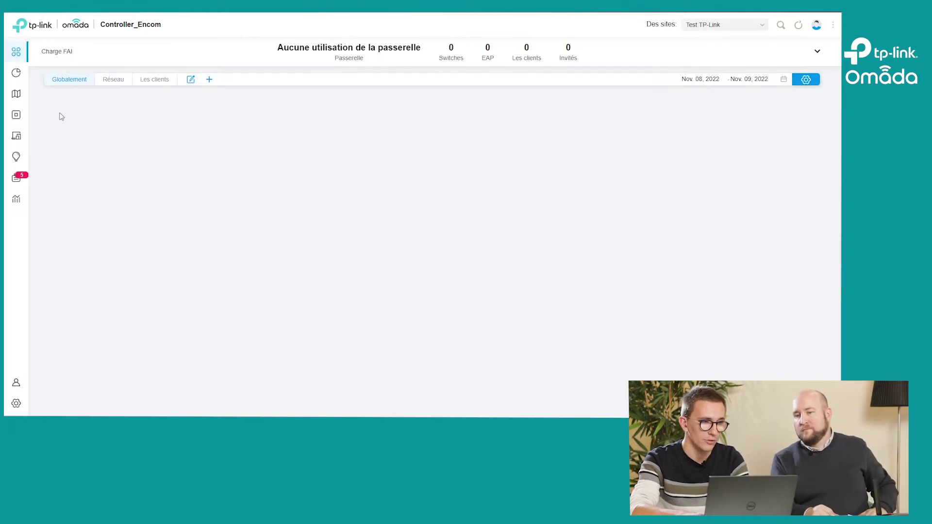
{"action": "left_click", "coordinate": [16, 115]}
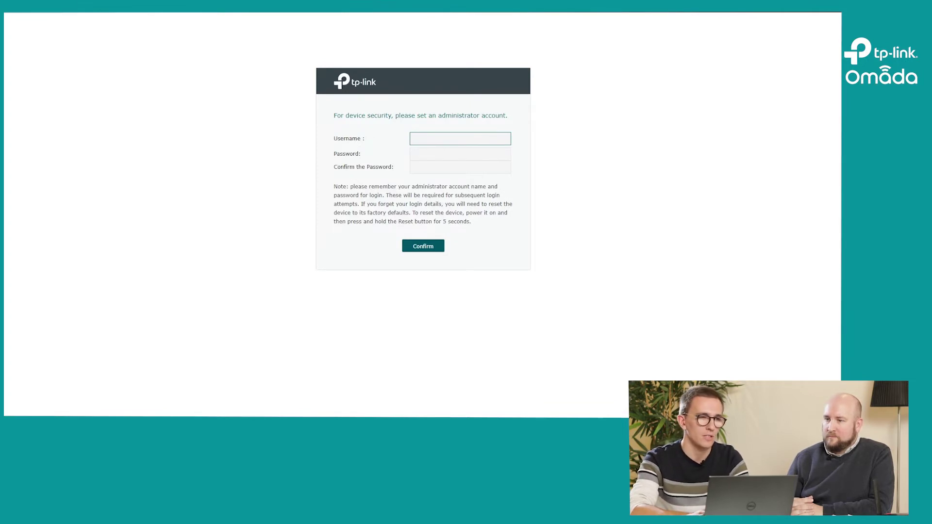
Step: Create the ER605 administrator account with a username and a pasted, confirmed password
{"action": "key", "text": "Tab"}
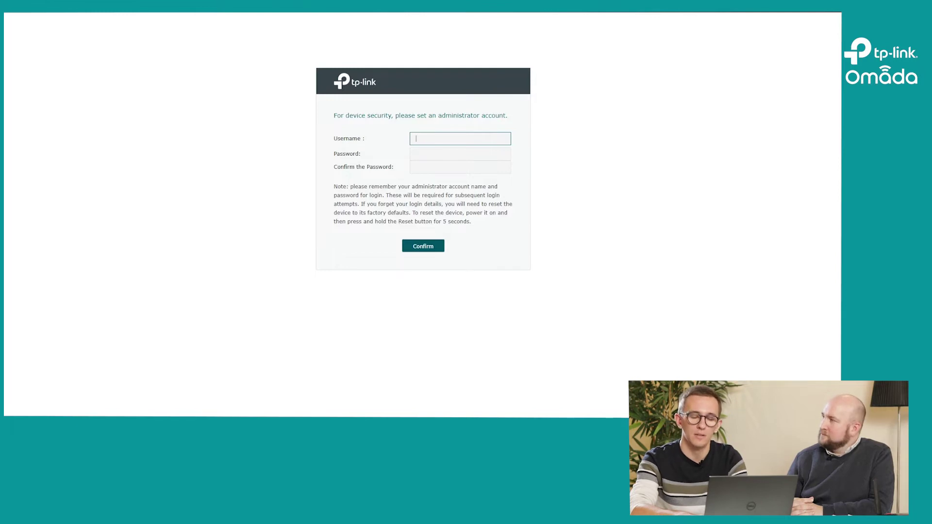
{"action": "type", "text": "admin"}
{"action": "key", "text": "Tab"}
{"action": "key", "text": "ctrl+v"}
{"action": "key", "text": "Tab"}
{"action": "key", "text": "ctrl+v"}
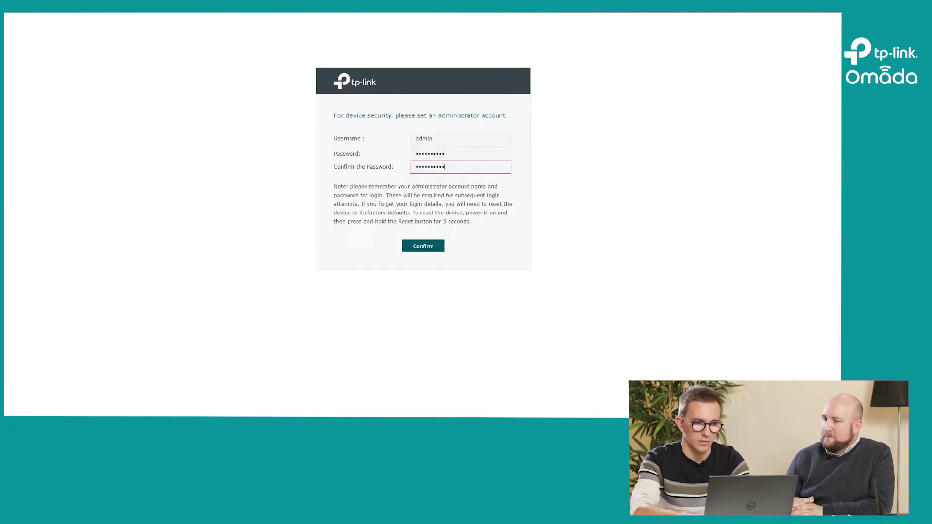
{"action": "left_click", "coordinate": [419, 246]}
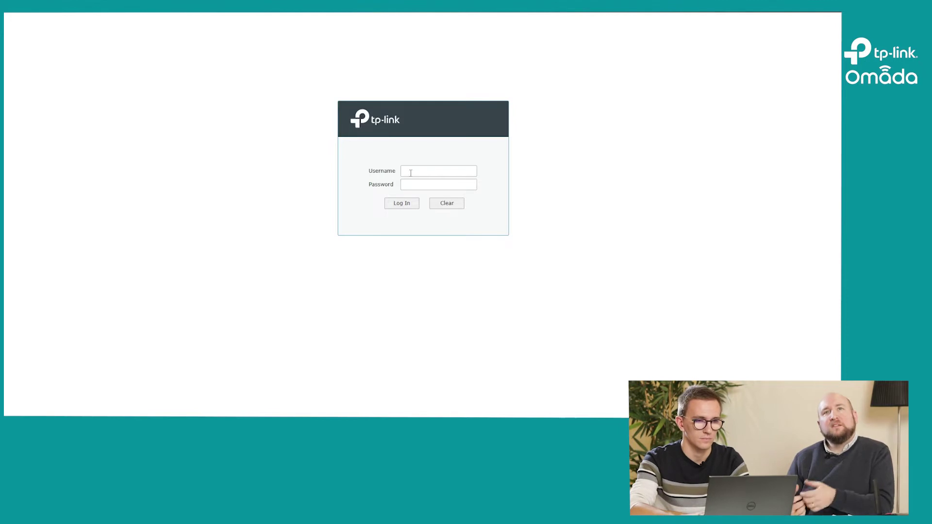
Step: Log in to the ER605 with the new administrator credentials
{"action": "left_click", "coordinate": [410, 171]}
{"action": "type", "text": "admin"}
{"action": "key", "text": "Tab"}
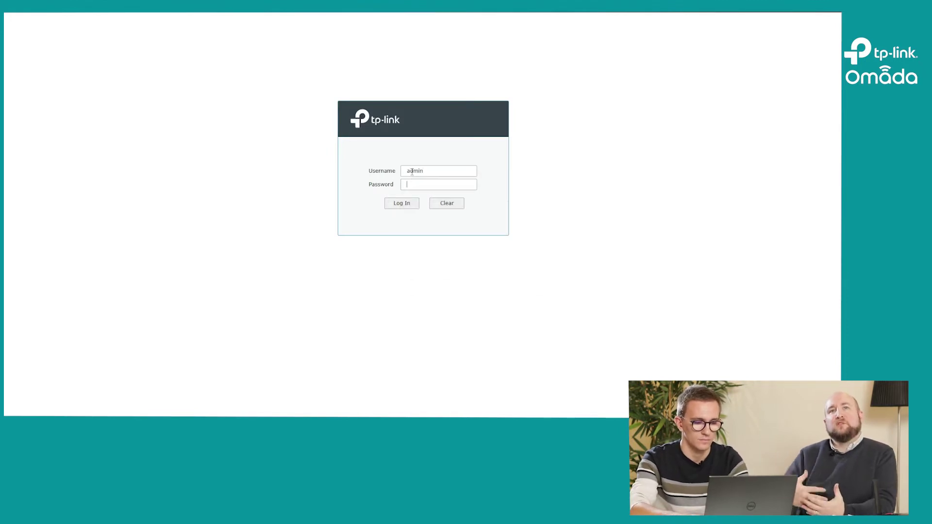
{"action": "type", "text": "**********"}
{"action": "key", "text": "Return"}
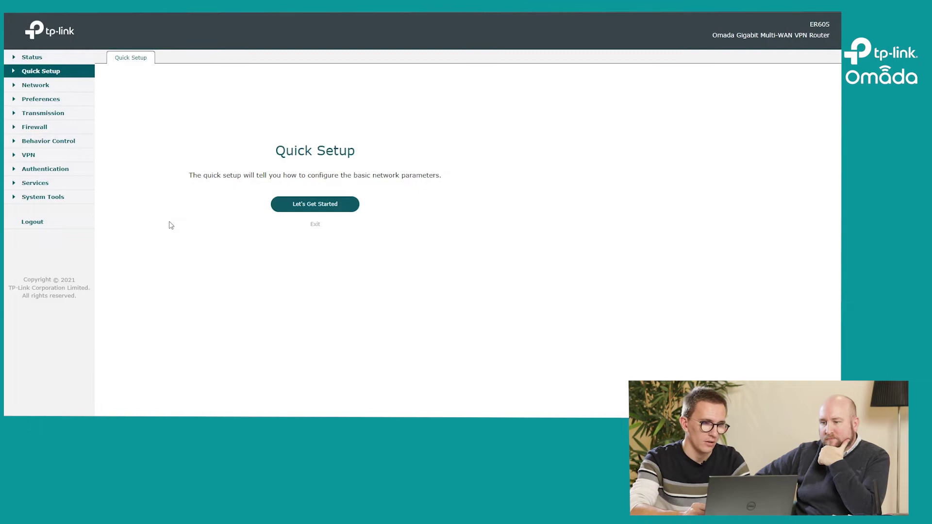
Step: Set the Inform URL/IP Address under System Tools > Controller Settings to 152.228.161.26 and save
{"action": "left_click", "coordinate": [51, 200]}
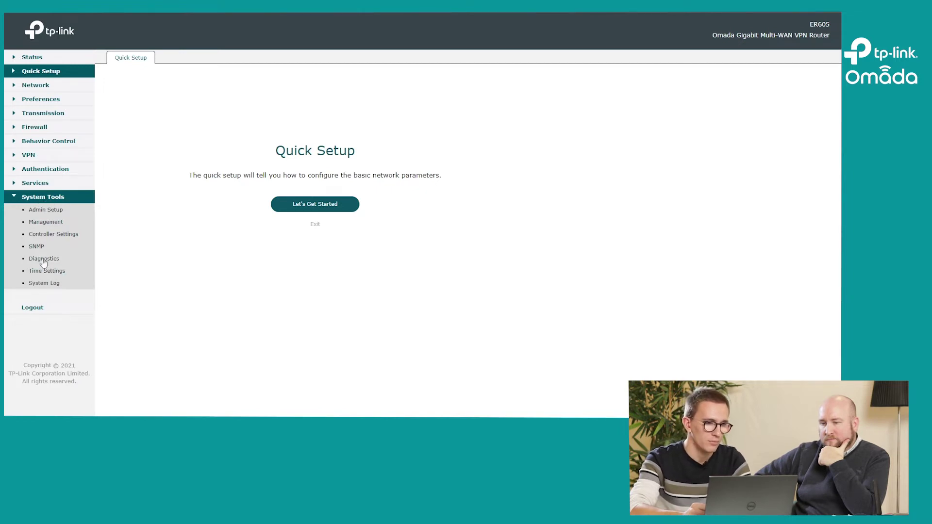
{"action": "left_click", "coordinate": [53, 235]}
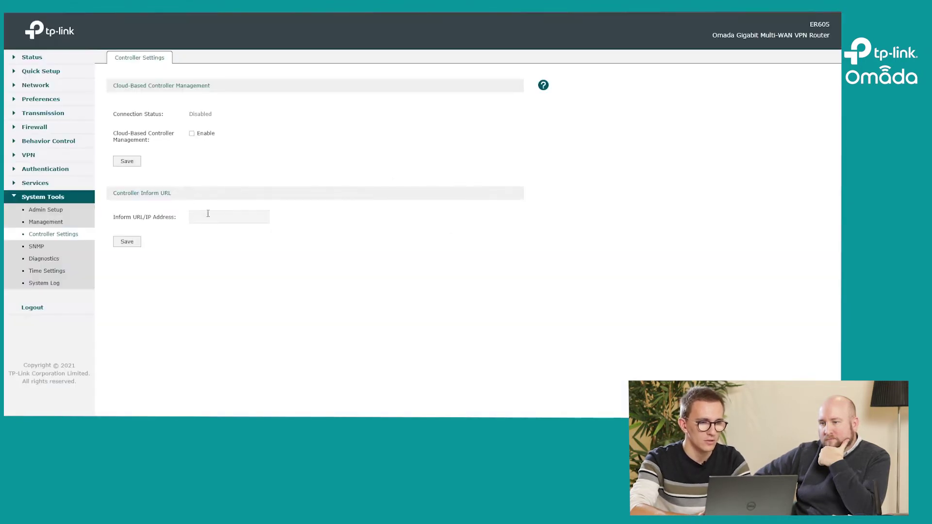
{"action": "left_click", "coordinate": [213, 217]}
{"action": "type", "text": "152.228.161.26"}
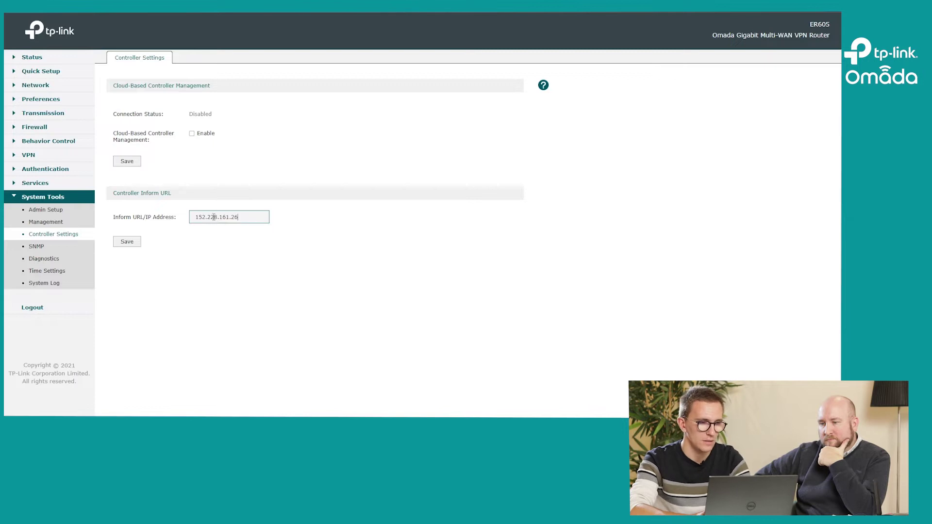
{"action": "left_click", "coordinate": [131, 242]}
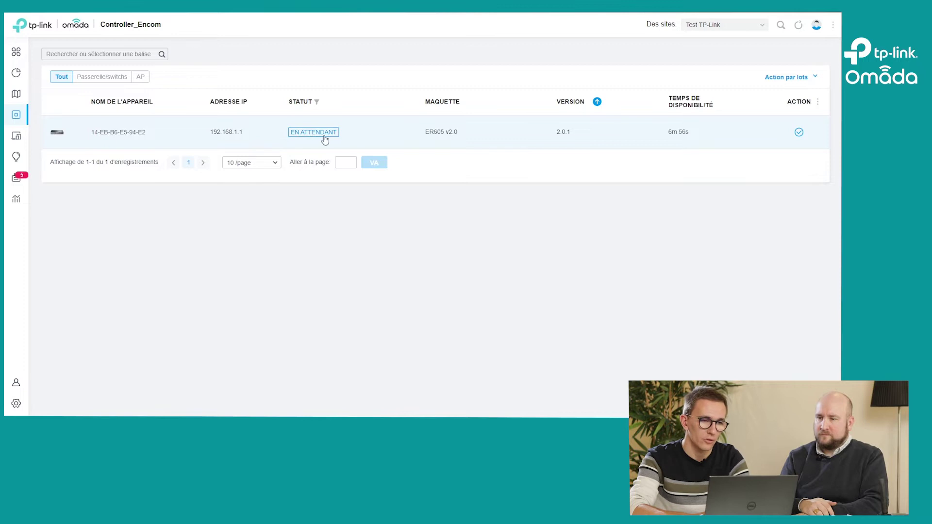
Step: Adopt the pending ER605 into Test TP-Link using the router's username and password
{"action": "left_click", "coordinate": [798, 133]}
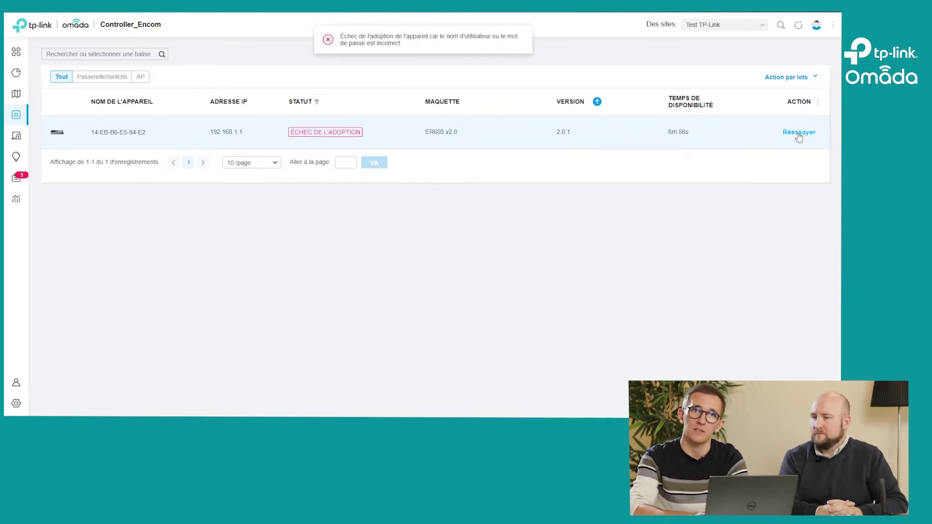
{"action": "left_click", "coordinate": [799, 134]}
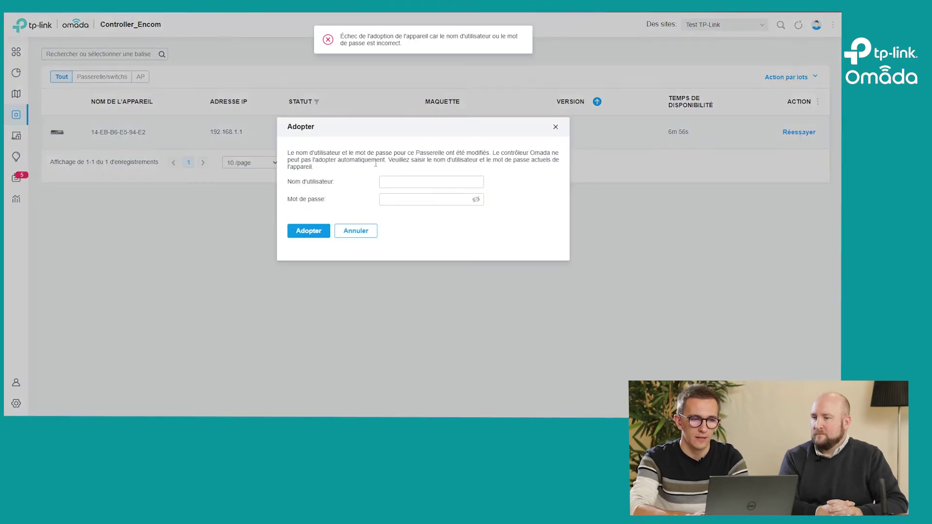
{"action": "left_click", "coordinate": [393, 182]}
{"action": "type", "text": "admin"}
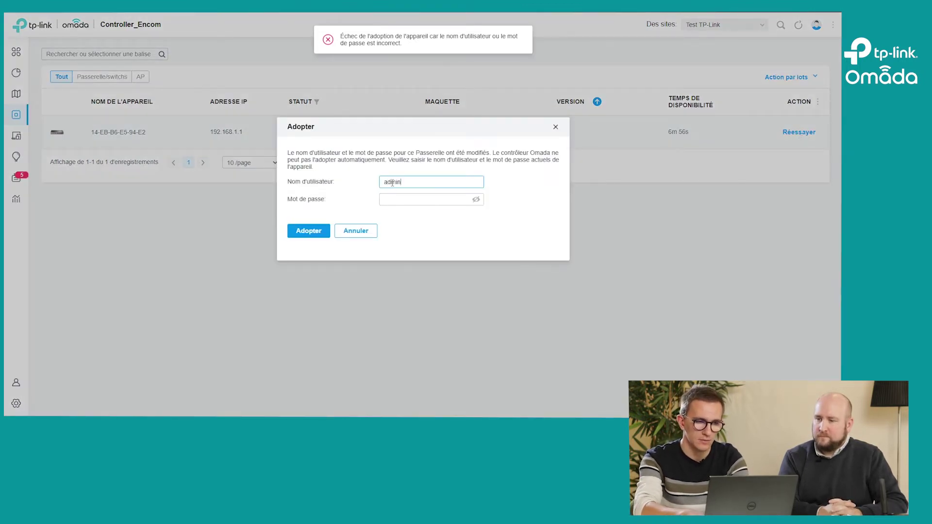
{"action": "key", "text": "Tab"}
{"action": "key", "text": "ctrl+v"}
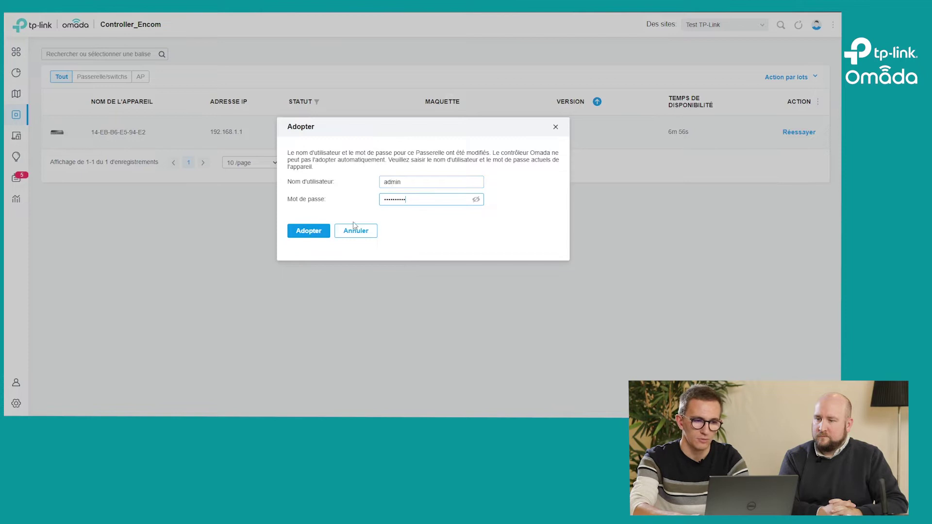
{"action": "left_click", "coordinate": [476, 200]}
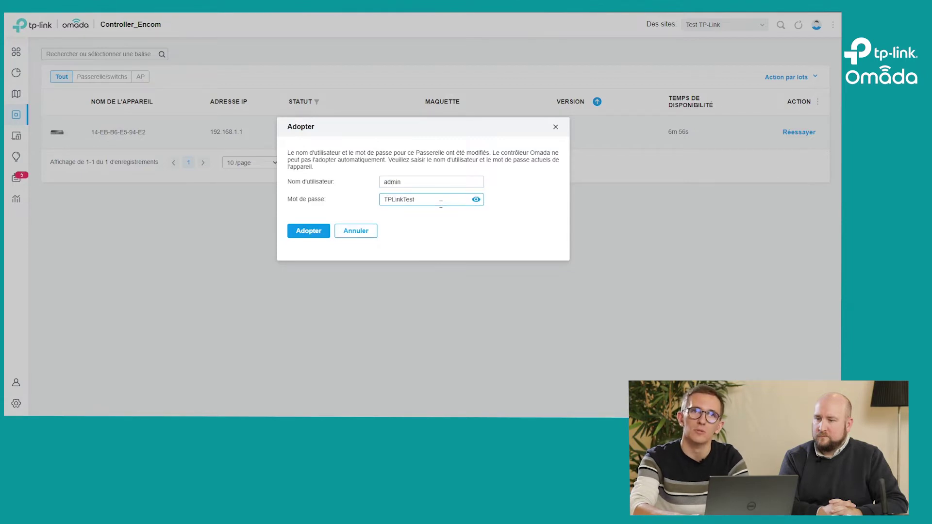
{"action": "left_click", "coordinate": [299, 234]}
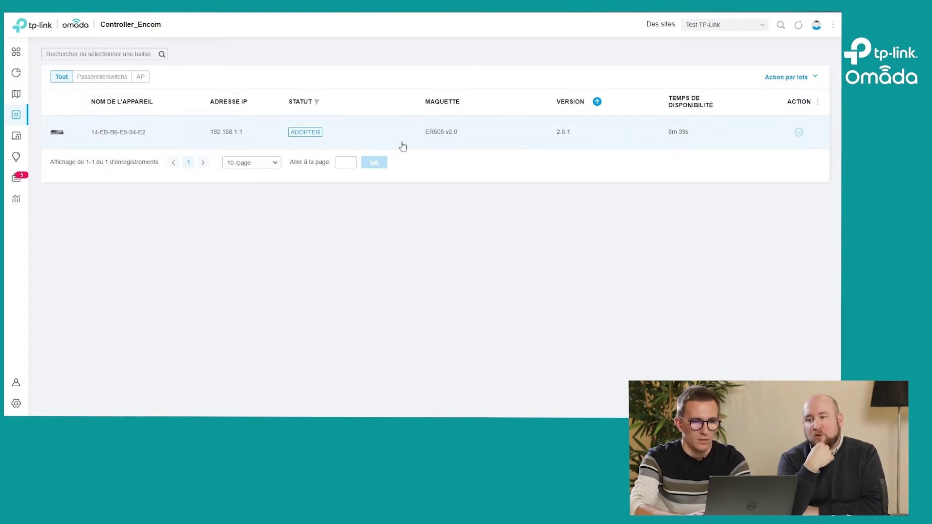
Step: Open the 14-EB-B6-E5-94-E2 gateway's side panel on its Configuration tab
{"action": "left_click", "coordinate": [402, 145]}
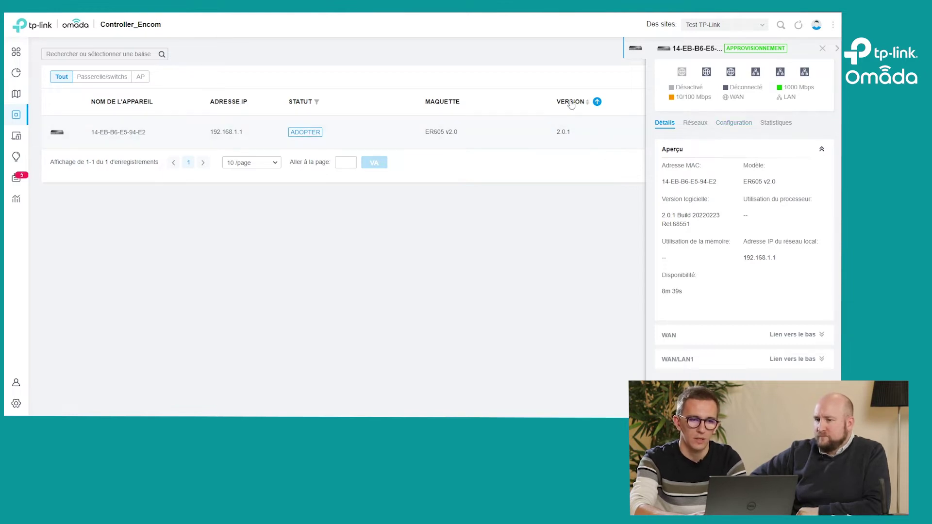
{"action": "left_click", "coordinate": [734, 127]}
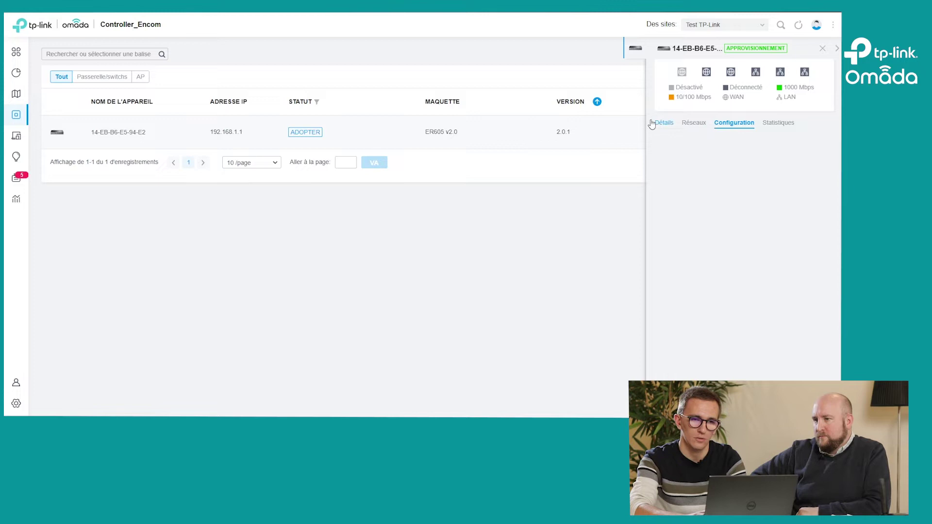
Step: Reload the controller page, choosing Attendre on each unresponsive-page prompt
{"action": "type", "text": "**"}
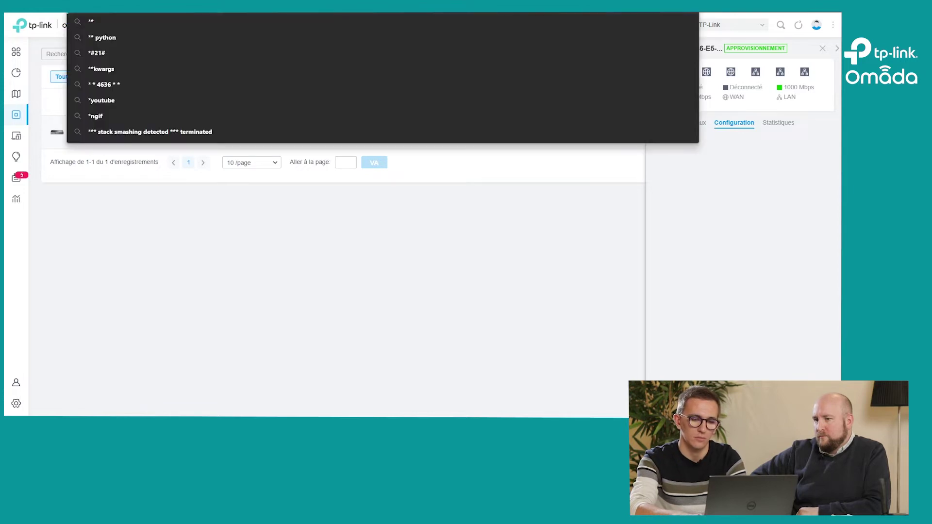
{"action": "key", "text": "Escape"}
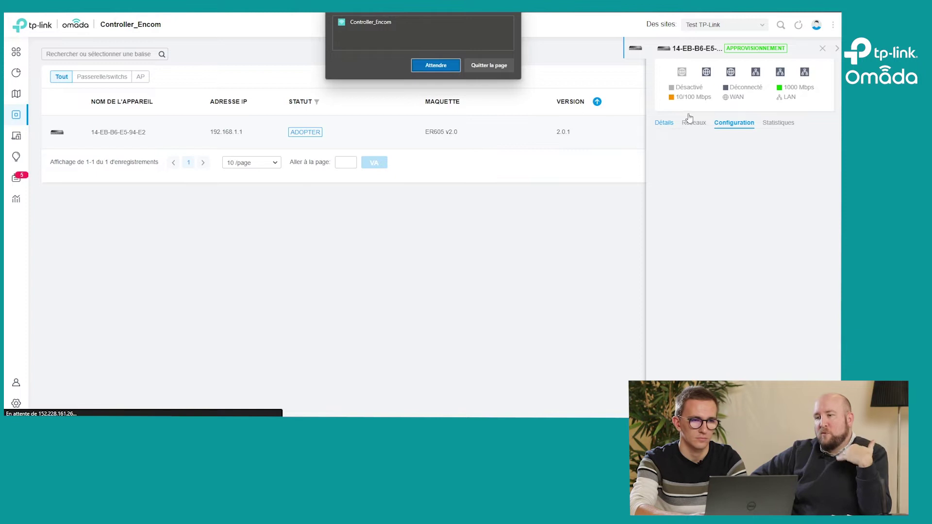
{"action": "left_click", "coordinate": [419, 66]}
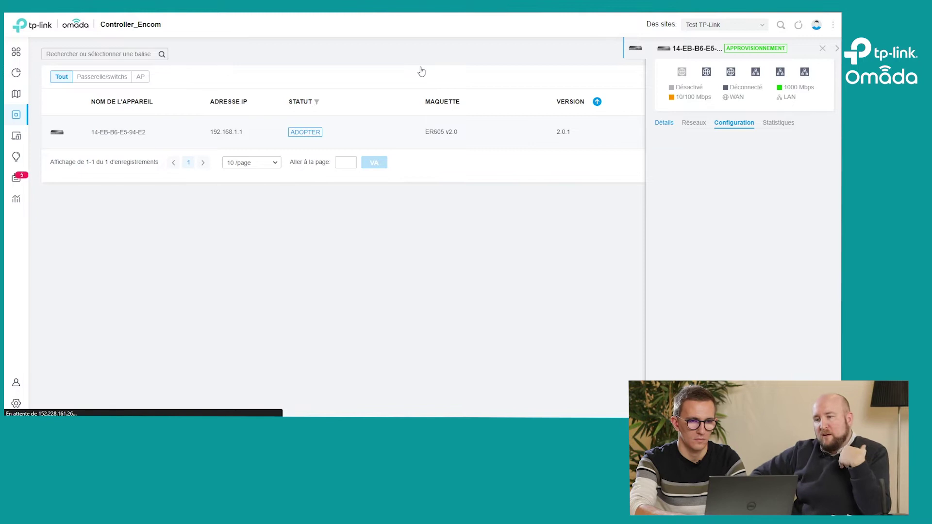
{"action": "left_click", "coordinate": [422, 68]}
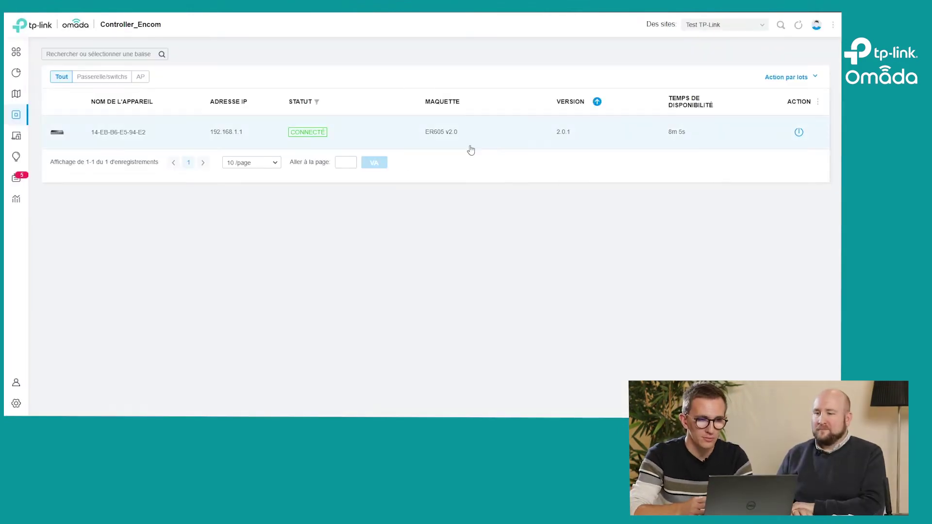
Step: Open the connected ER605's side panel on the Détails tab
{"action": "left_click", "coordinate": [471, 150]}
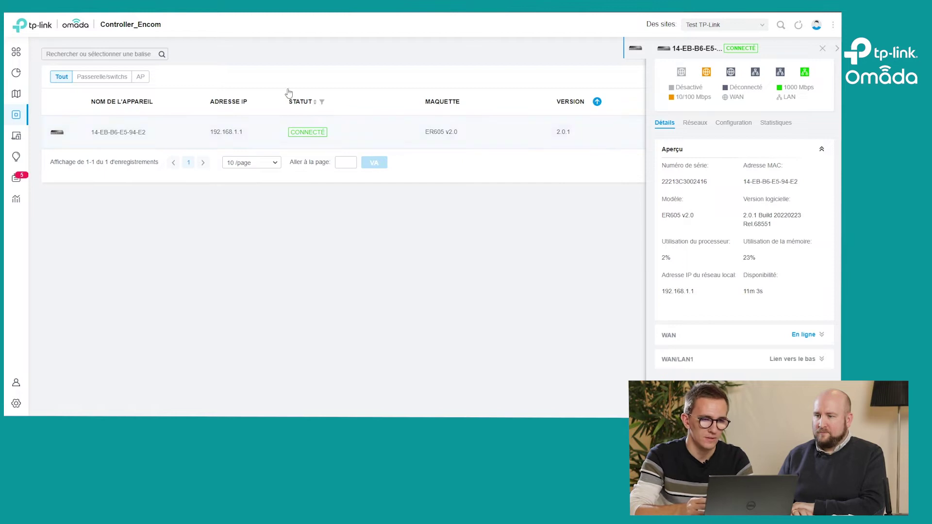
Step: Replace the ER605's Nom with Routeur on the Configuration tab and apply it
{"action": "left_click", "coordinate": [731, 124]}
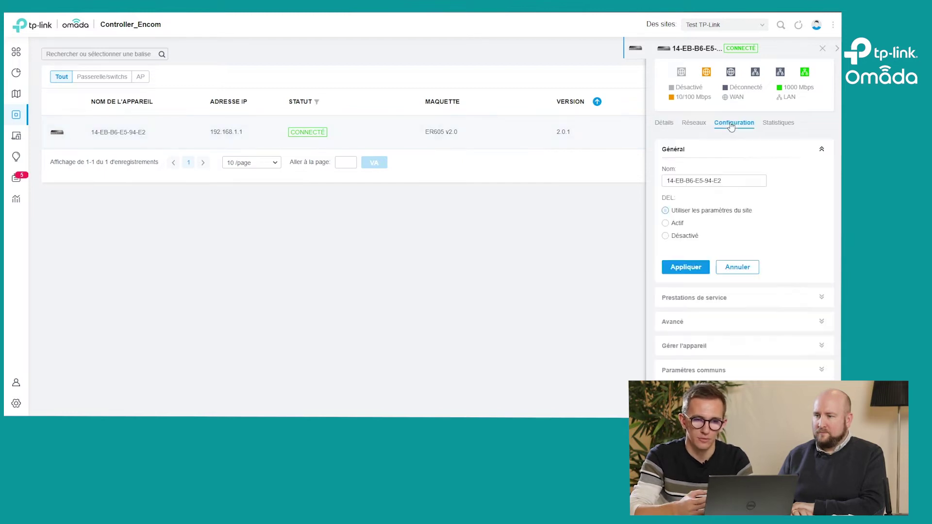
{"action": "double_click", "coordinate": [689, 182]}
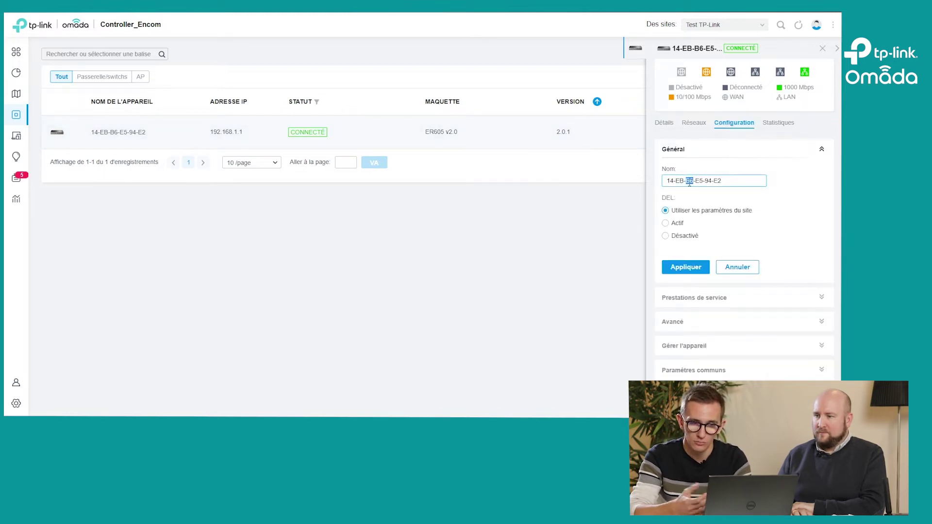
{"action": "key", "text": "ctrl+a"}
{"action": "type", "text": "R"}
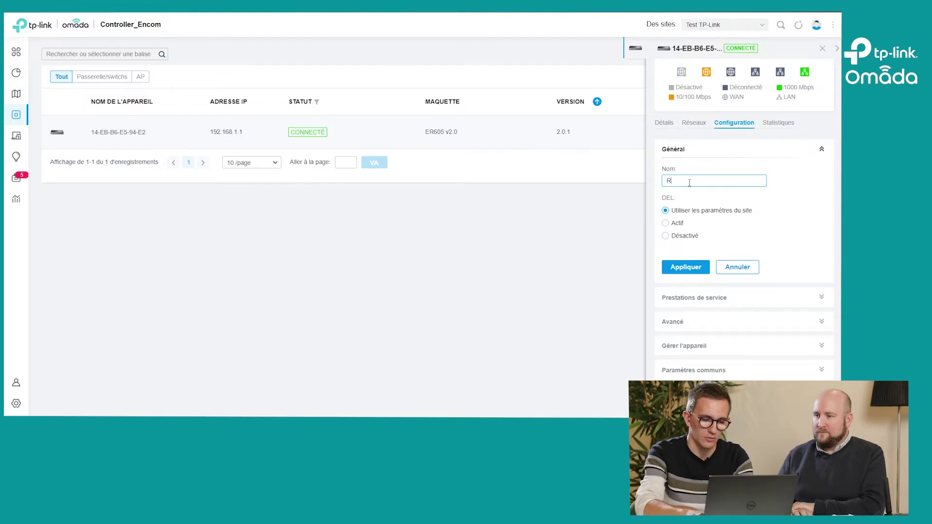
{"action": "type", "text": "outeur"}
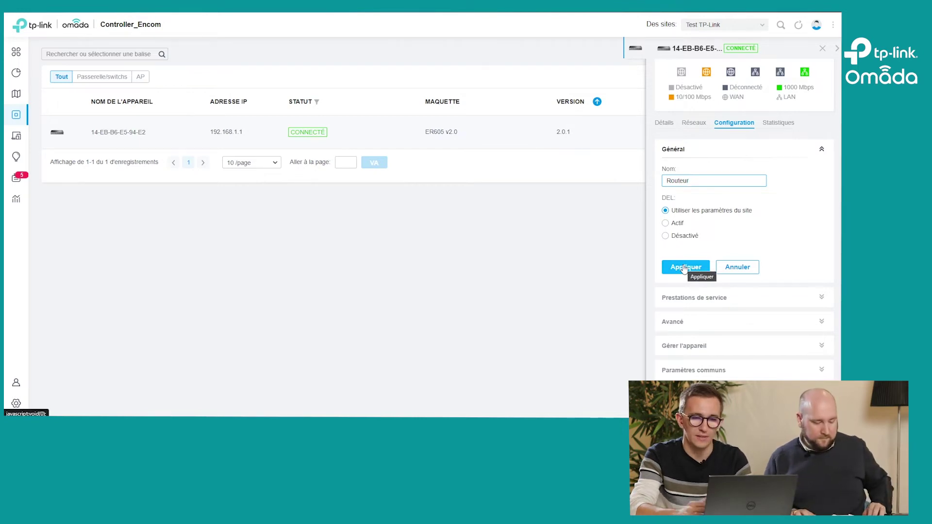
{"action": "left_click", "coordinate": [684, 268]}
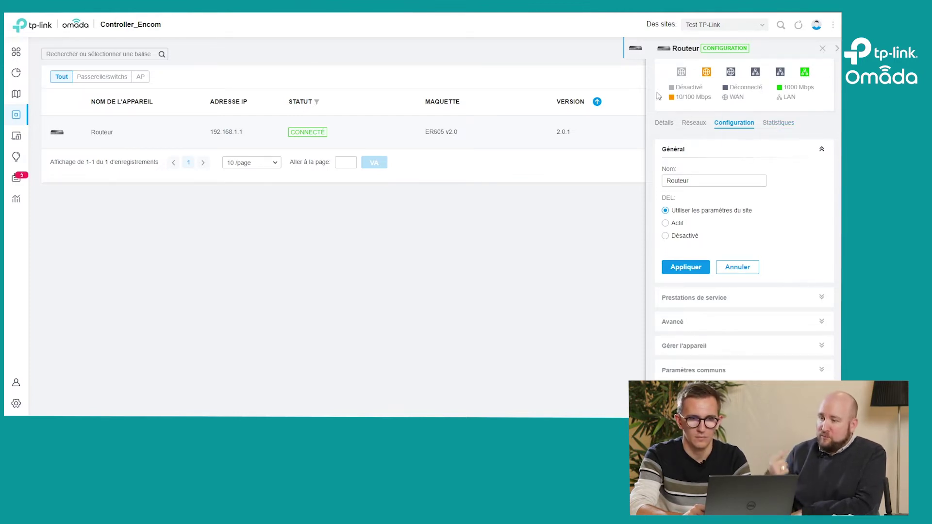
Step: Check the WAN and WAN/LAN1 port statuses in the router's overview details
{"action": "left_click", "coordinate": [670, 130]}
{"action": "left_click", "coordinate": [732, 340]}
{"action": "scroll", "coordinate": [734, 344], "scroll_direction": "down", "scroll_amount": 2}
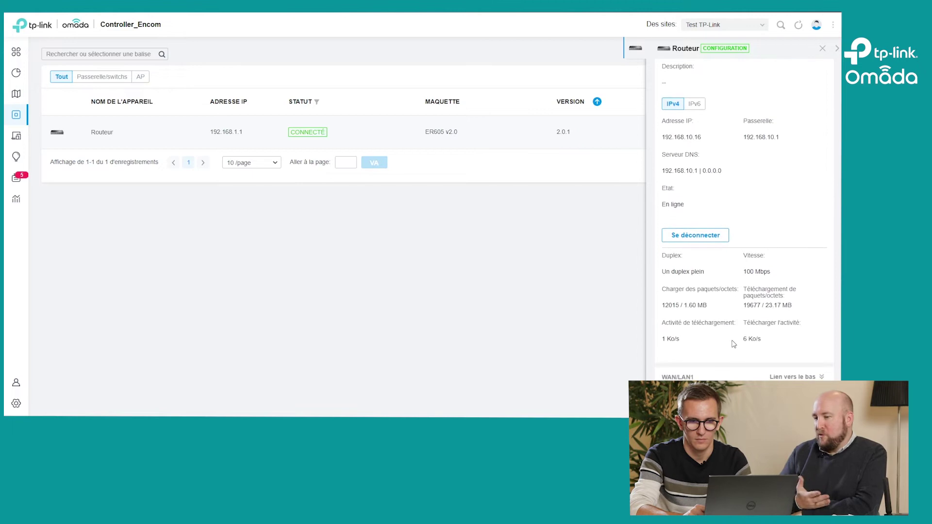
{"action": "left_click", "coordinate": [751, 376]}
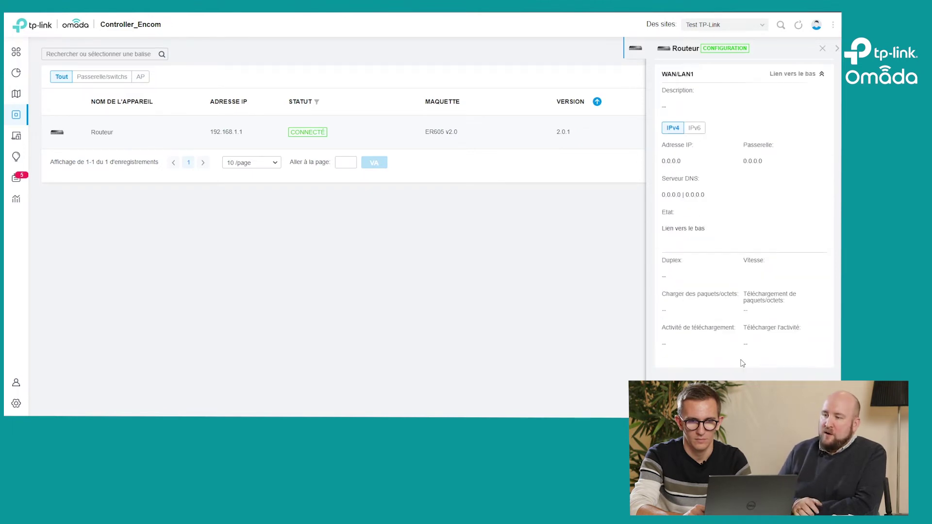
{"action": "scroll", "coordinate": [743, 363], "scroll_direction": "up", "scroll_amount": 3}
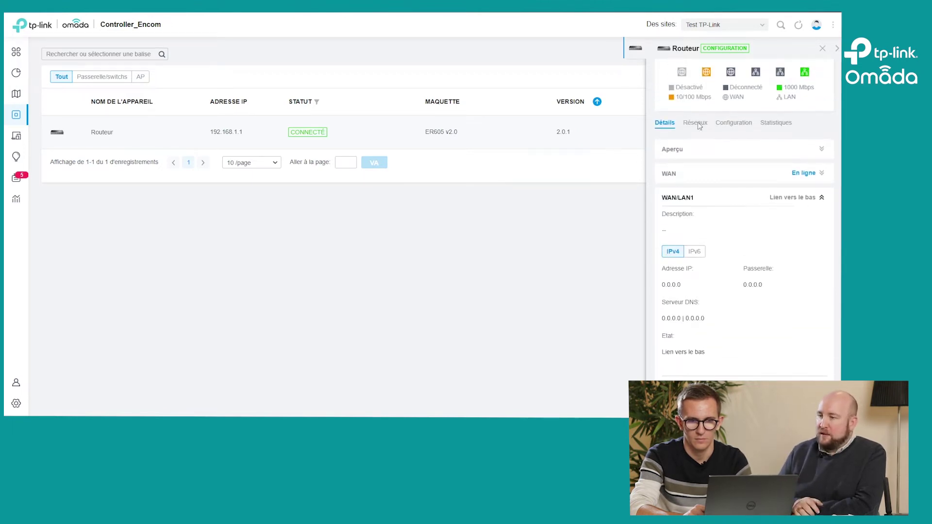
Step: Browse the router's networks list and its SNMP service, advanced and general configuration sections
{"action": "left_click", "coordinate": [695, 127]}
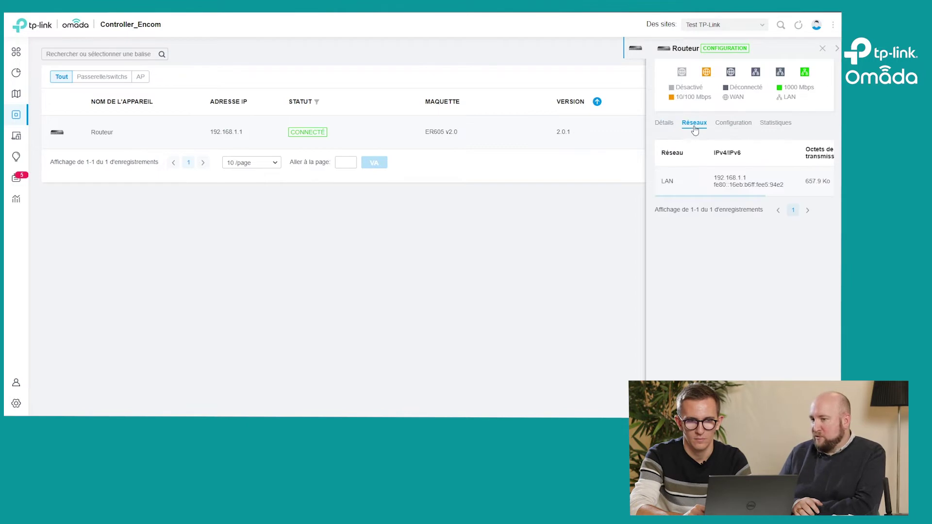
{"action": "left_click", "coordinate": [728, 125]}
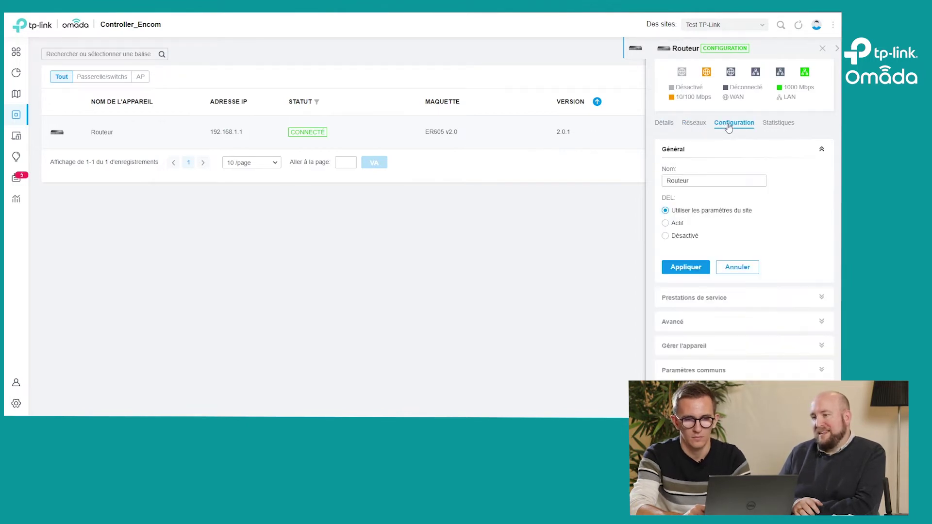
{"action": "left_click", "coordinate": [694, 298]}
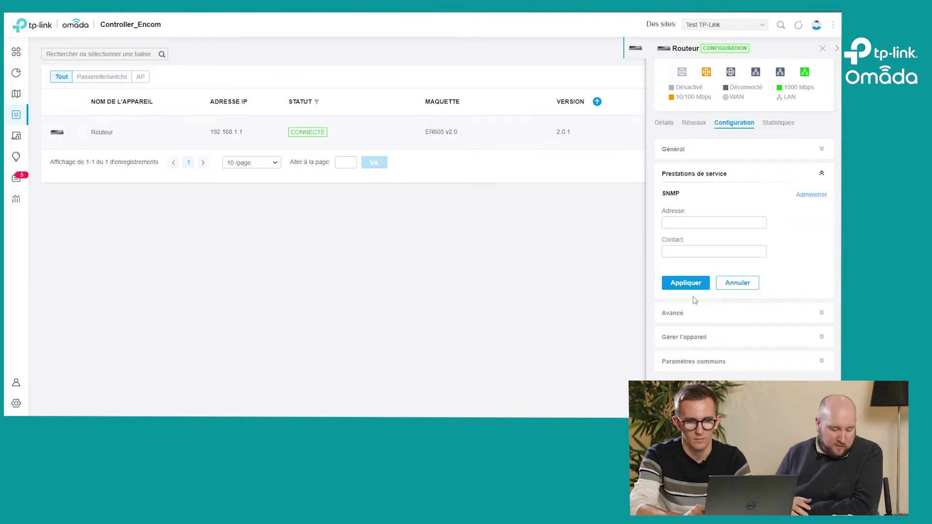
{"action": "left_click", "coordinate": [692, 313]}
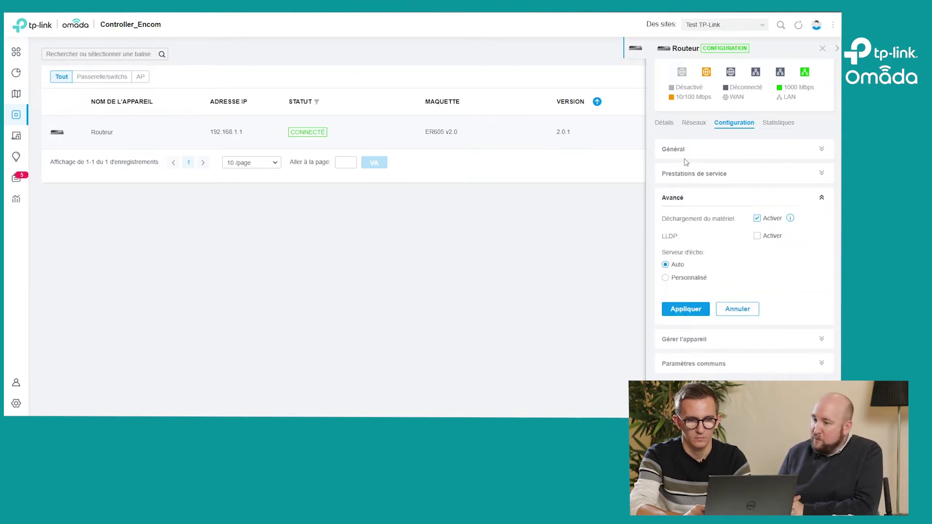
{"action": "left_click", "coordinate": [709, 154]}
Step: Return to the router's Networks tab showing the LAN at 192.168.1.1
{"action": "left_click", "coordinate": [695, 124]}
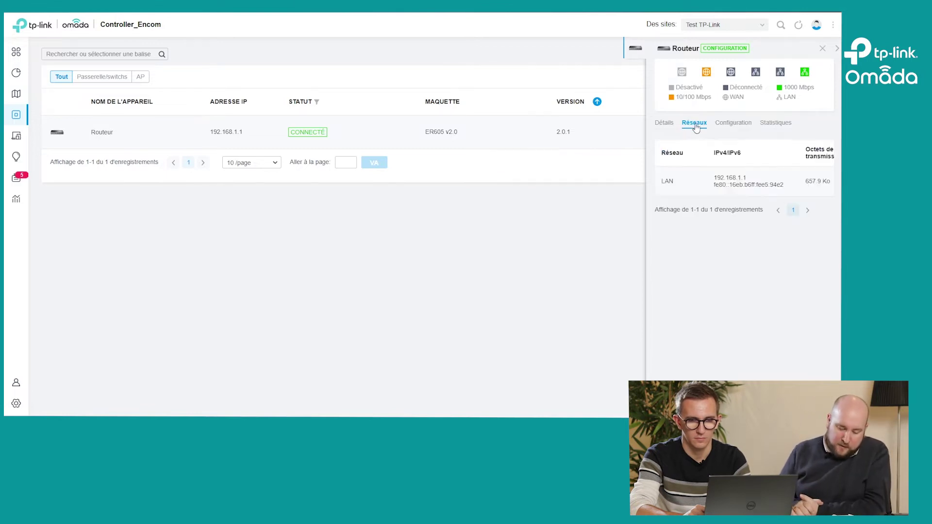
{"action": "scroll", "coordinate": [821, 183], "scroll_direction": "right", "scroll_amount": 3}
{"action": "scroll", "coordinate": [824, 186], "scroll_direction": "right", "scroll_amount": 2}
{"action": "scroll", "coordinate": [824, 187], "scroll_direction": "left", "scroll_amount": 5}
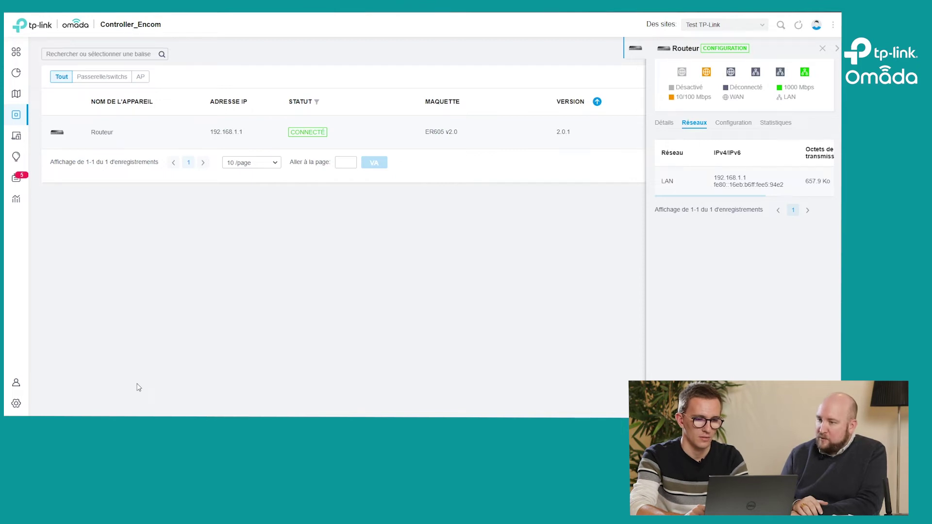
Step: Open the wired LAN networks list and close the router details panel
{"action": "mouse_move", "coordinate": [27, 407]}
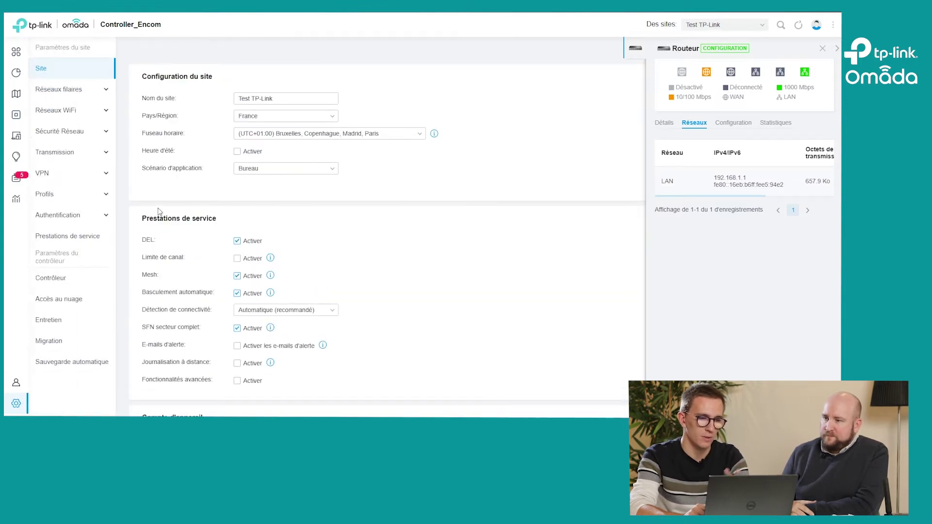
{"action": "left_click", "coordinate": [99, 91]}
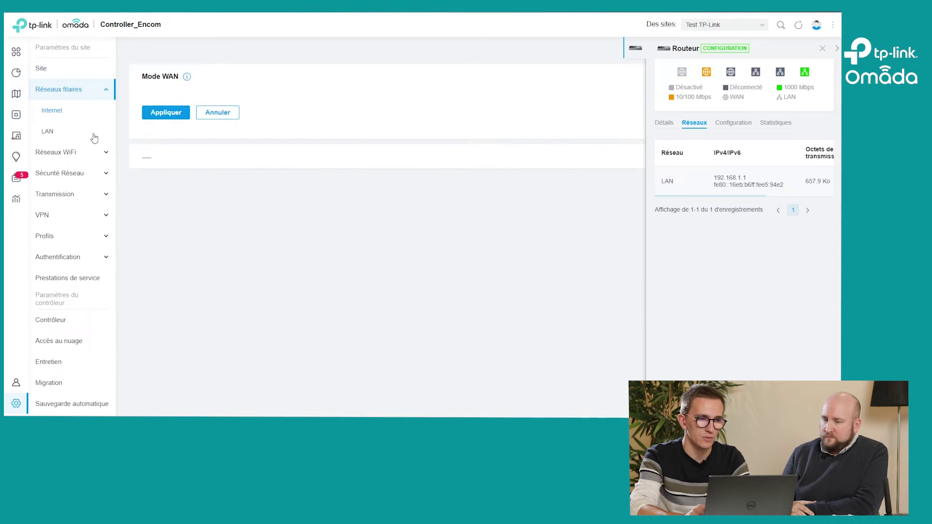
{"action": "left_click", "coordinate": [61, 139]}
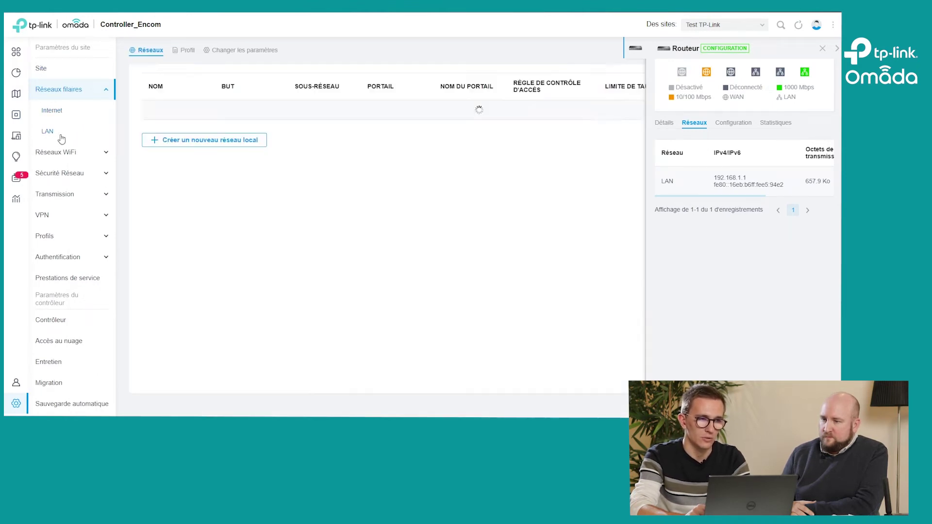
{"action": "left_click", "coordinate": [822, 48]}
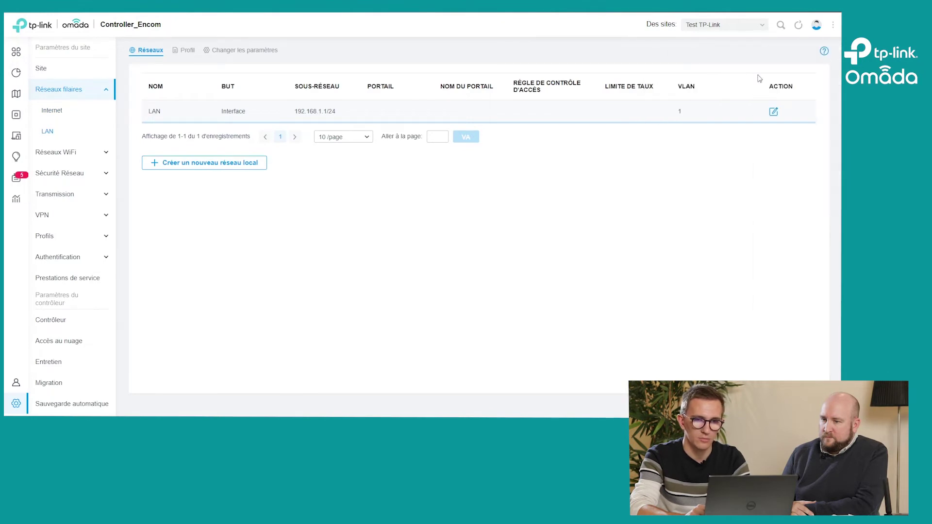
Step: Look through the LAN edit form without changes, then show the empty WiFi networks list
{"action": "left_click", "coordinate": [773, 113]}
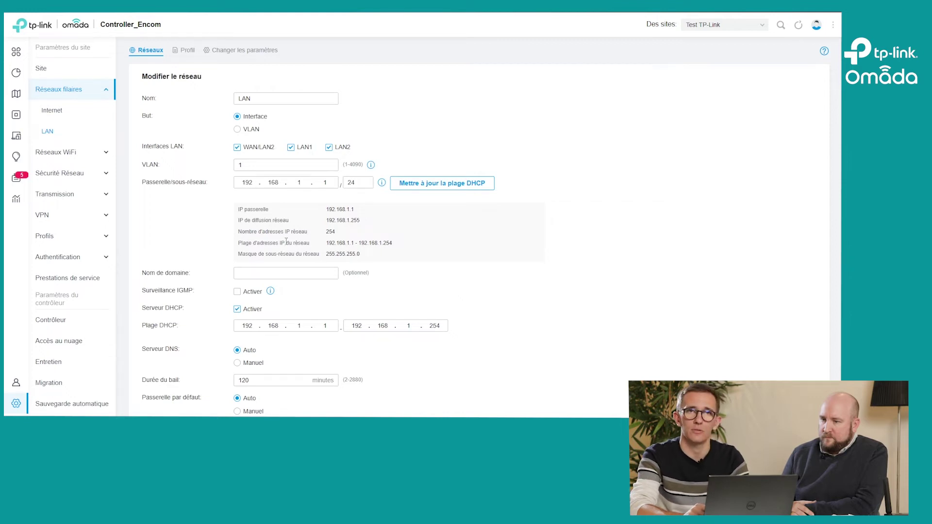
{"action": "scroll", "coordinate": [287, 241], "scroll_direction": "down", "scroll_amount": 3}
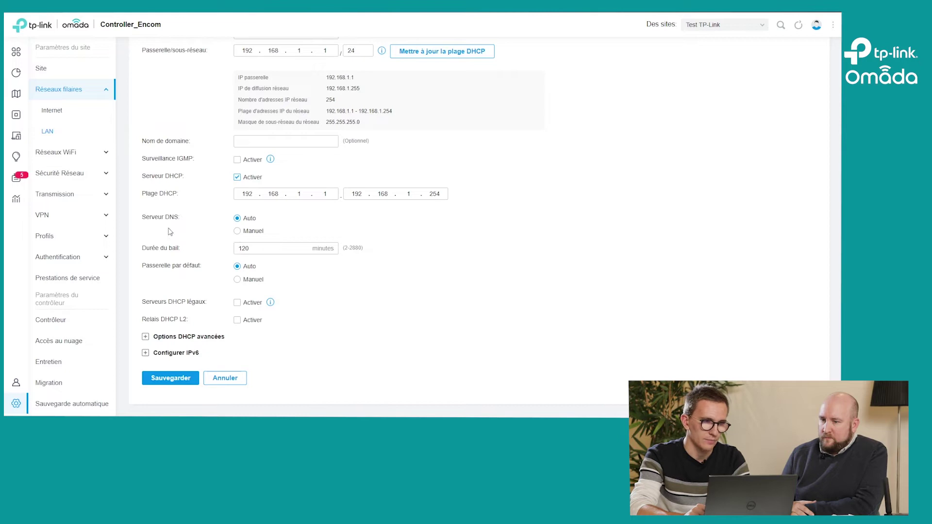
{"action": "left_click", "coordinate": [62, 152]}
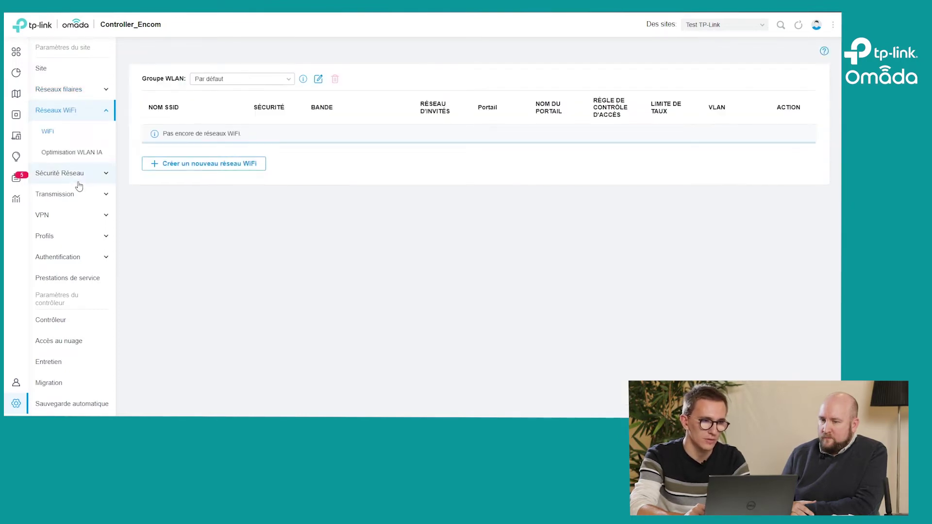
Step: Review the gateway ACL and static routing pages, ending on Internet with WAN ports on Dynamic IP
{"action": "left_click", "coordinate": [76, 177]}
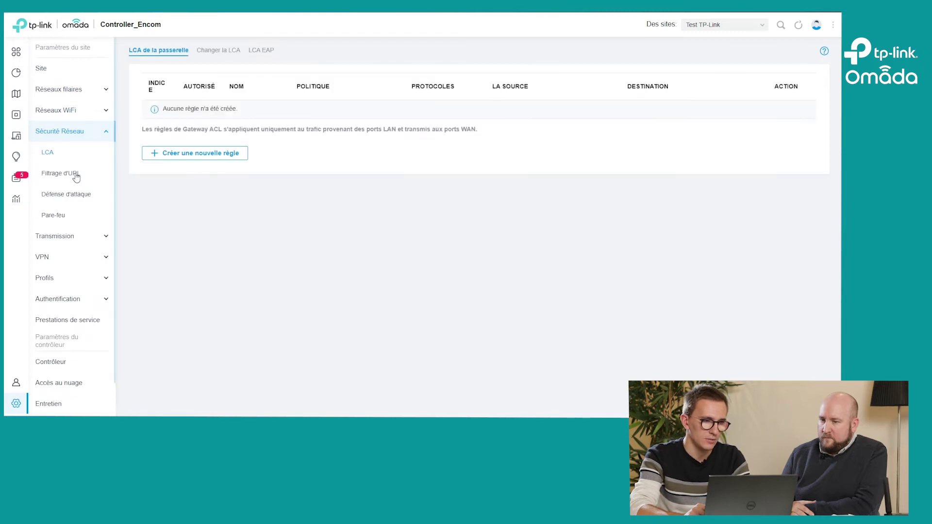
{"action": "left_click", "coordinate": [58, 238]}
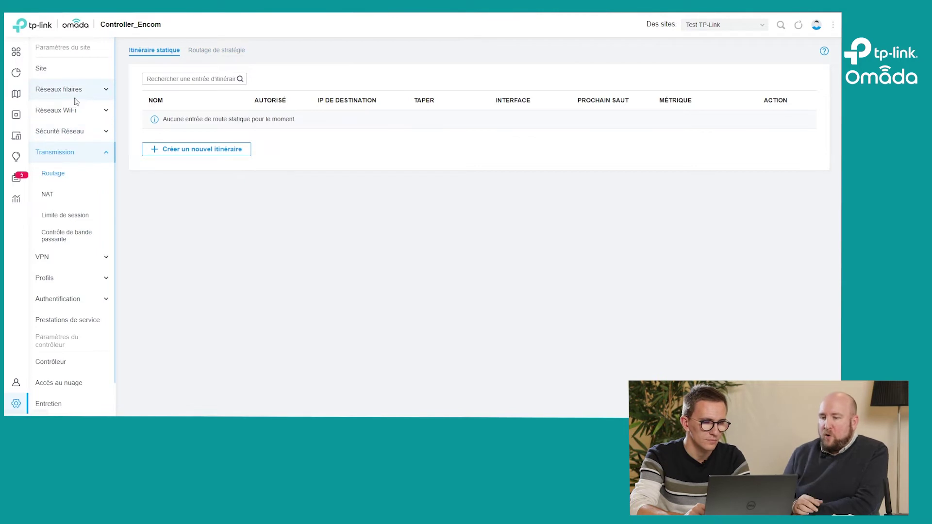
{"action": "left_click", "coordinate": [58, 90]}
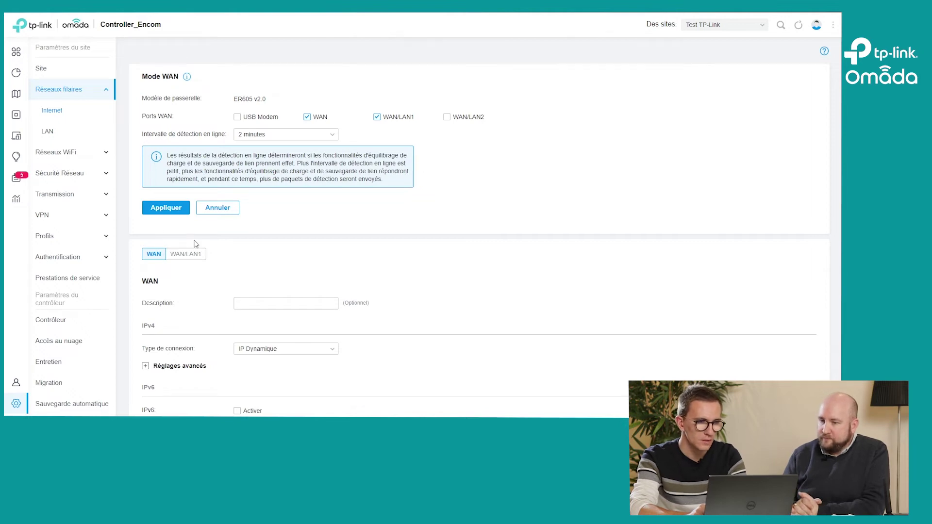
Step: Edit the LAN network and expand its advanced DHCP options 60, 66 and 138
{"action": "left_click", "coordinate": [100, 136]}
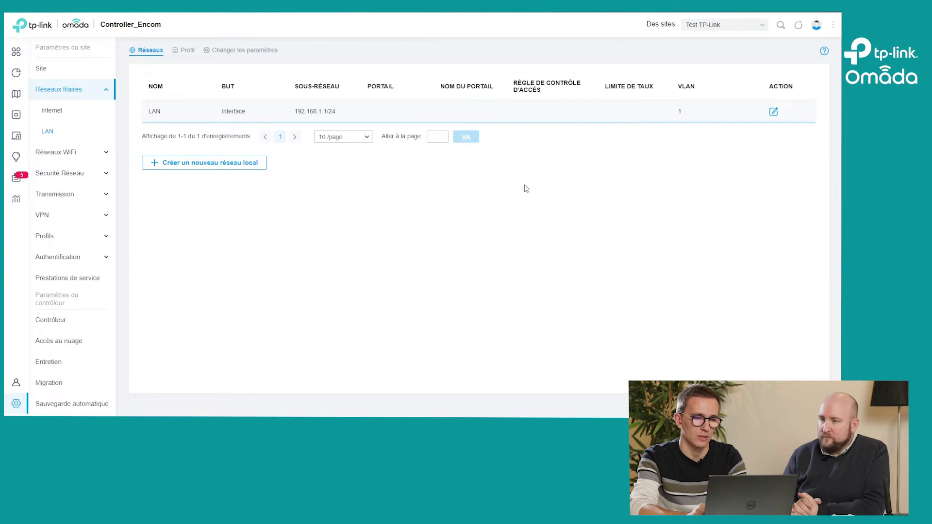
{"action": "left_click", "coordinate": [773, 113]}
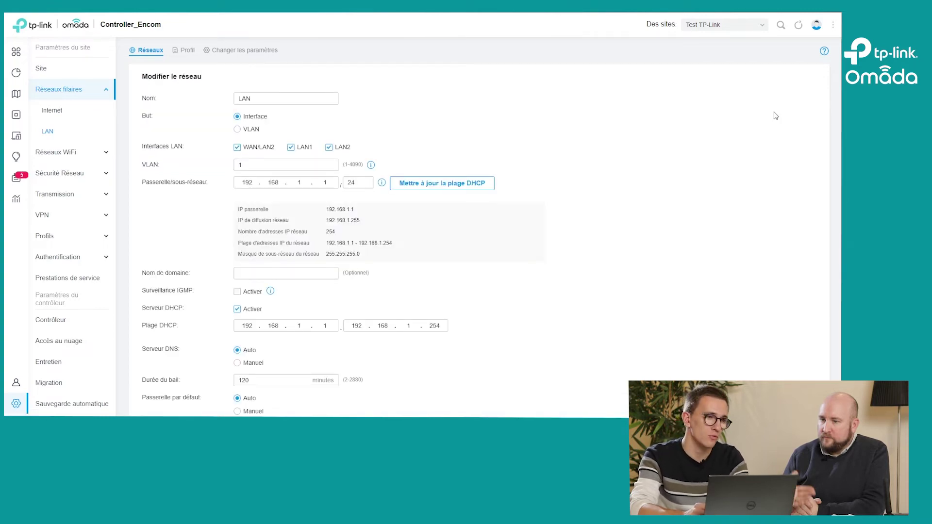
{"action": "scroll", "coordinate": [407, 256], "scroll_direction": "down", "scroll_amount": 3}
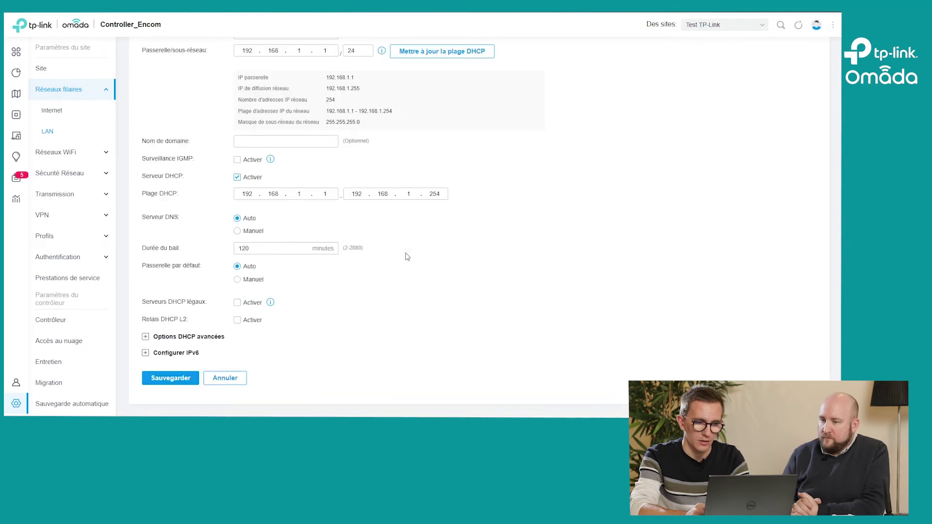
{"action": "left_click", "coordinate": [152, 340]}
{"action": "scroll", "coordinate": [160, 340], "scroll_direction": "down", "scroll_amount": 2}
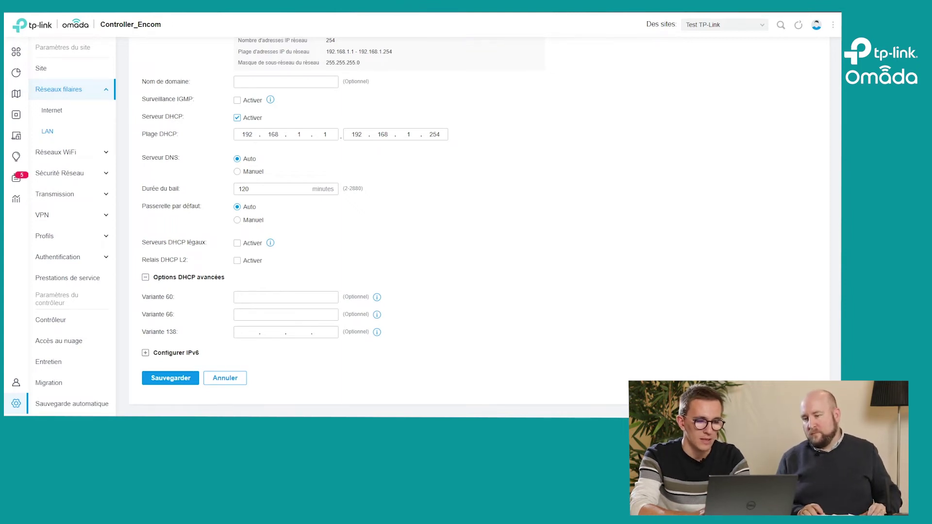
Step: Paste 152.228.161.26 into DHCP option 138 and save the LAN network
{"action": "left_click", "coordinate": [240, 333]}
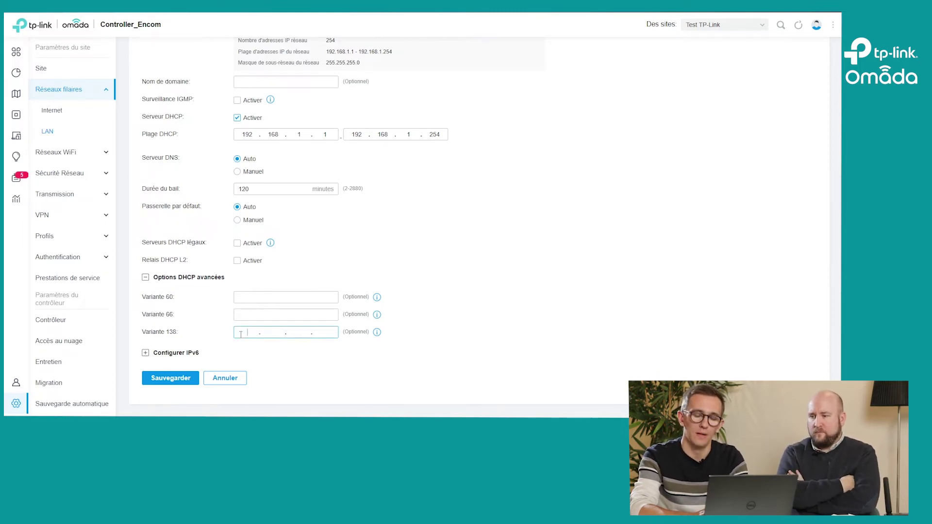
{"action": "type", "text": "152.228.161.26"}
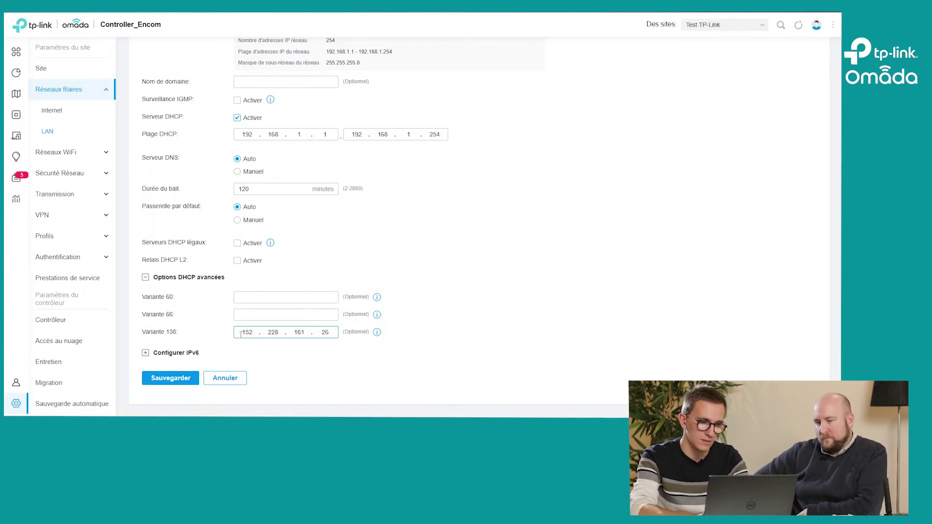
{"action": "left_click", "coordinate": [174, 378]}
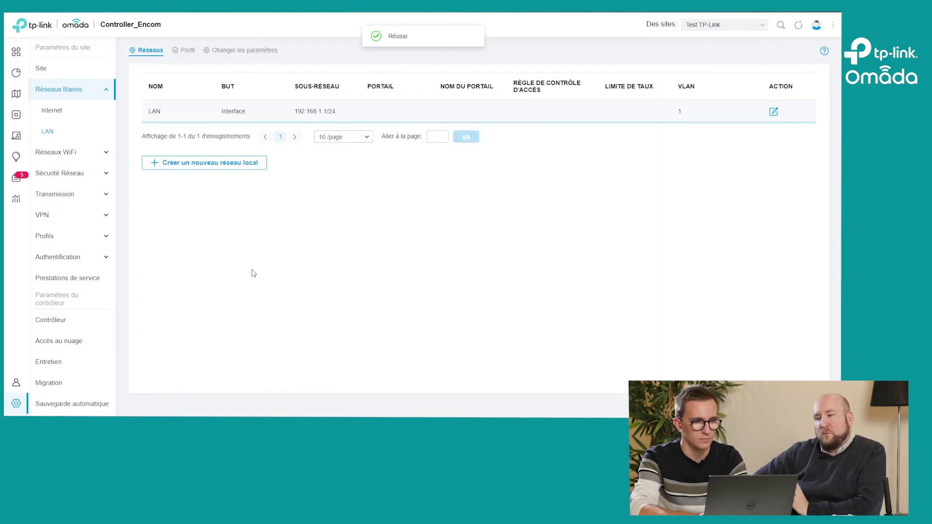
Step: Reopen the LAN edit form to verify option 138 reads 152.228.161.26, options 60 and 66 empty
{"action": "left_click", "coordinate": [774, 113]}
{"action": "scroll", "coordinate": [484, 245], "scroll_direction": "down", "scroll_amount": 4}
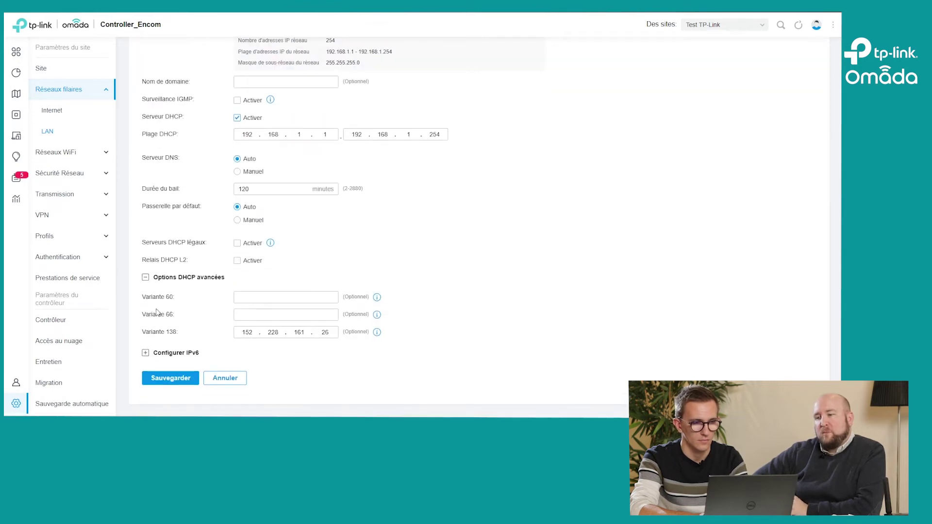
{"action": "mouse_move", "coordinate": [378, 315]}
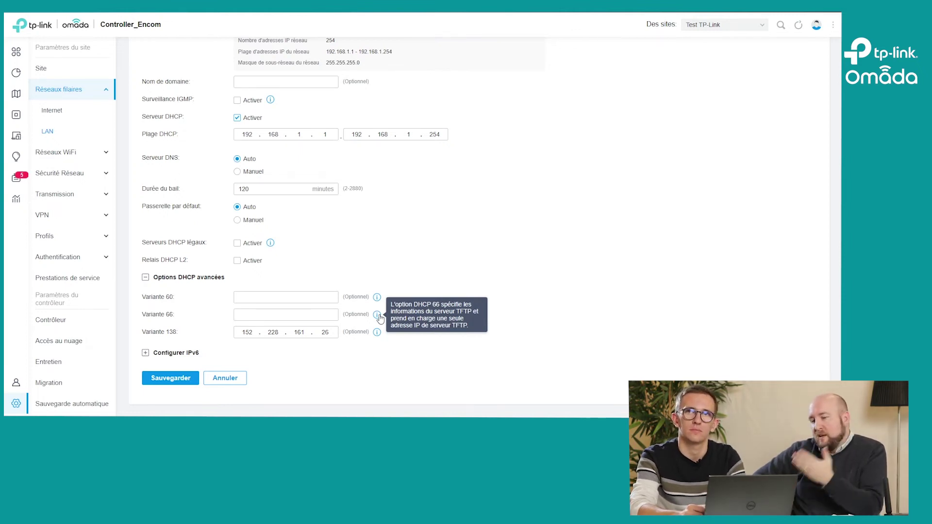
Step: Confirm the router is connected in Devices, then open Settings > Transmission > Routing
{"action": "mouse_move", "coordinate": [17, 97]}
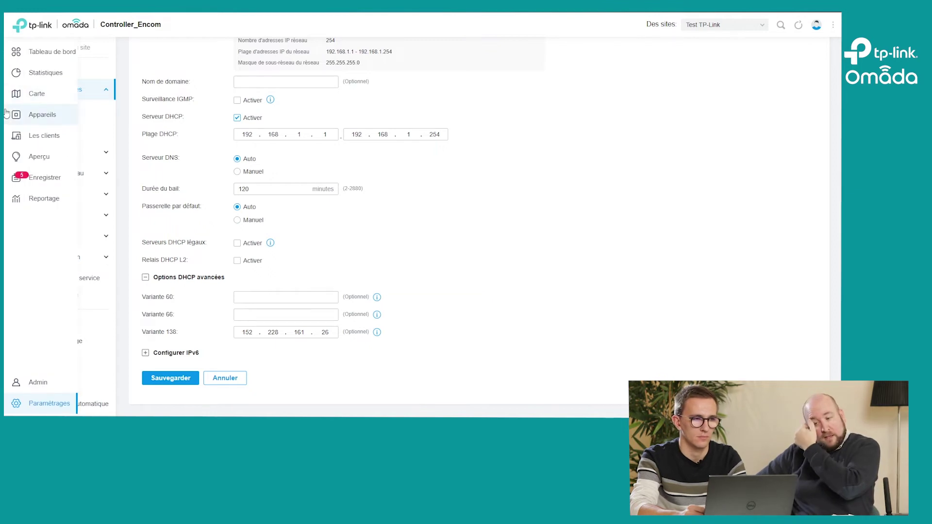
{"action": "left_click", "coordinate": [20, 116]}
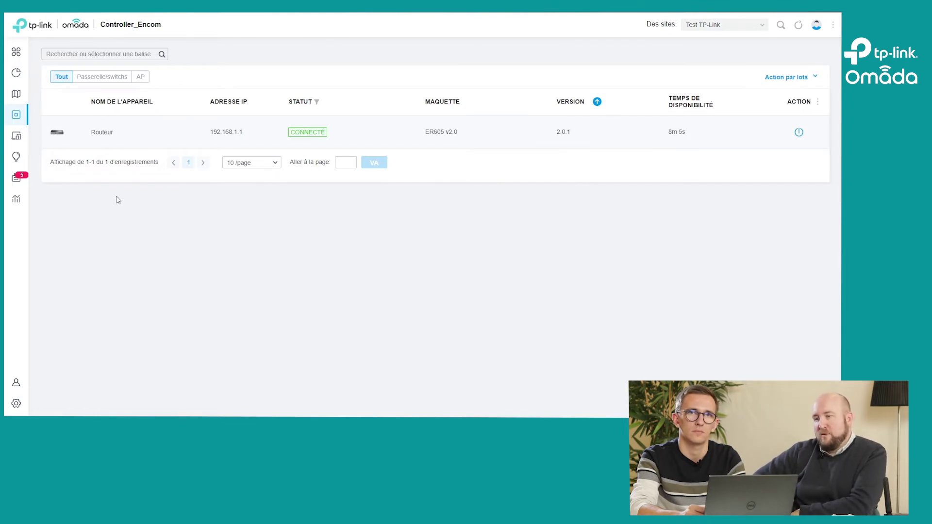
{"action": "mouse_move", "coordinate": [10, 177]}
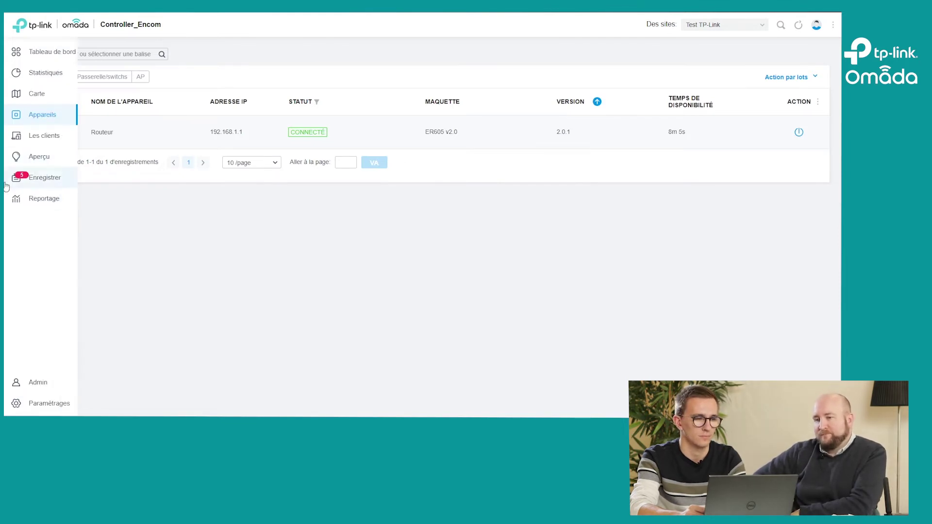
{"action": "left_click", "coordinate": [17, 411]}
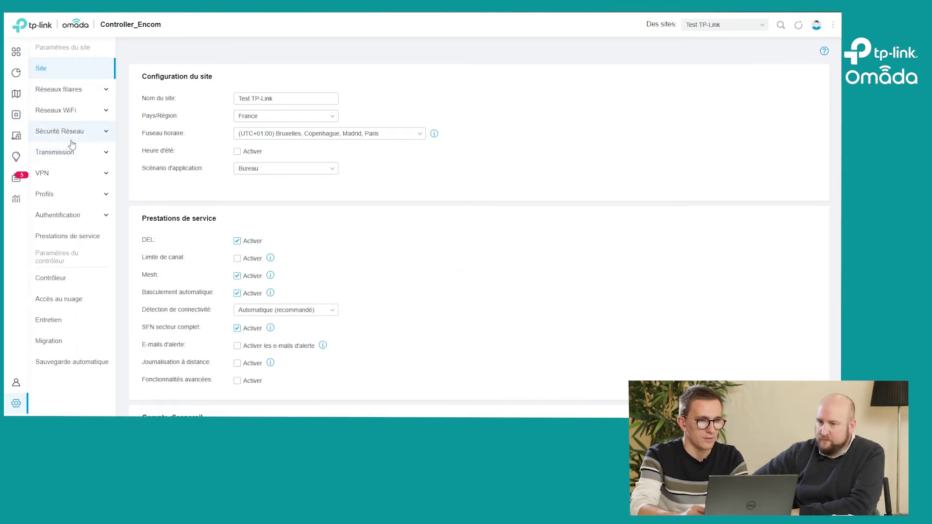
{"action": "left_click", "coordinate": [55, 151]}
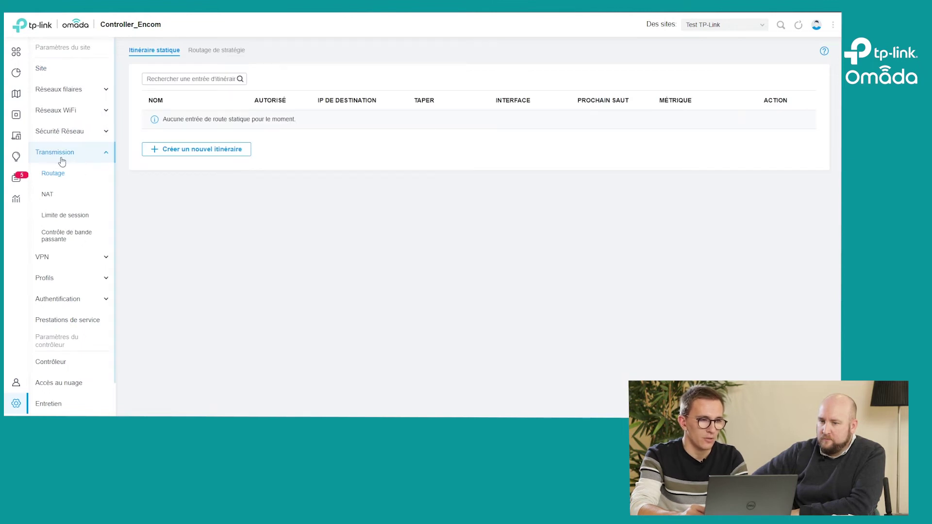
Step: Start a NAT port forwarding rule named TestWeb on WAN and WAN/LAN1 with source port 80
{"action": "left_click", "coordinate": [56, 204]}
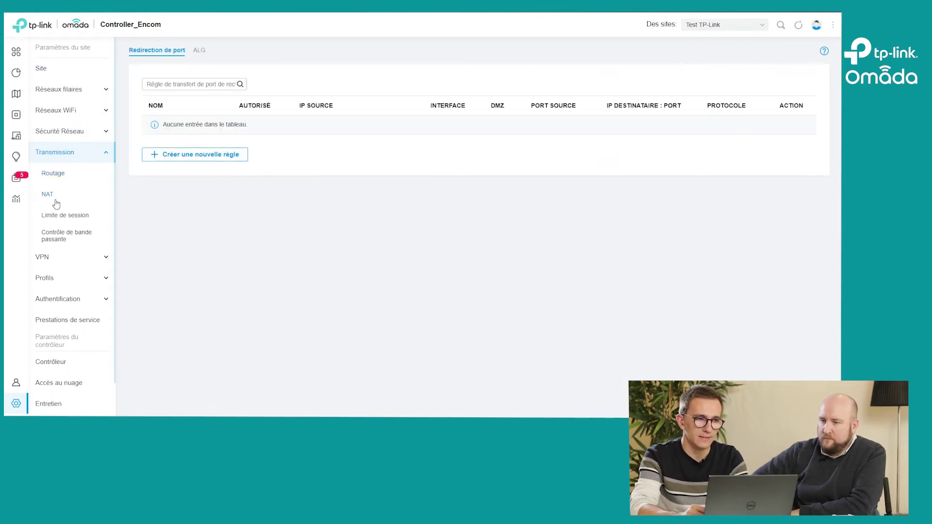
{"action": "left_click", "coordinate": [215, 154]}
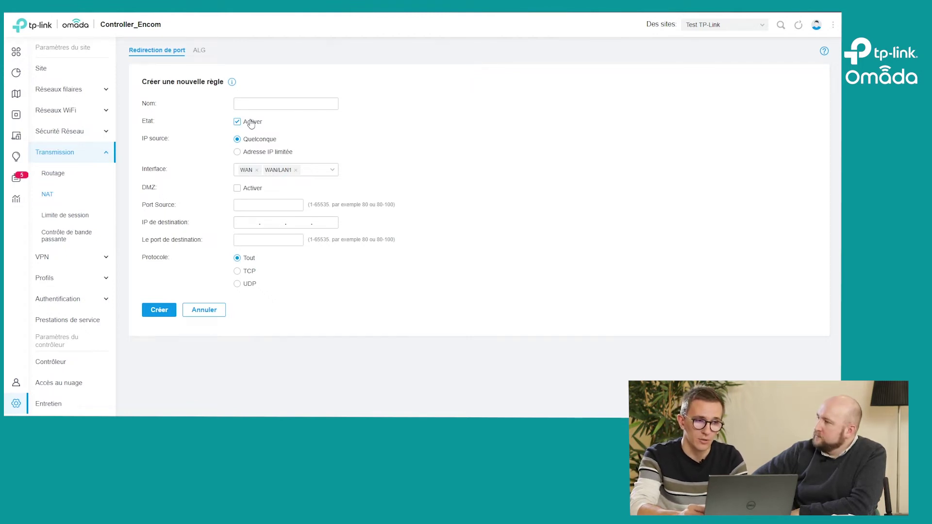
{"action": "left_click", "coordinate": [254, 103]}
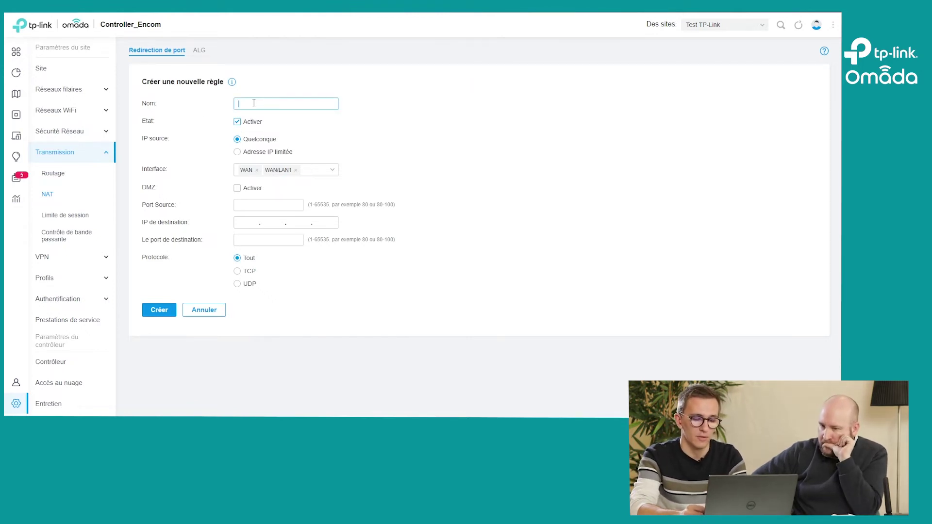
{"action": "type", "text": "Test"}
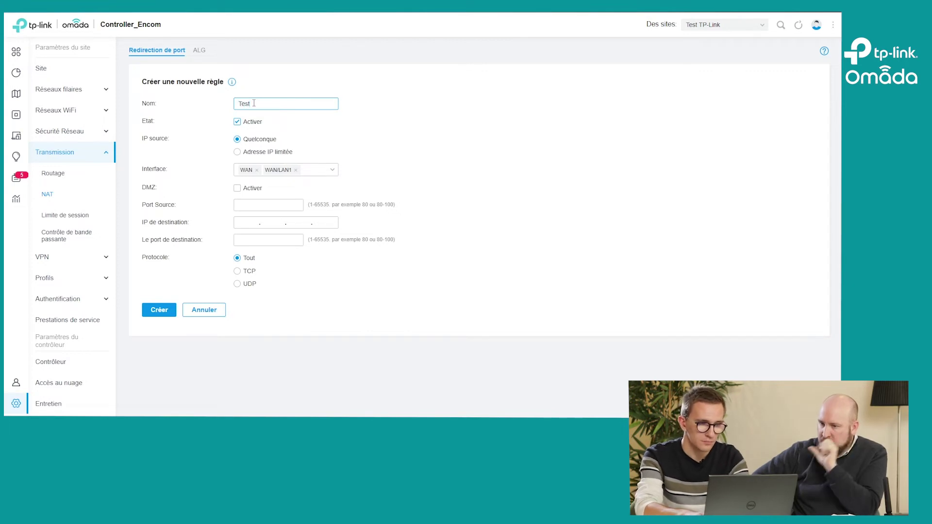
{"action": "type", "text": "Web"}
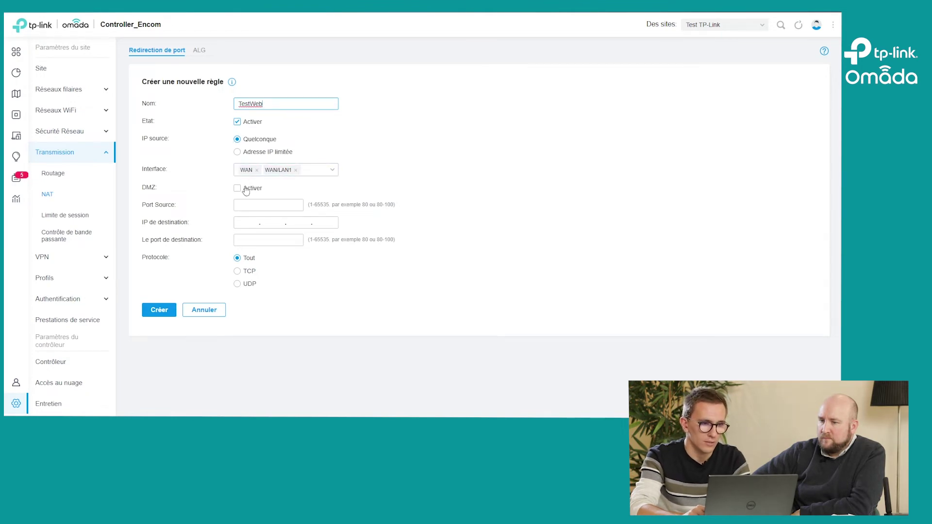
{"action": "left_click", "coordinate": [333, 170]}
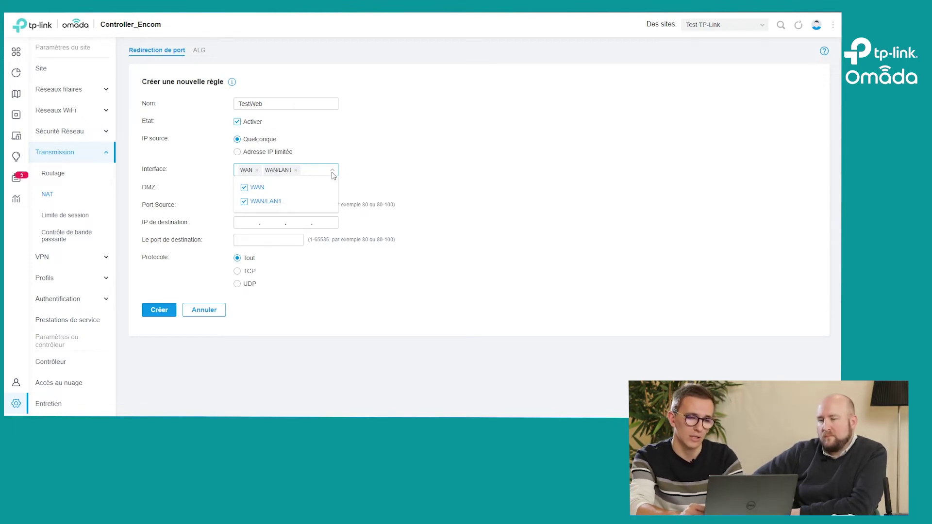
{"action": "left_click", "coordinate": [179, 192]}
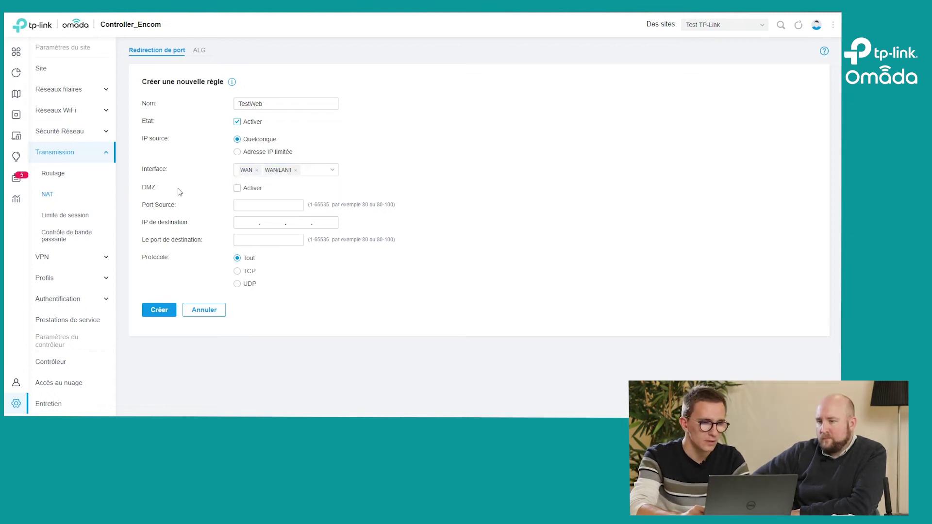
{"action": "left_click", "coordinate": [258, 204]}
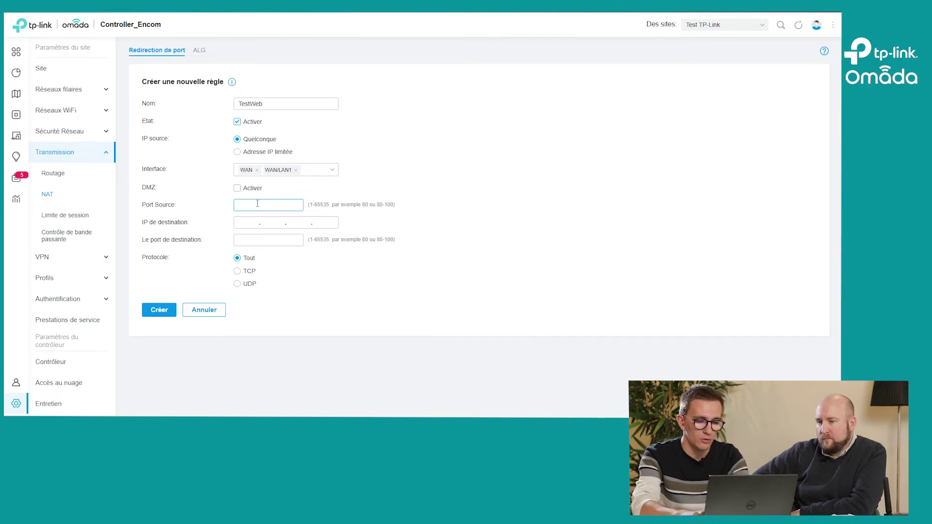
{"action": "type", "text": "80"}
{"action": "left_click", "coordinate": [241, 222]}
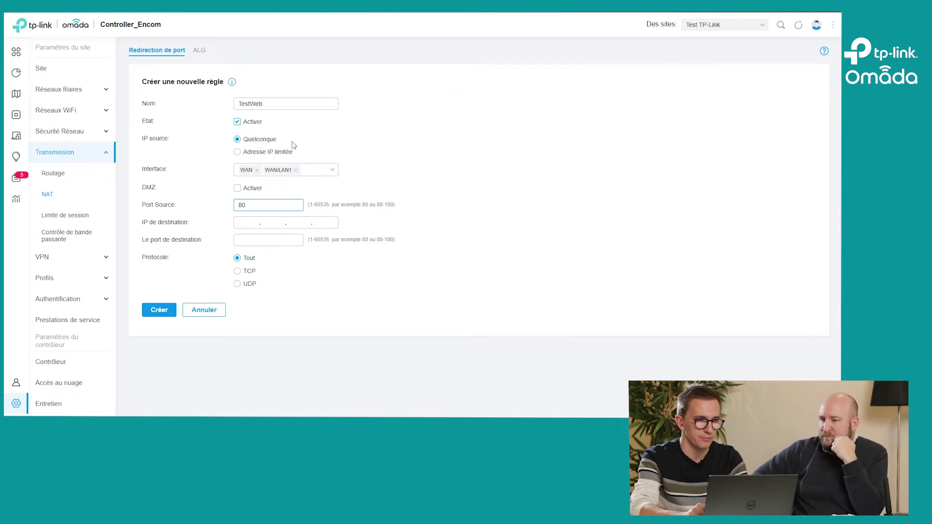
Step: Allow any source IP and enter destination IP 192.168.1.85, correcting a mistyped segment
{"action": "left_click", "coordinate": [256, 152]}
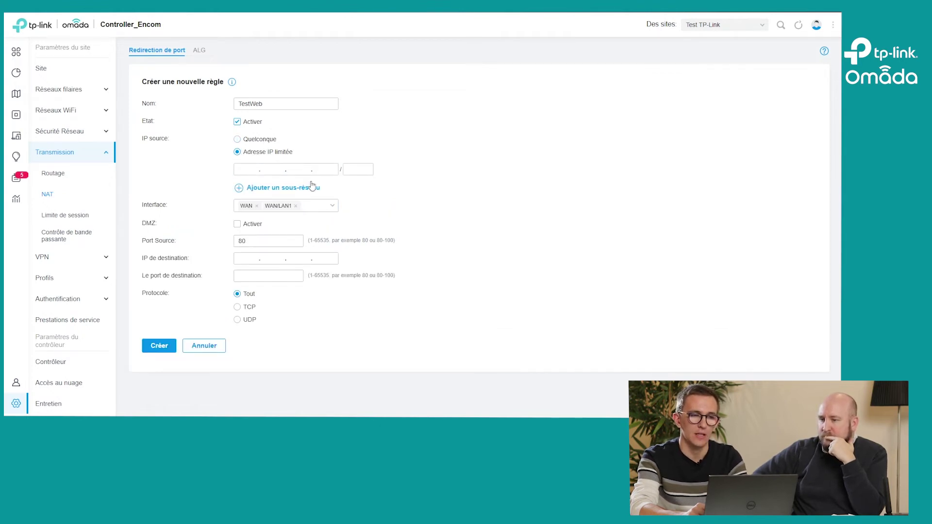
{"action": "left_click", "coordinate": [252, 142]}
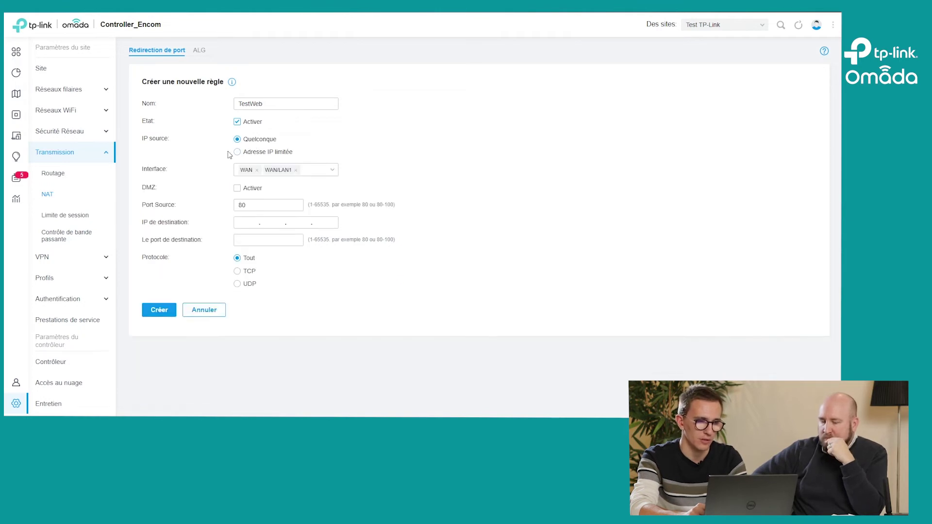
{"action": "left_click", "coordinate": [251, 223]}
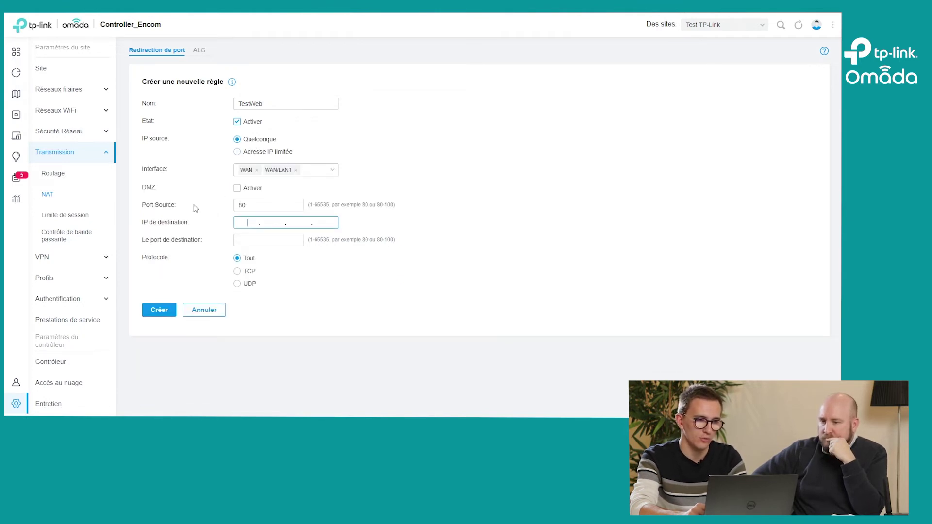
{"action": "type", "text": "192.168.1."}
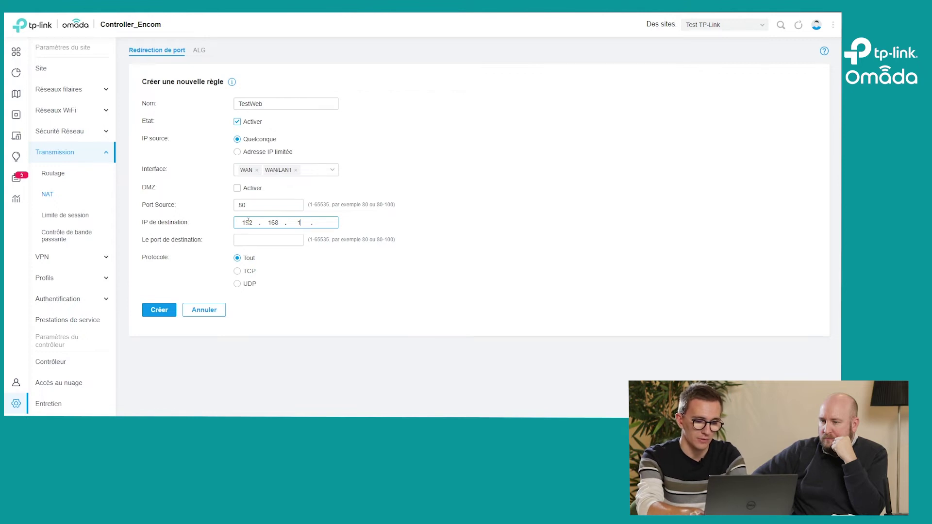
{"action": "type", "text": "185"}
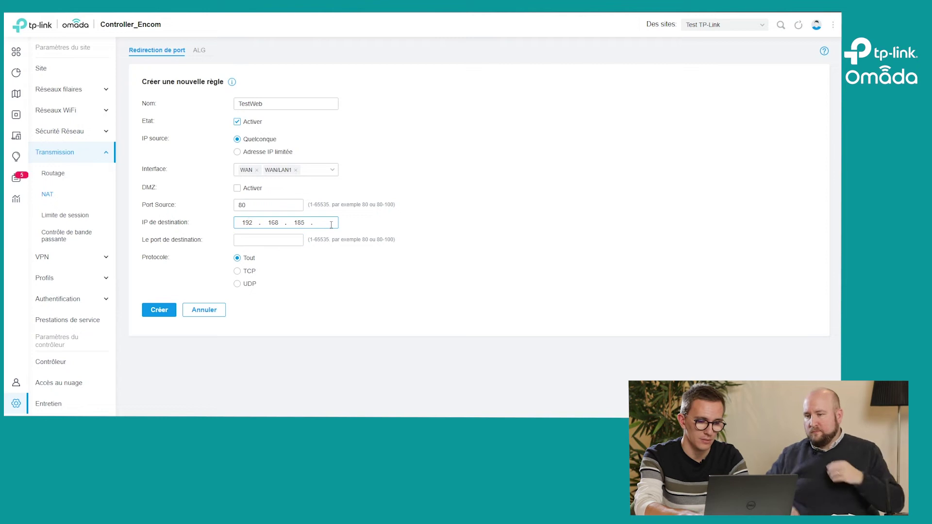
{"action": "key", "text": "BackSpace"}
{"action": "key", "text": "BackSpace"}
{"action": "type", "text": "85"}
{"action": "key", "text": "Tab"}
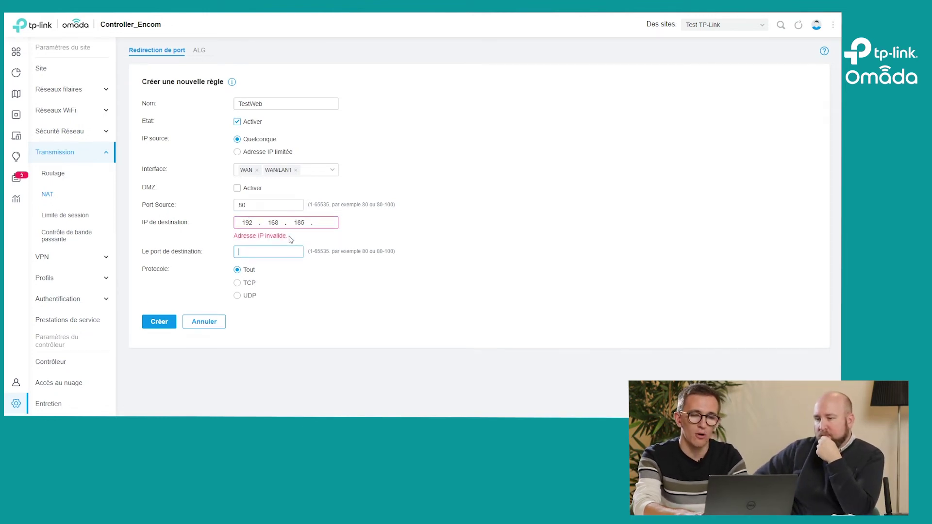
{"action": "double_click", "coordinate": [299, 224]}
{"action": "type", "text": "1"}
{"action": "left_click", "coordinate": [335, 222]}
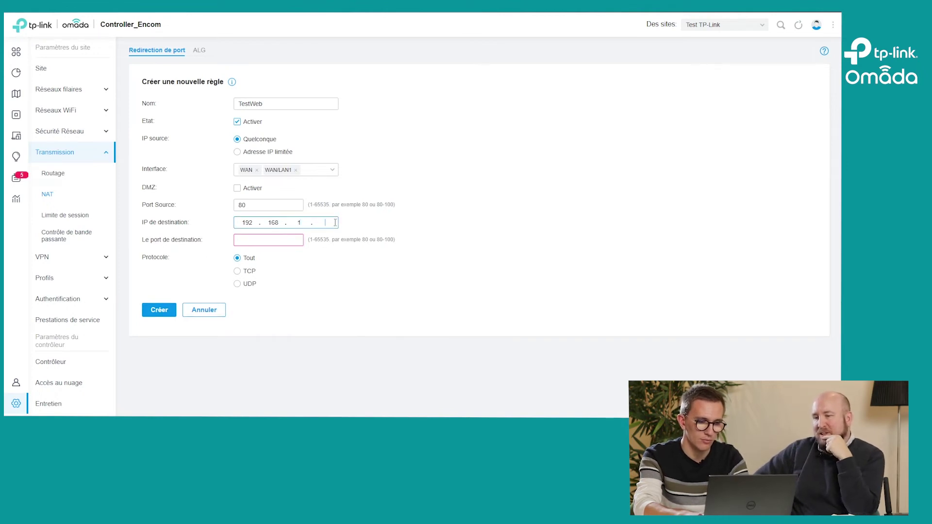
{"action": "type", "text": "85"}
Step: Enter destination port 80 after checking the source port value
{"action": "left_click", "coordinate": [255, 239]}
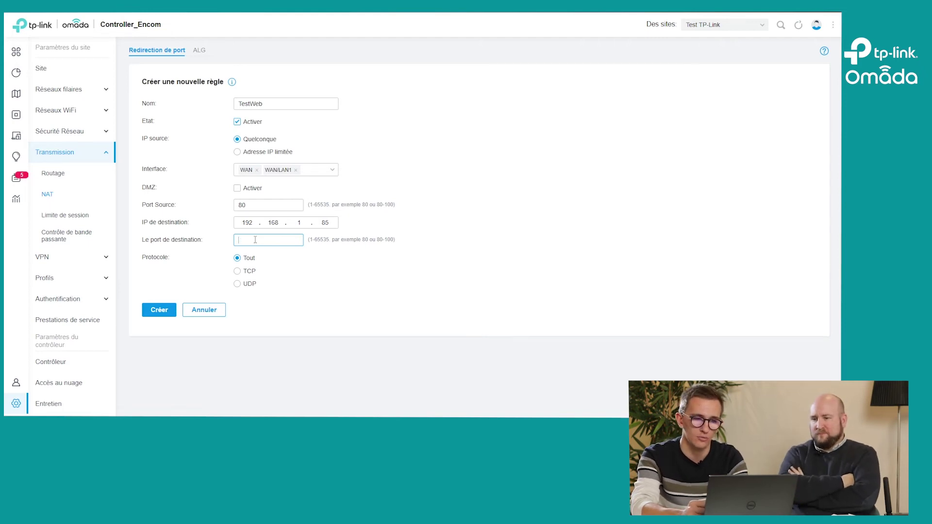
{"action": "left_click", "coordinate": [237, 209]}
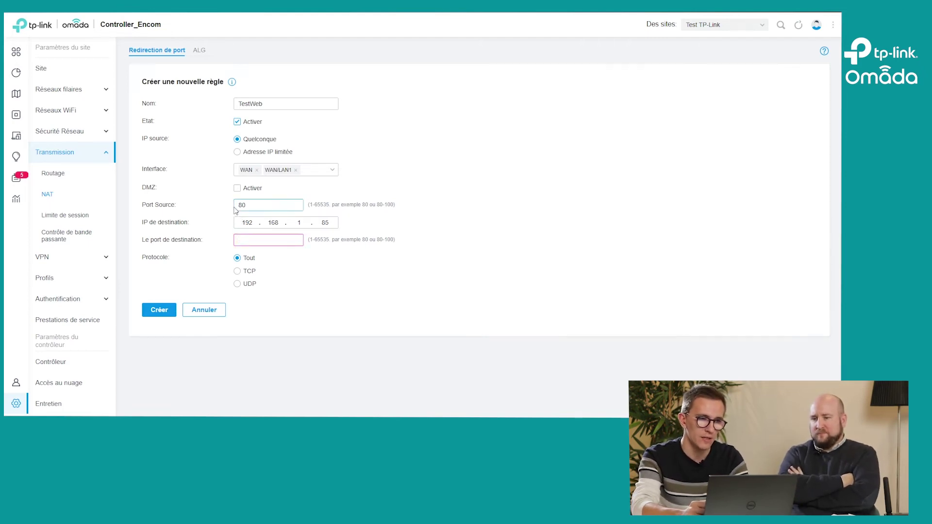
{"action": "left_click", "coordinate": [246, 241]}
{"action": "type", "text": "80"}
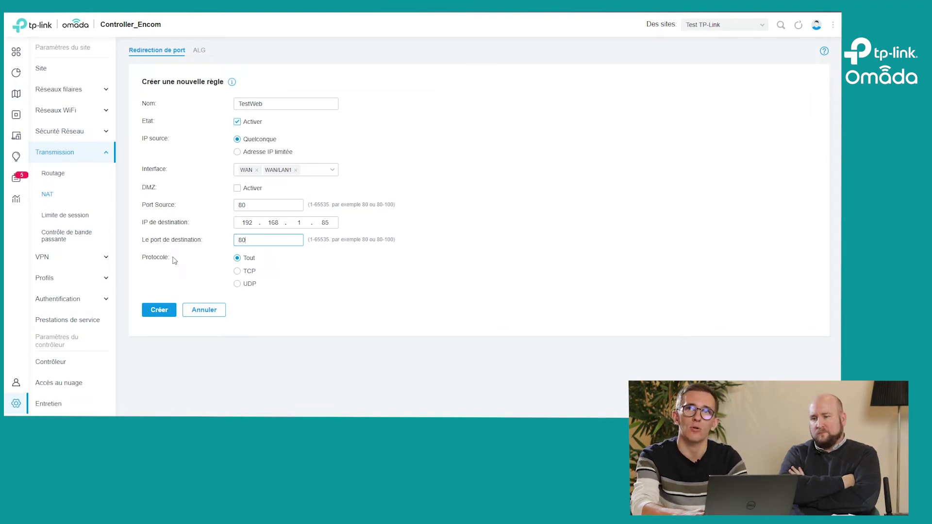
Step: Create the TestWeb rule forwarding port 80 to 192.168.1.85:80
{"action": "left_click", "coordinate": [154, 311]}
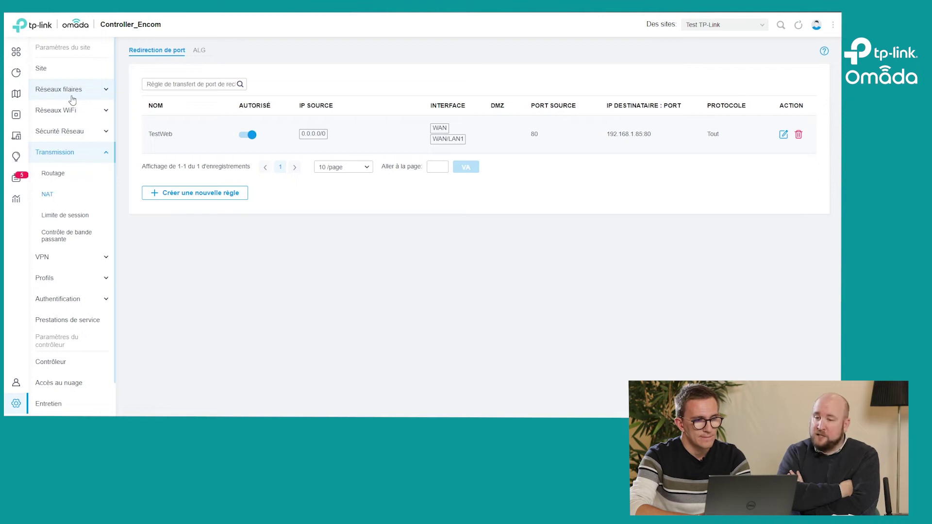
Step: Open the NAT ALG settings and check that FTP, H.323, PPTP, SIP and IPsec ALG are enabled
{"action": "left_click", "coordinate": [200, 56]}
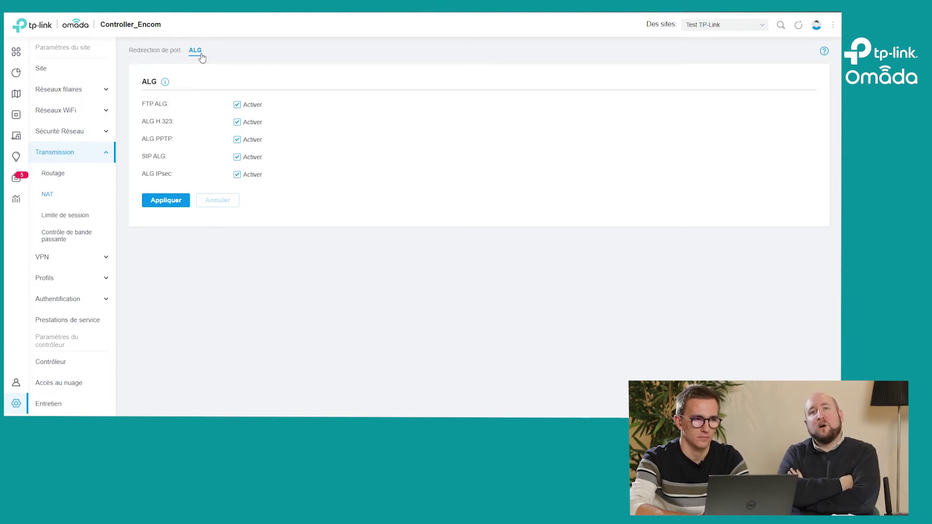
{"action": "mouse_move", "coordinate": [165, 85]}
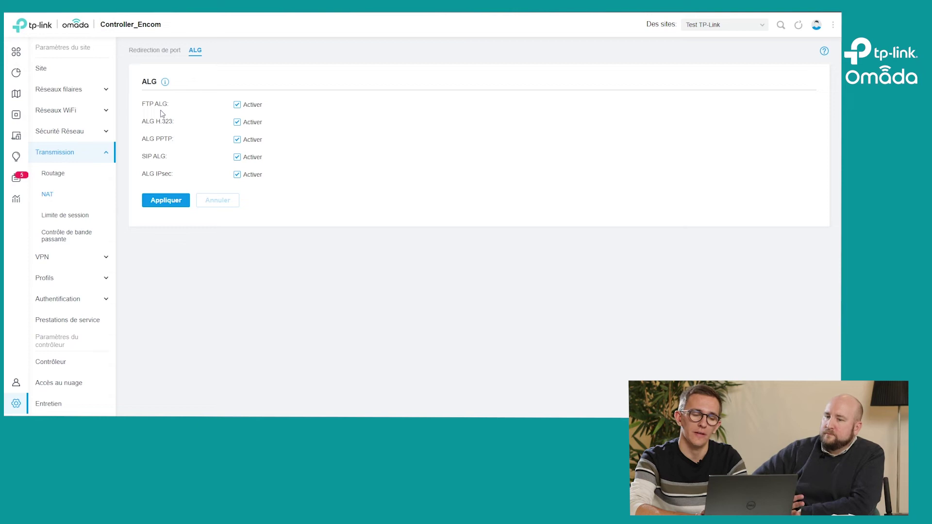
{"action": "left_click_drag", "start_coordinate": [142, 158], "coordinate": [174, 160]}
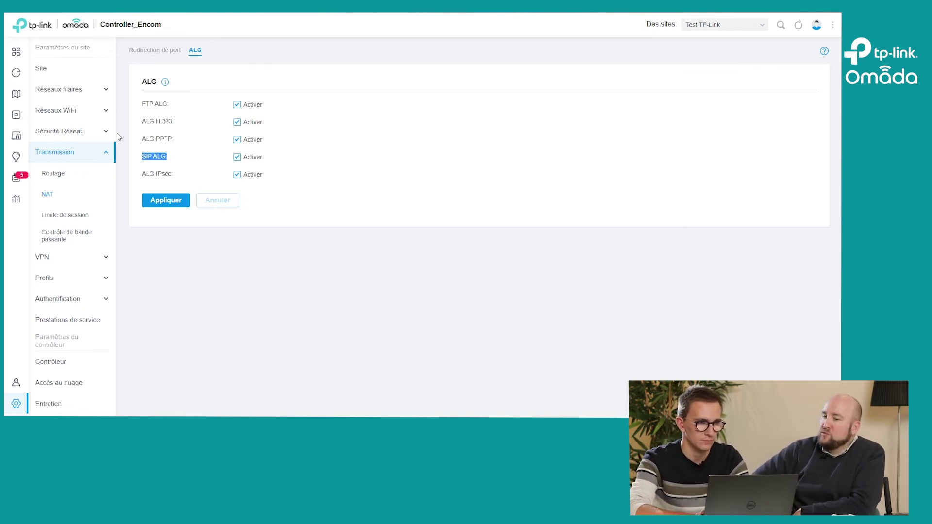
Step: Start a new local network from the Réseaux filaires > LAN list
{"action": "left_click", "coordinate": [60, 98]}
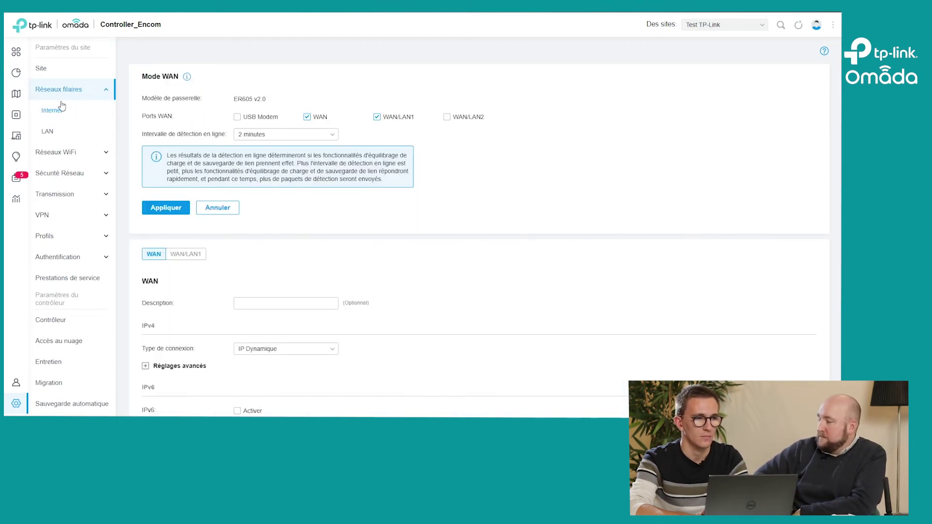
{"action": "left_click", "coordinate": [50, 132]}
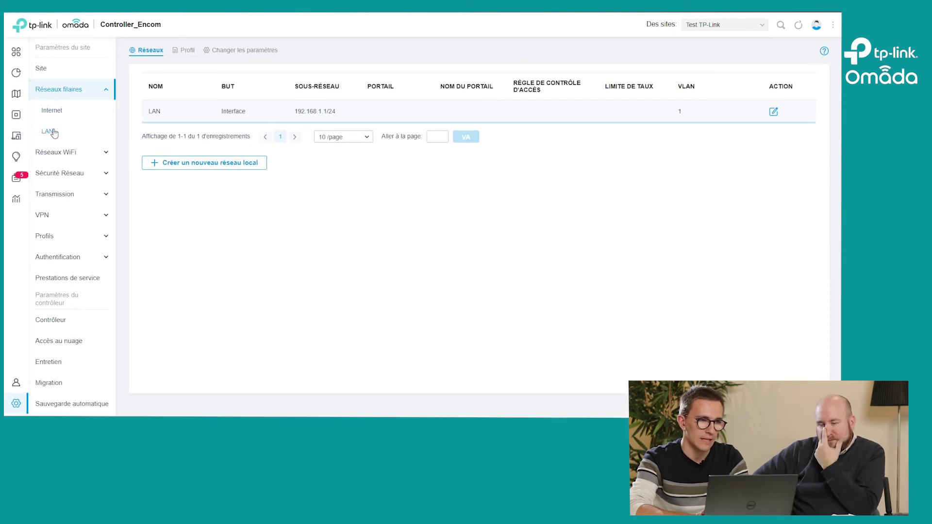
{"action": "left_click", "coordinate": [202, 168]}
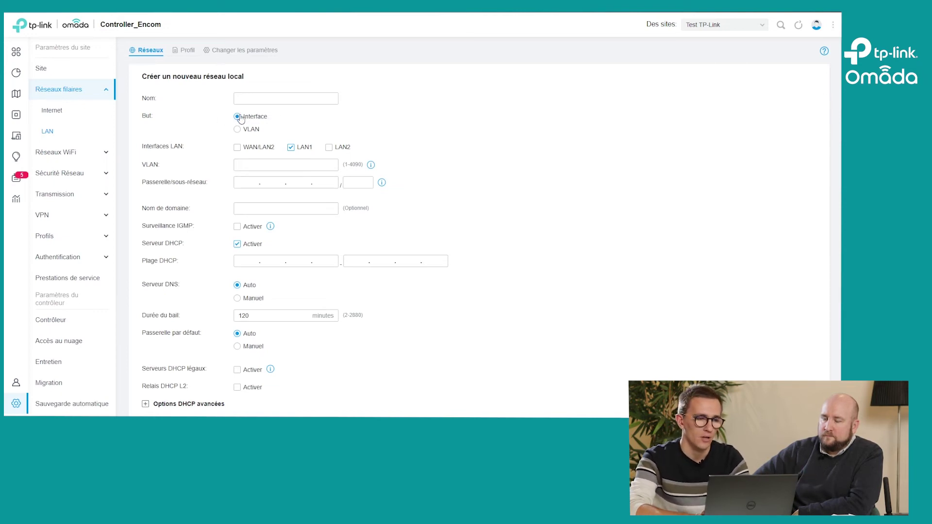
Step: Make it a VLAN with ID 10 named Imprimantes, leaving legal DHCP server filtering off
{"action": "left_click", "coordinate": [237, 129]}
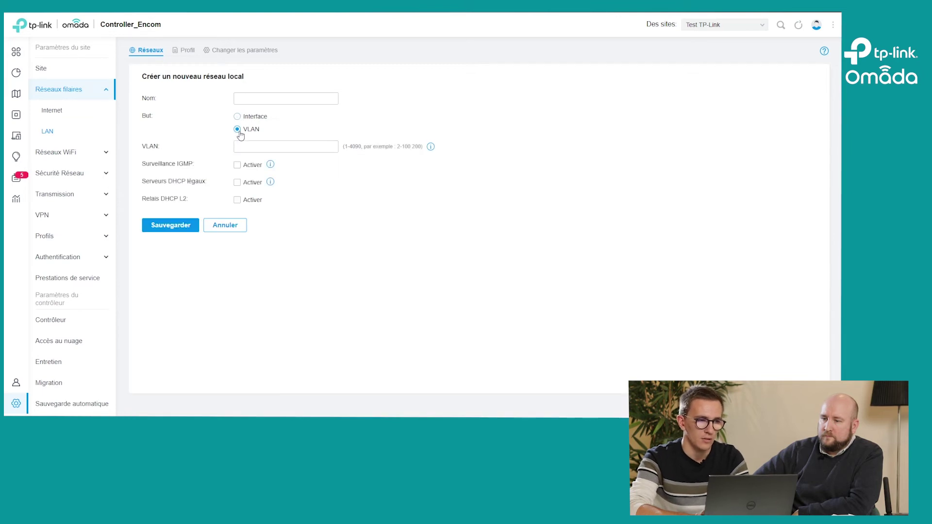
{"action": "left_click", "coordinate": [244, 144]}
{"action": "type", "text": "10"}
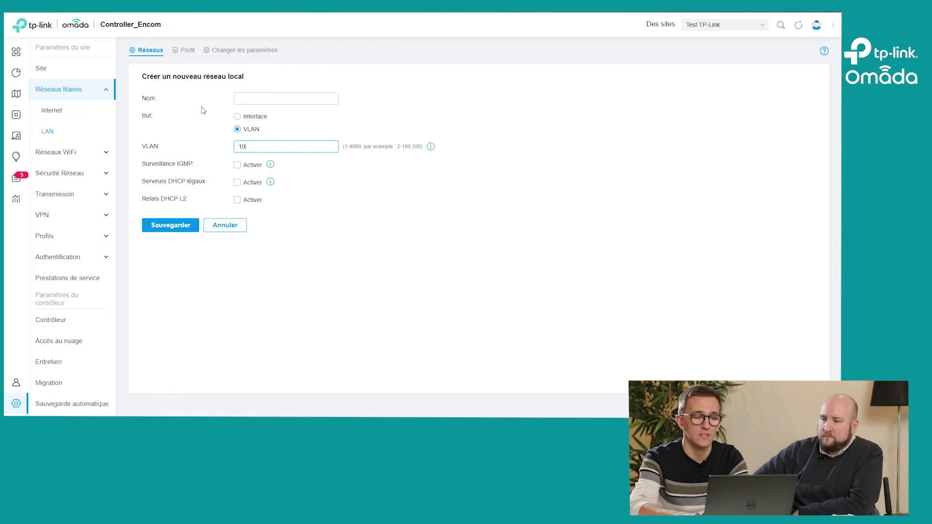
{"action": "left_click", "coordinate": [255, 94]}
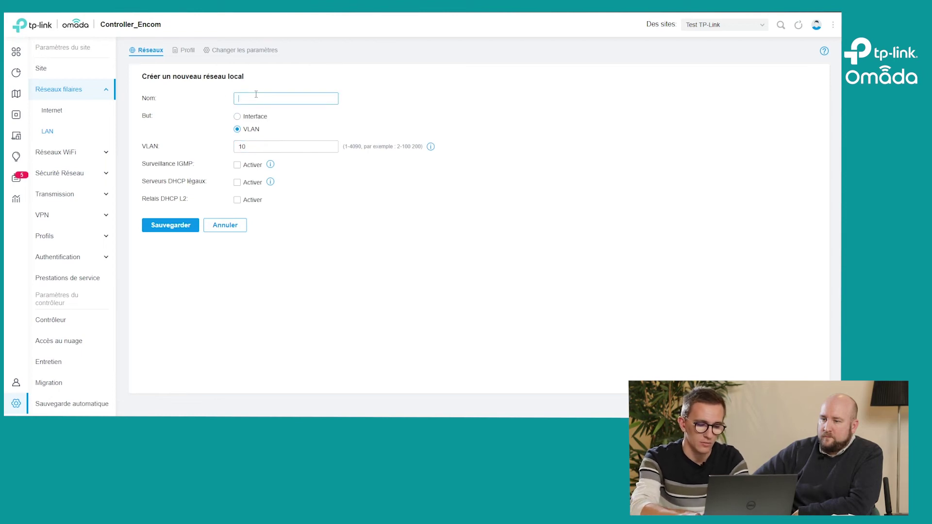
{"action": "type", "text": "Im"}
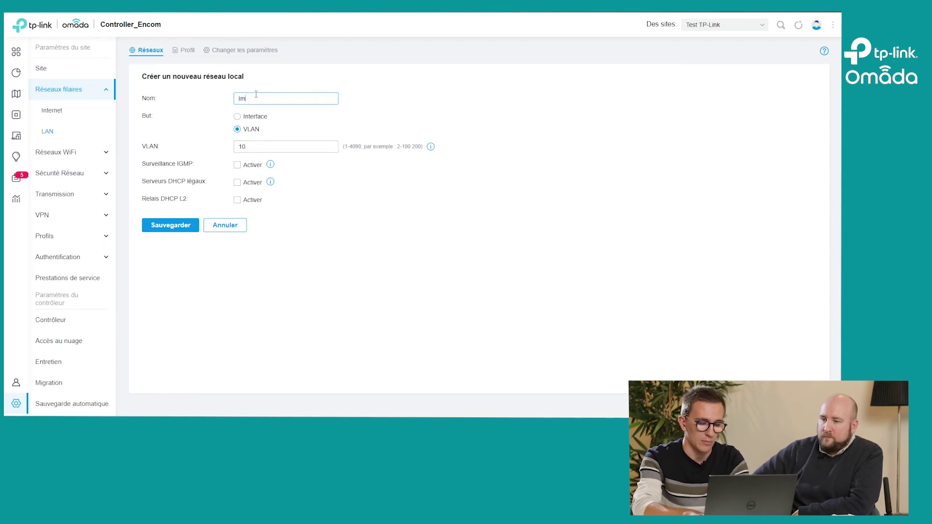
{"action": "type", "text": "primantes"}
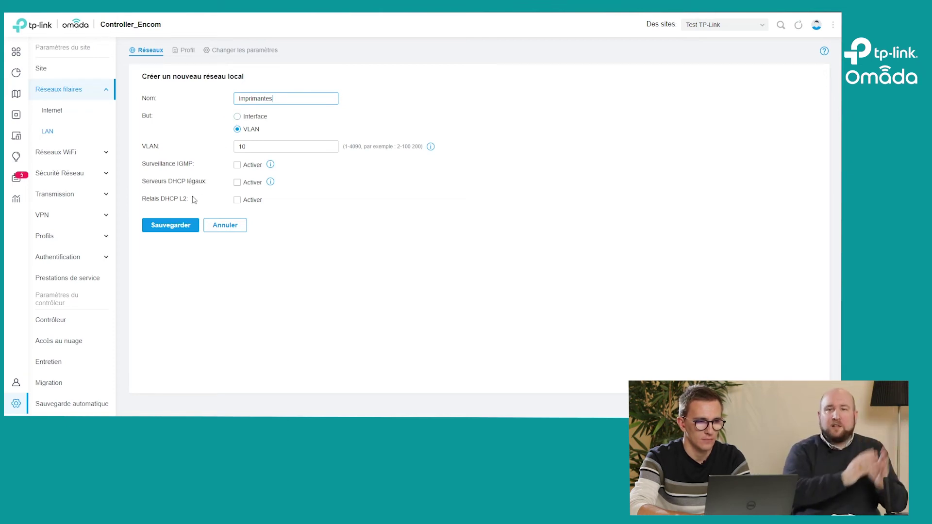
{"action": "left_click", "coordinate": [237, 182]}
{"action": "left_click", "coordinate": [238, 183]}
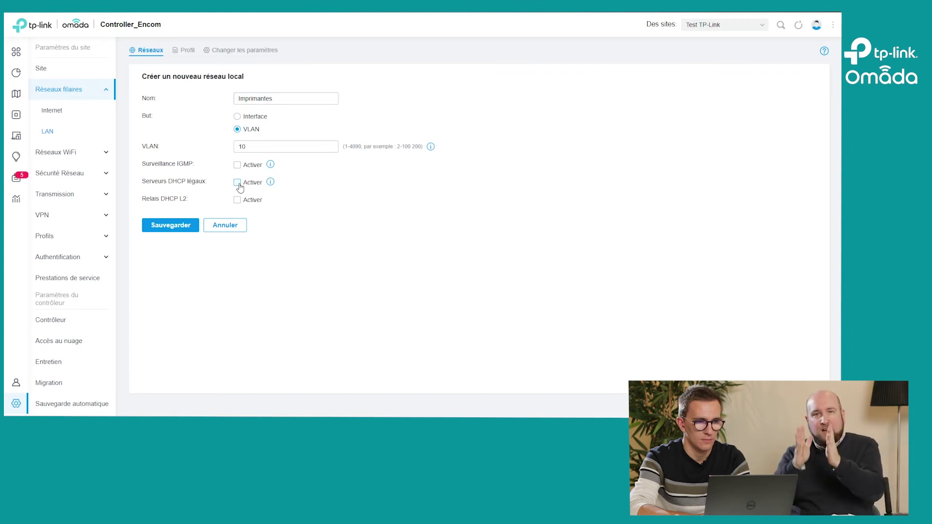
{"action": "mouse_move", "coordinate": [273, 183]}
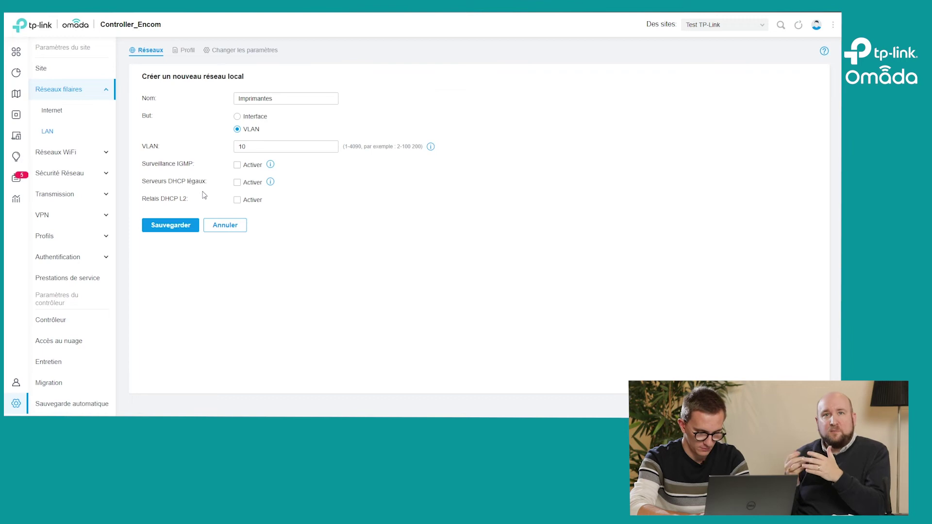
Step: Save the Imprimantes VLAN 10 network and go to the Internet page's Mode WAN settings
{"action": "left_click", "coordinate": [171, 225]}
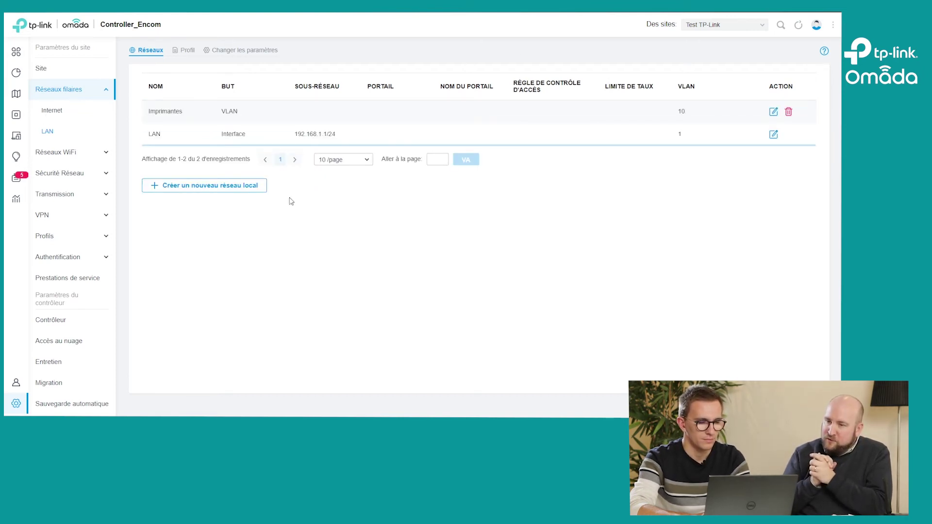
{"action": "left_click", "coordinate": [57, 113]}
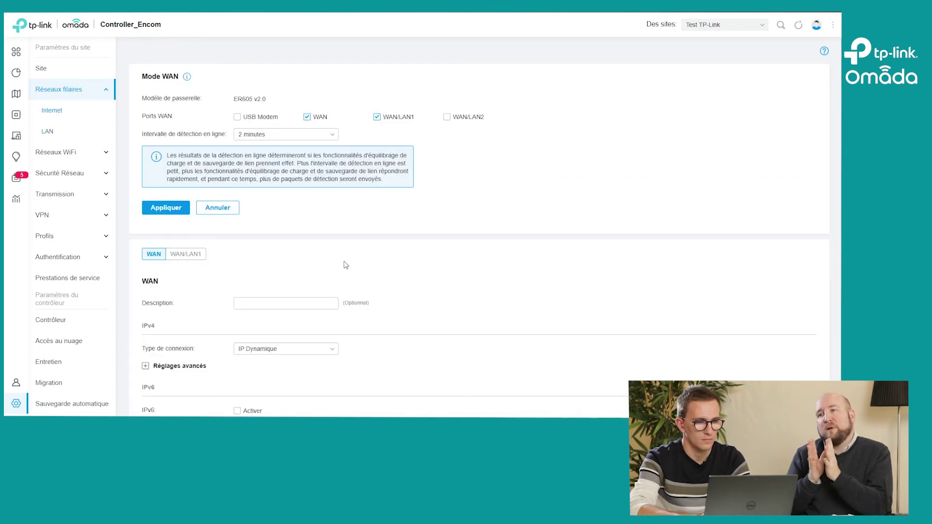
{"action": "scroll", "coordinate": [345, 263], "scroll_direction": "down", "scroll_amount": 1}
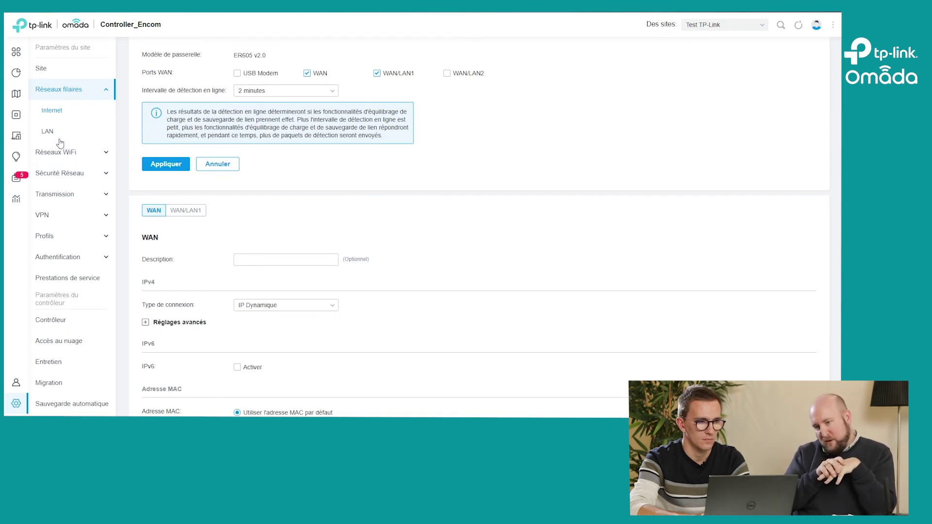
Step: Start a new Limite de débit profile and cancel it, leaving only the default profile
{"action": "left_click", "coordinate": [59, 236]}
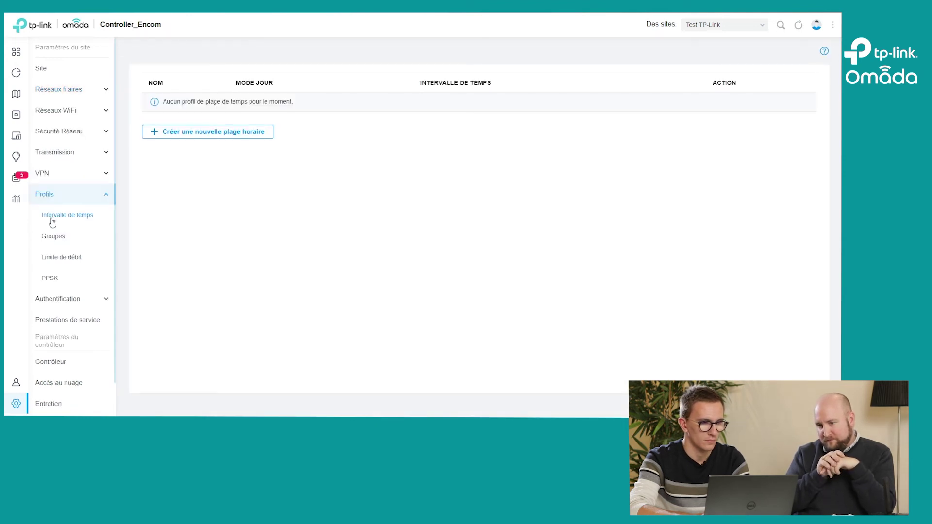
{"action": "left_click", "coordinate": [50, 257]}
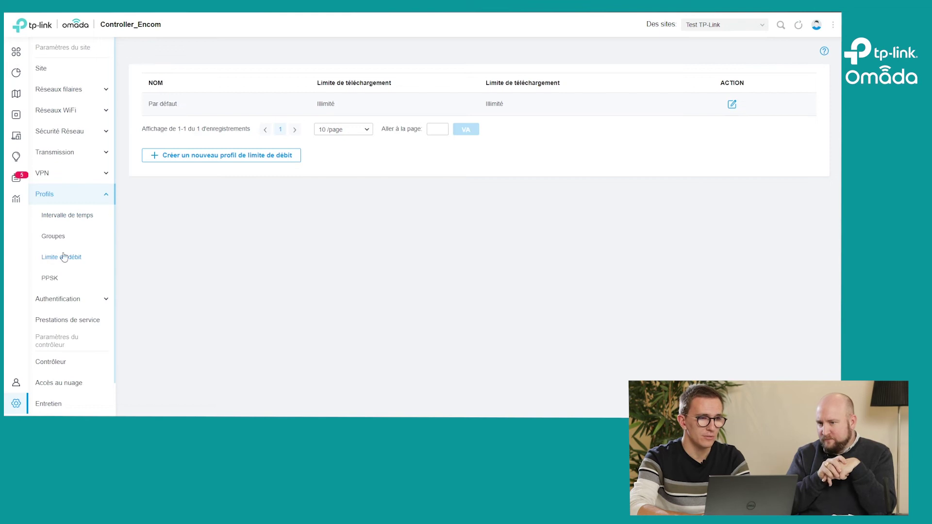
{"action": "left_click", "coordinate": [258, 154]}
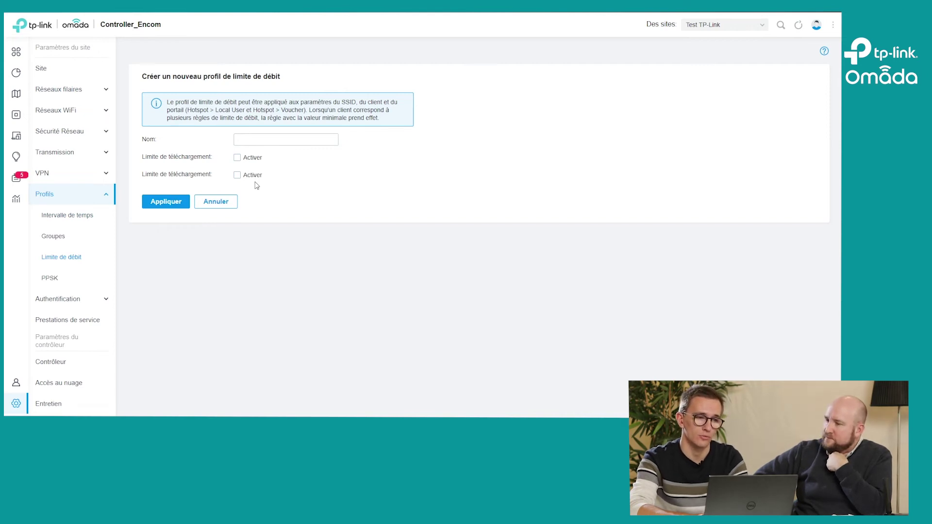
{"action": "left_click", "coordinate": [216, 201]}
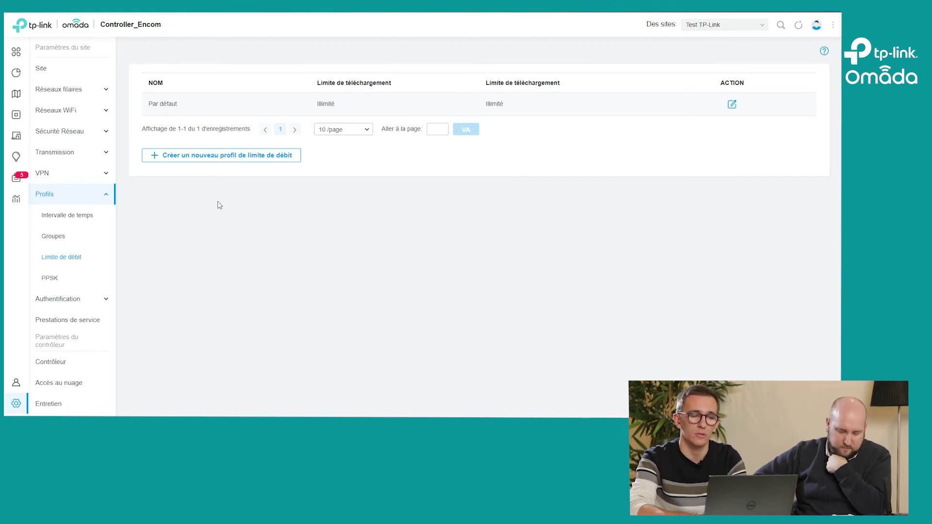
{"action": "mouse_move", "coordinate": [19, 210]}
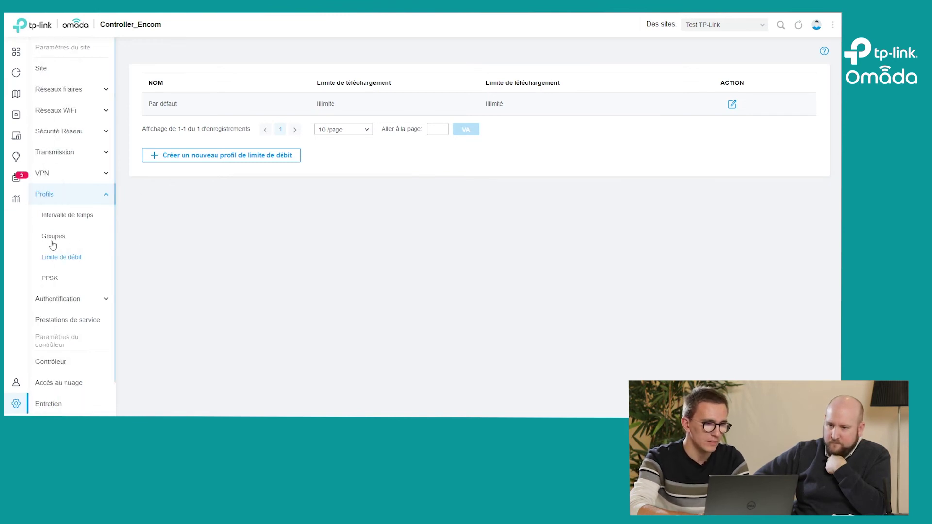
Step: Browse the Groupes and Intervalle de temps profiles, then the empty Routage static routes list
{"action": "left_click", "coordinate": [52, 238]}
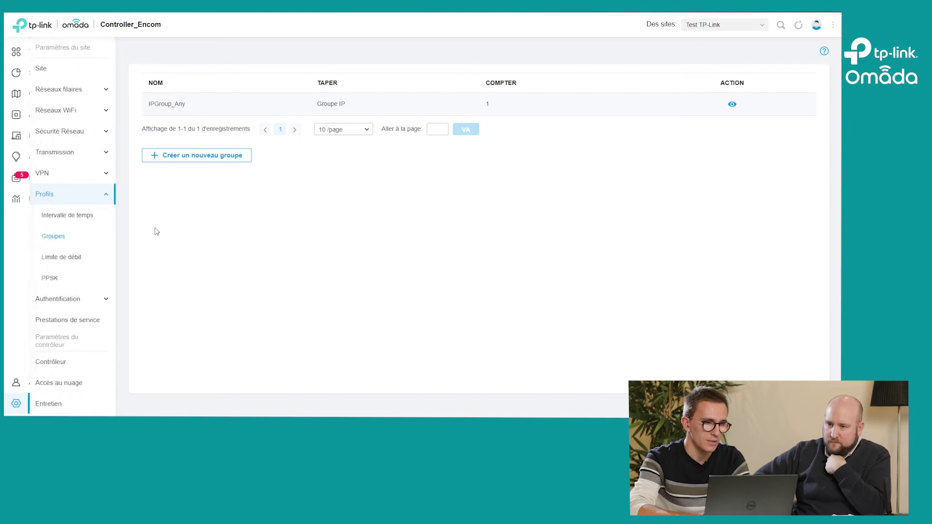
{"action": "left_click", "coordinate": [80, 215]}
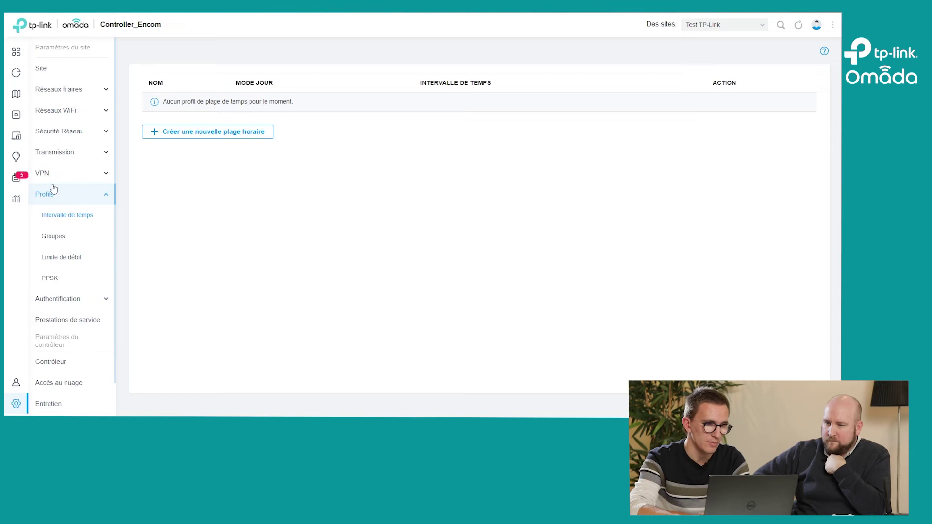
{"action": "left_click", "coordinate": [57, 155]}
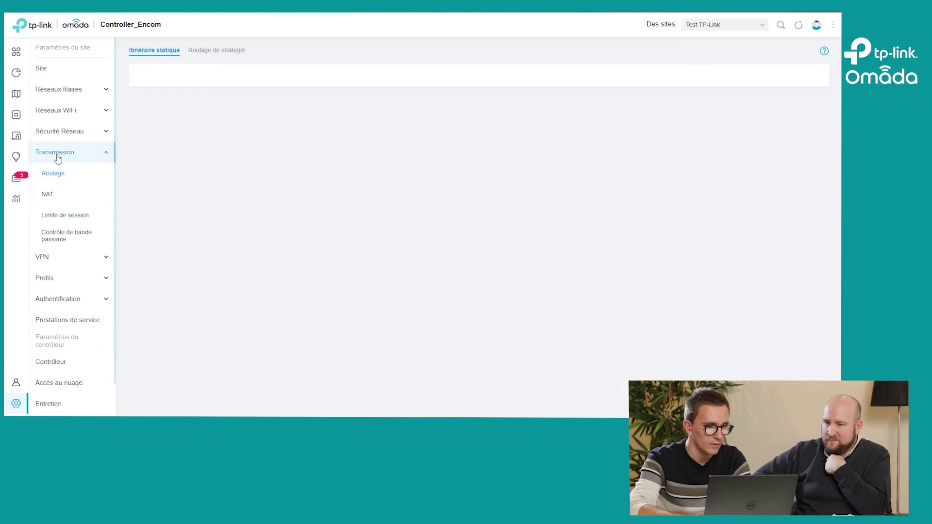
Step: Toggle Contrôle de bande passante on then off and cancel a new rule, leaving it disabled
{"action": "left_click", "coordinate": [58, 234]}
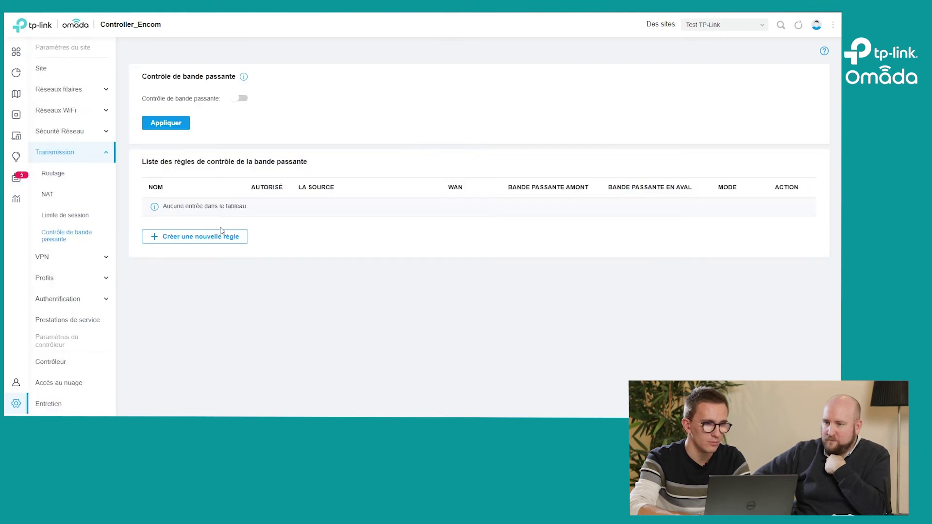
{"action": "mouse_move", "coordinate": [244, 78]}
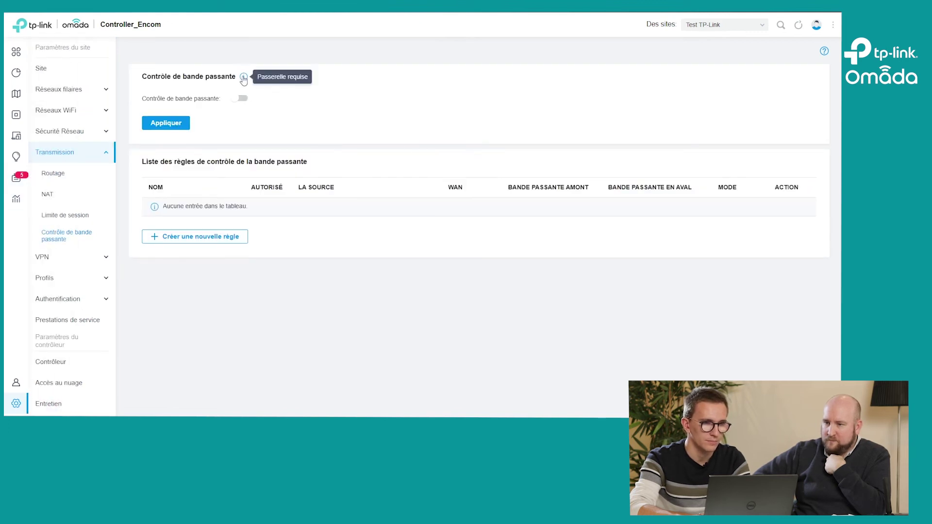
{"action": "left_click", "coordinate": [238, 99]}
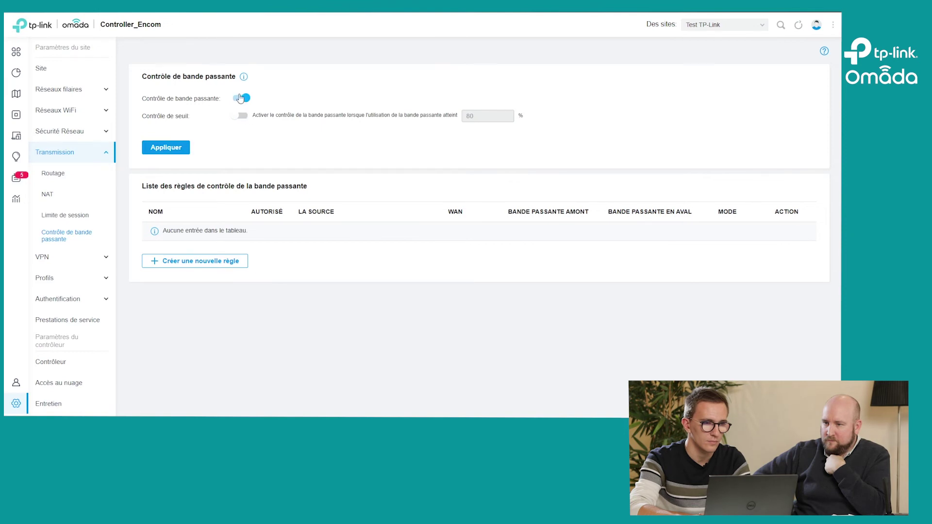
{"action": "left_click", "coordinate": [244, 99]}
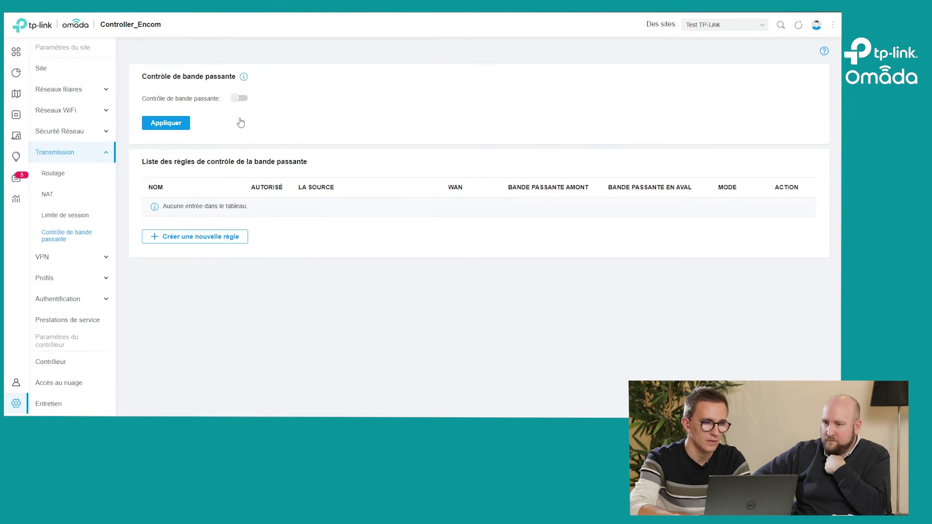
{"action": "left_click", "coordinate": [184, 235]}
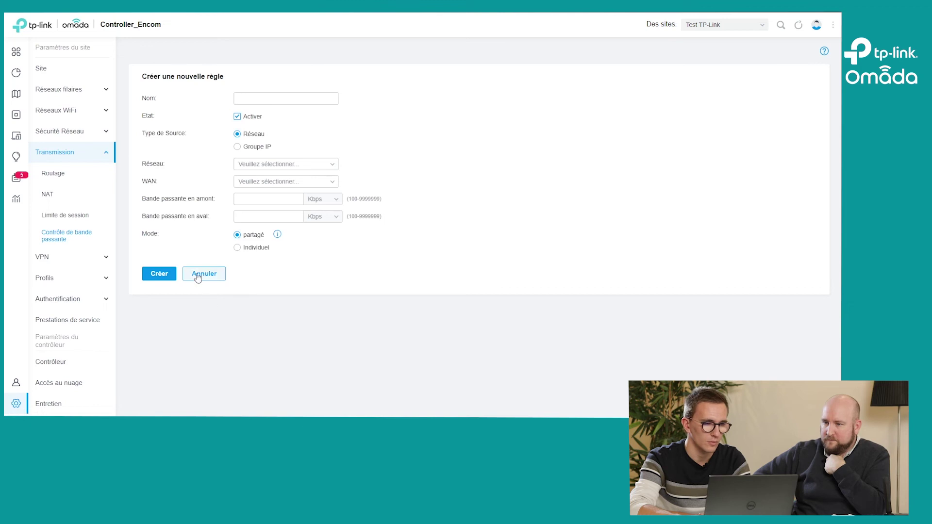
{"action": "left_click", "coordinate": [203, 274]}
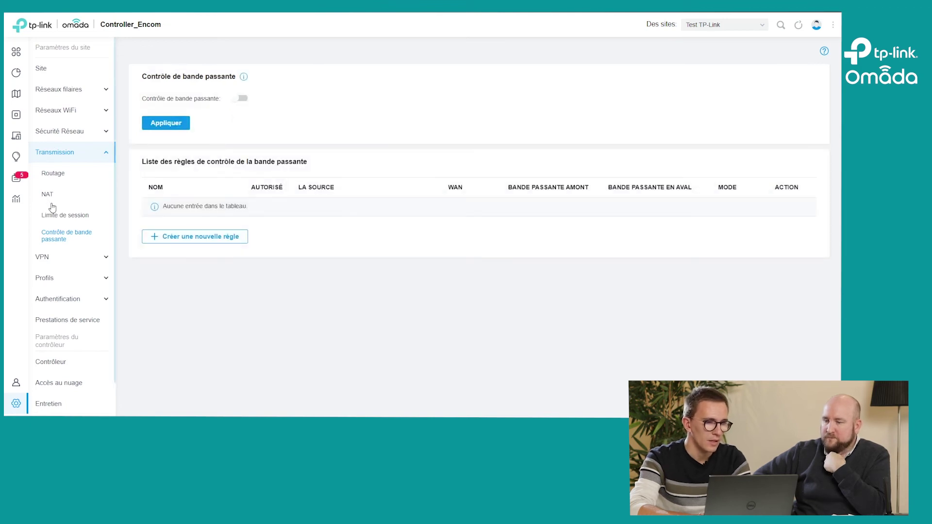
{"action": "left_click", "coordinate": [48, 194]}
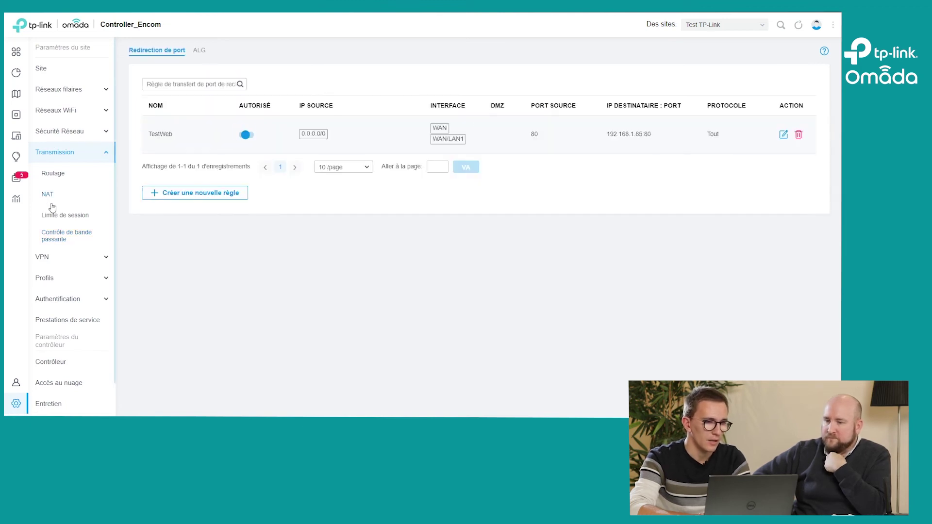
{"action": "left_click", "coordinate": [57, 239]}
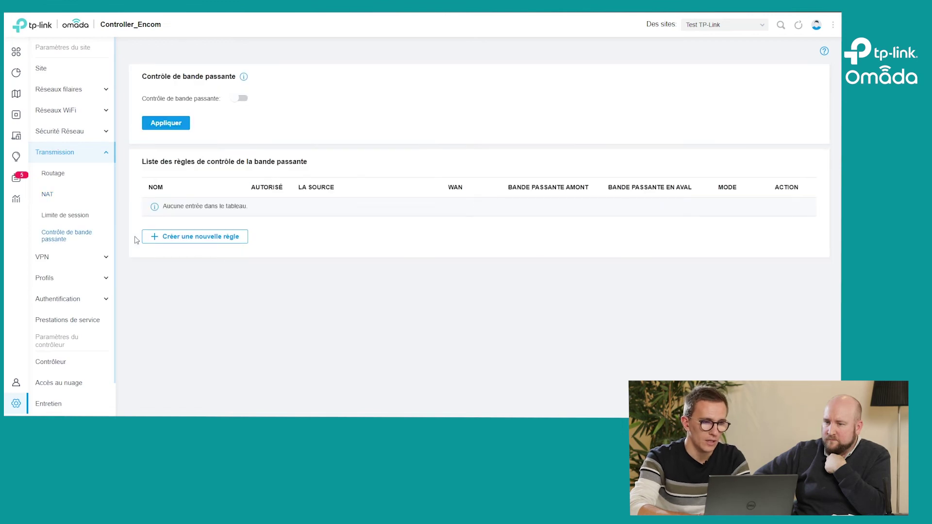
{"action": "left_click", "coordinate": [193, 241]}
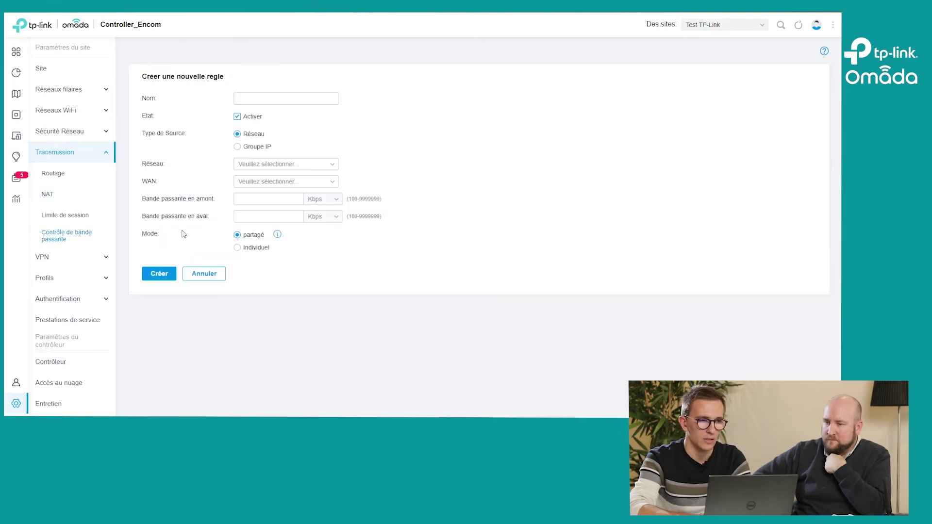
{"action": "left_click", "coordinate": [238, 147]}
{"action": "left_click", "coordinate": [238, 136]}
{"action": "left_click", "coordinate": [238, 134]}
{"action": "left_click", "coordinate": [262, 163]}
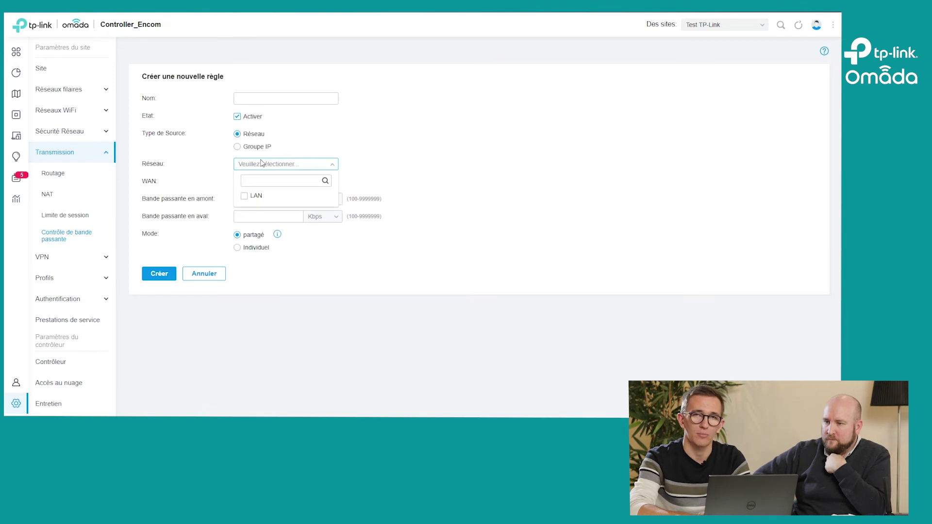
{"action": "left_click", "coordinate": [237, 147]}
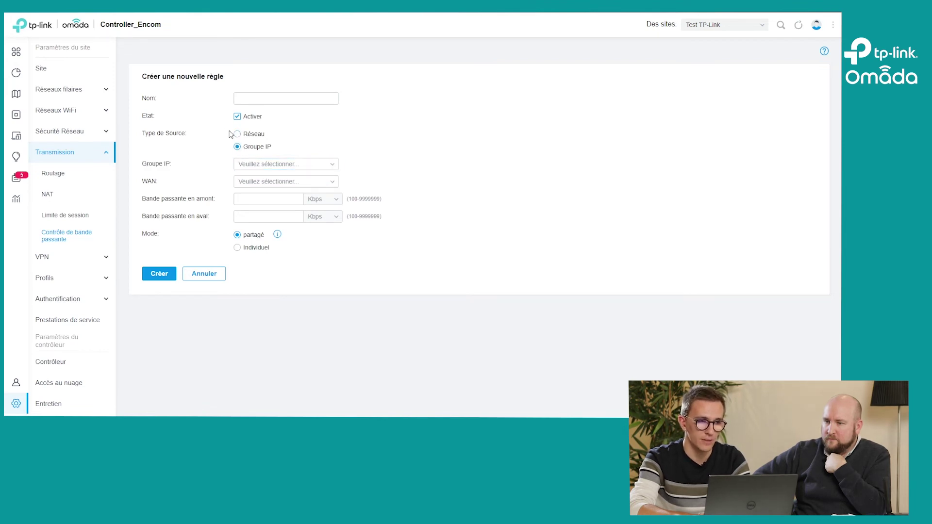
{"action": "left_click", "coordinate": [237, 136]}
{"action": "left_click", "coordinate": [254, 183]}
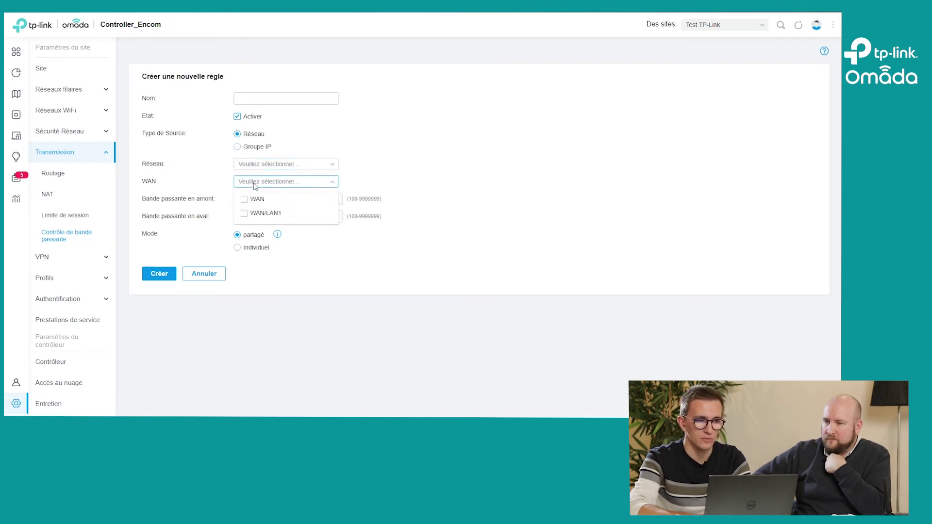
{"action": "left_click", "coordinate": [254, 186]}
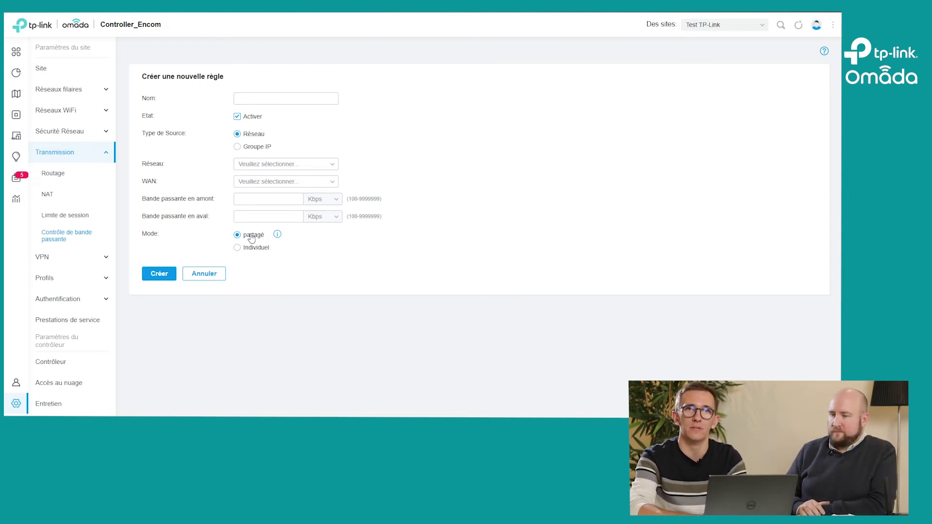
{"action": "left_click", "coordinate": [217, 274]}
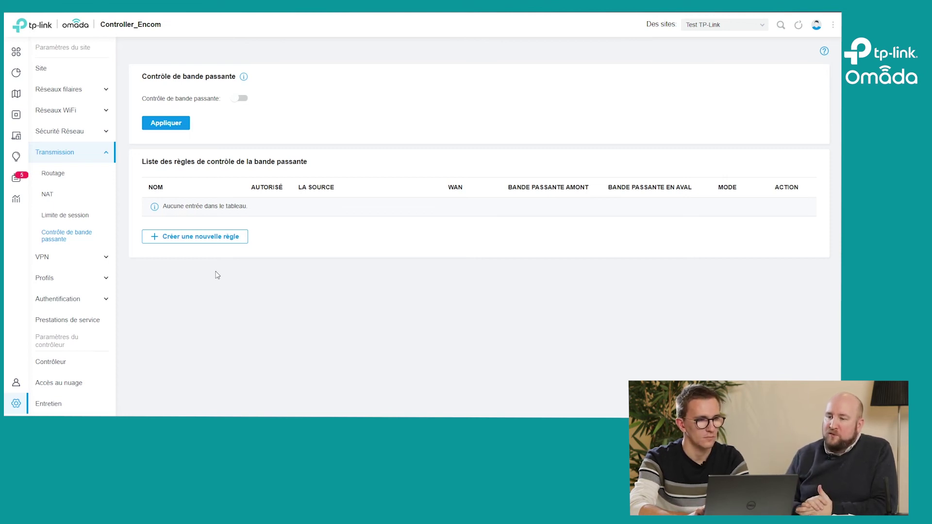
Step: On Réseaux filaires > Internet, expand Réglages avancés to check VLAN Internet, then collapse it
{"action": "left_click", "coordinate": [73, 95]}
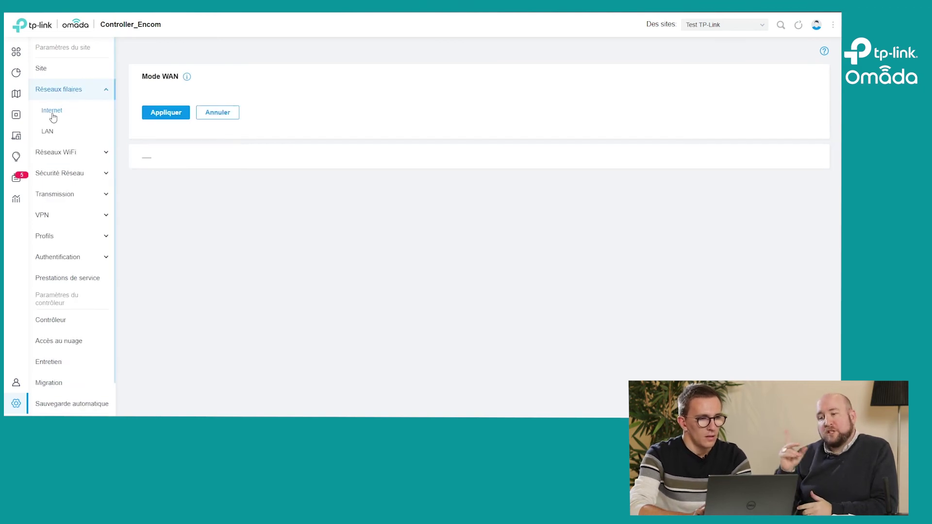
{"action": "left_click", "coordinate": [51, 96]}
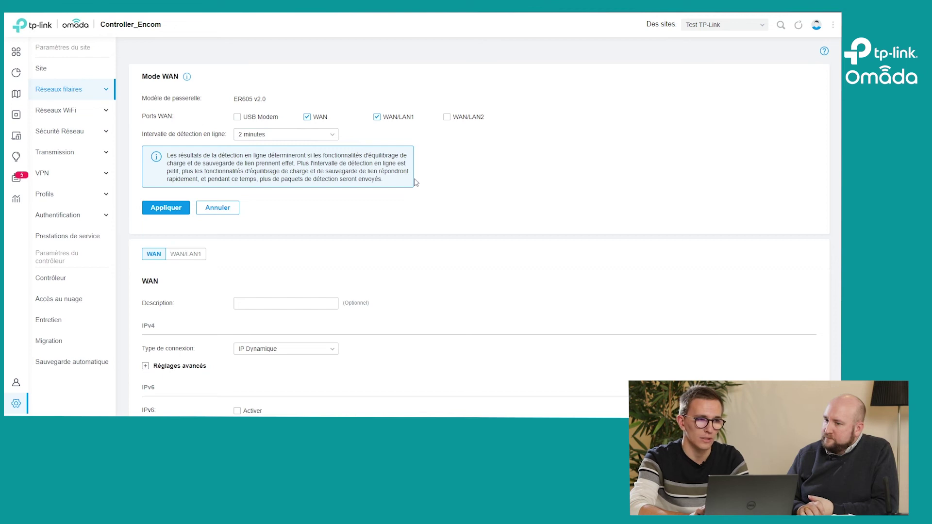
{"action": "scroll", "coordinate": [415, 182], "scroll_direction": "down", "scroll_amount": 3}
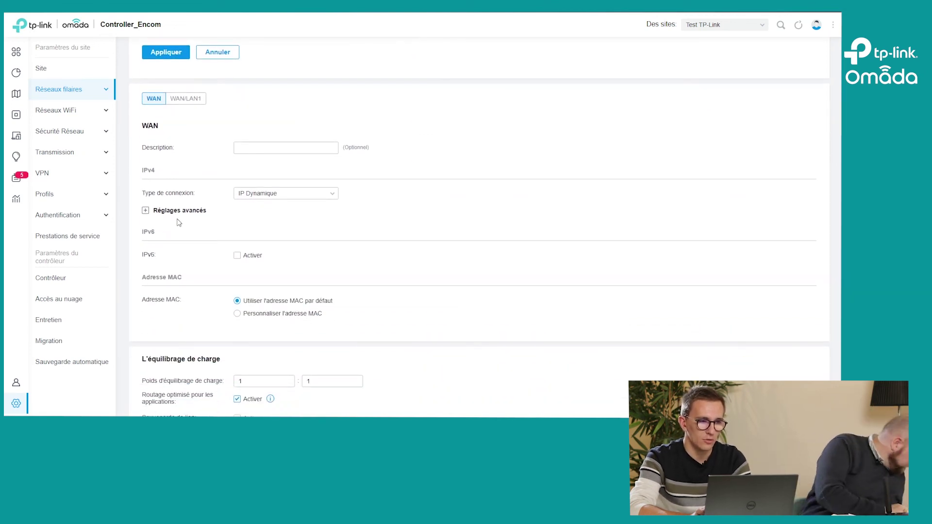
{"action": "left_click", "coordinate": [177, 214]}
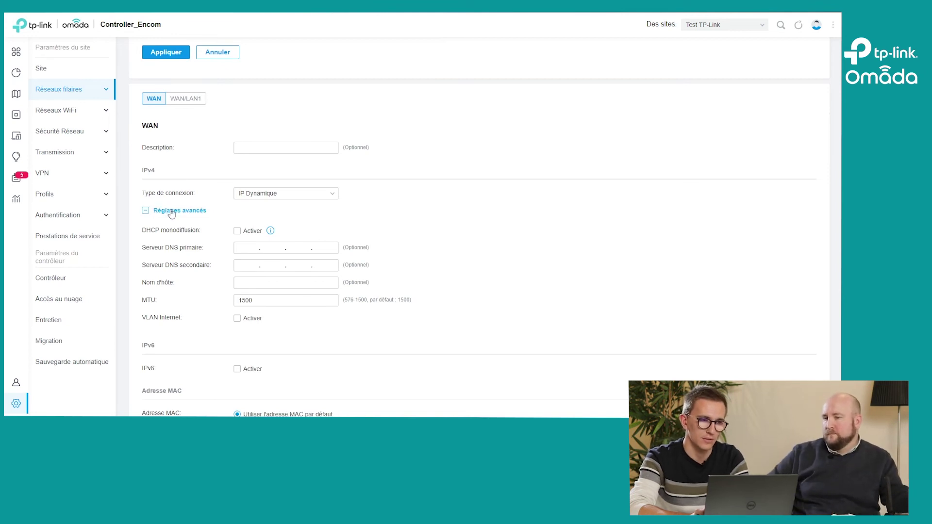
{"action": "left_click_drag", "start_coordinate": [138, 318], "coordinate": [202, 318]}
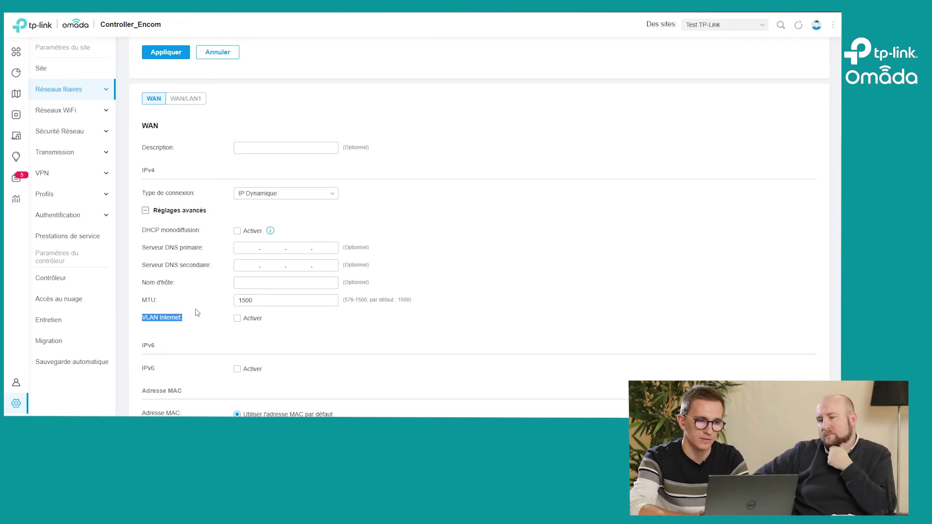
{"action": "left_click", "coordinate": [169, 211]}
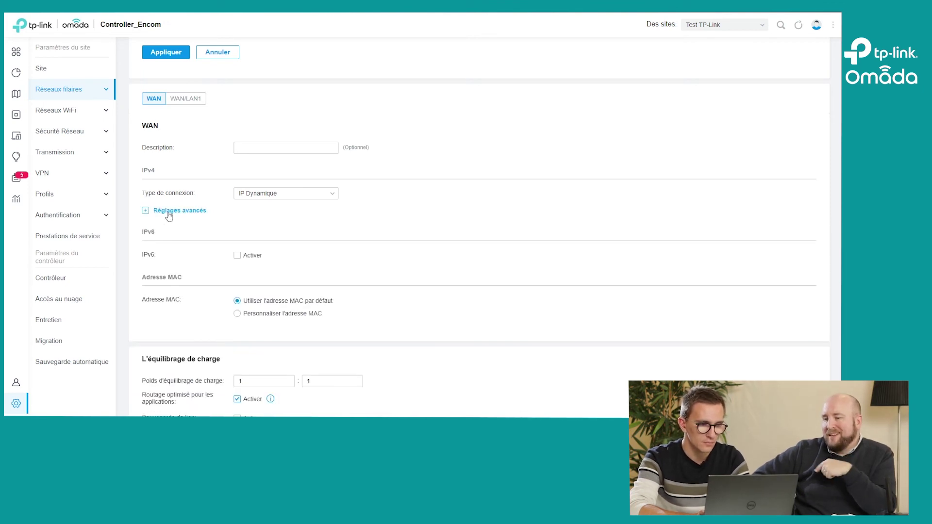
{"action": "scroll", "coordinate": [169, 216], "scroll_direction": "down", "scroll_amount": 1}
{"action": "scroll", "coordinate": [169, 217], "scroll_direction": "up", "scroll_amount": 3}
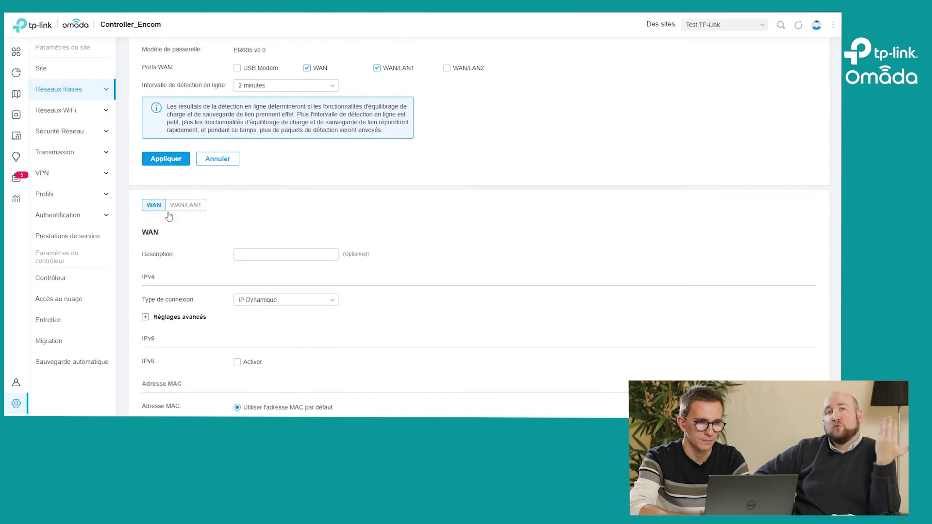
Step: Compare the WAN/LAN1 and WAN port tabs, then open the WAN port's Type de connexion list
{"action": "scroll", "coordinate": [169, 217], "scroll_direction": "up", "scroll_amount": 1}
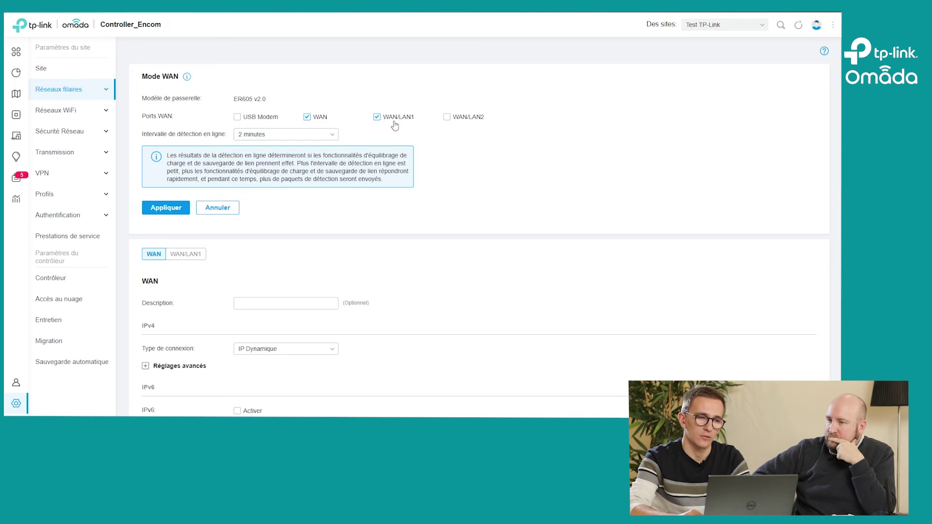
{"action": "left_click", "coordinate": [173, 257]}
{"action": "left_click", "coordinate": [157, 255]}
{"action": "left_click", "coordinate": [180, 256]}
{"action": "left_click", "coordinate": [159, 255]}
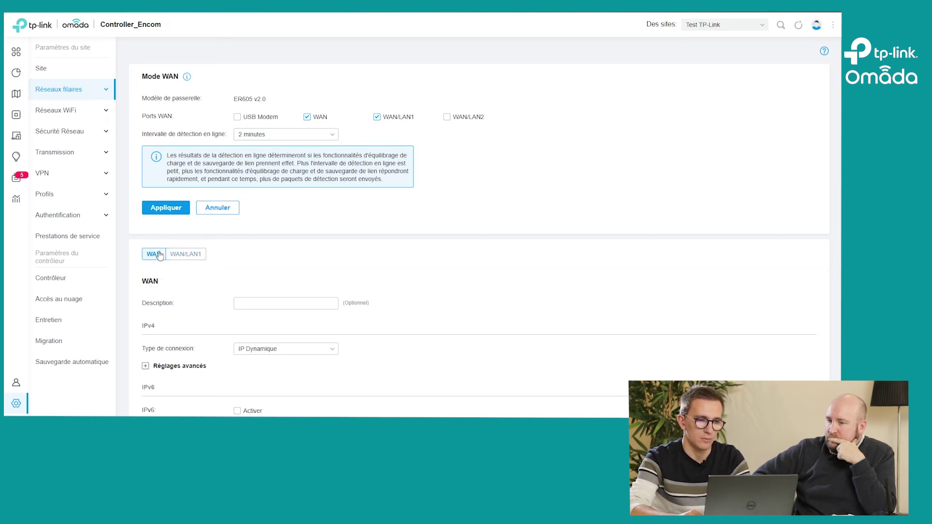
{"action": "left_click", "coordinate": [293, 302]}
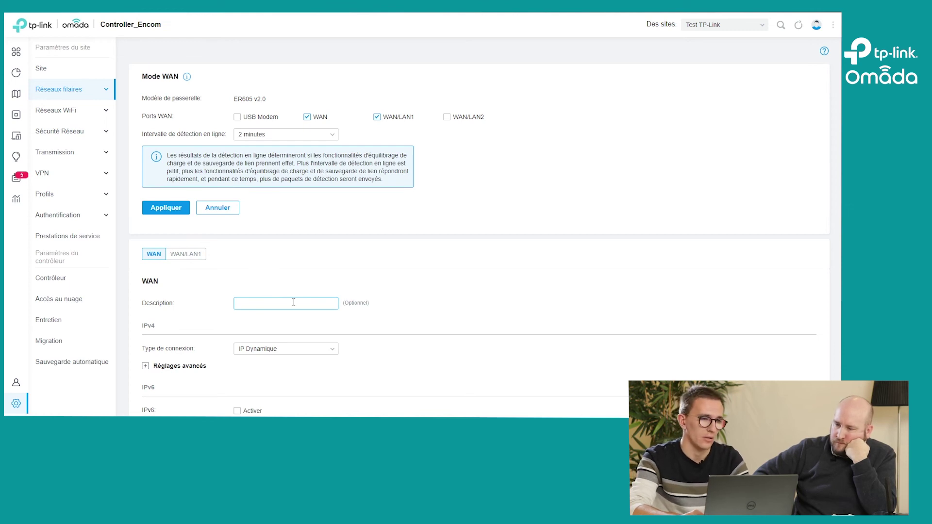
{"action": "scroll", "coordinate": [228, 233], "scroll_direction": "down", "scroll_amount": 3}
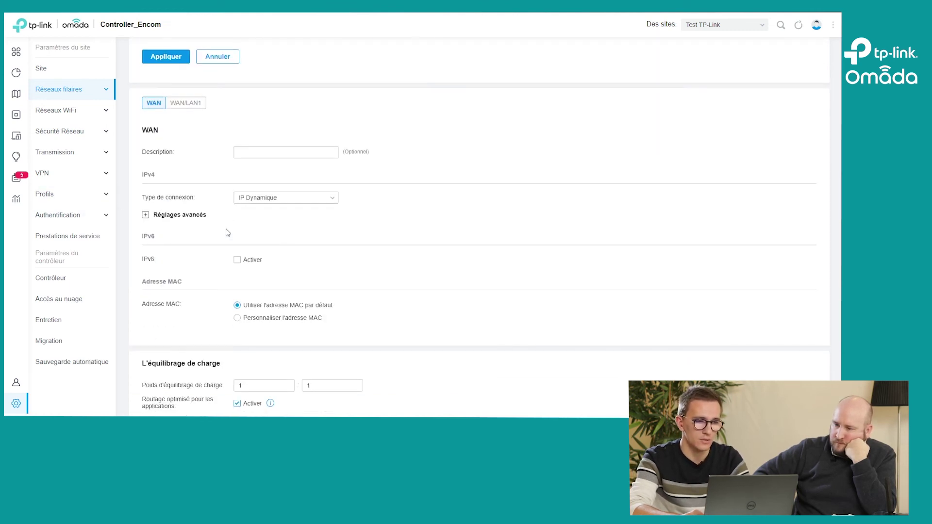
{"action": "left_click", "coordinate": [262, 198]}
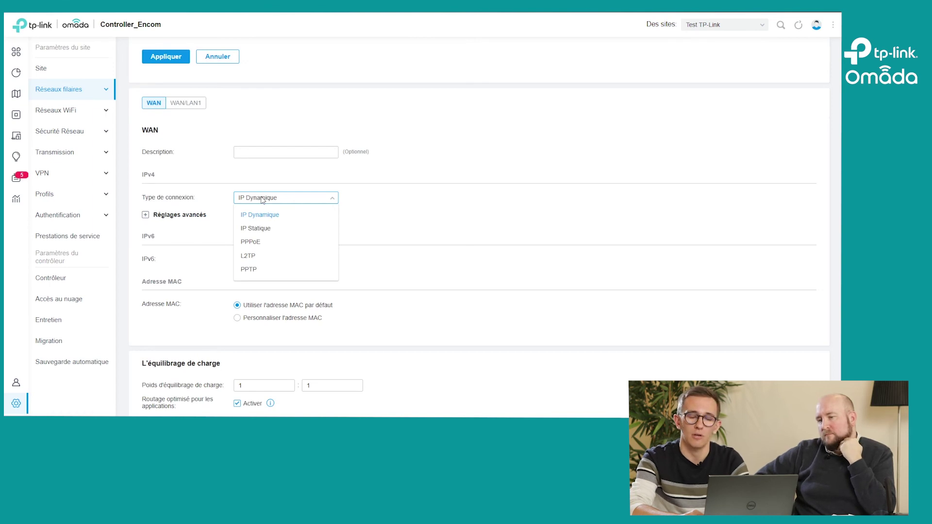
Step: Preview the IP Statique and then PPPoE connection settings for the WAN port
{"action": "left_click", "coordinate": [243, 230]}
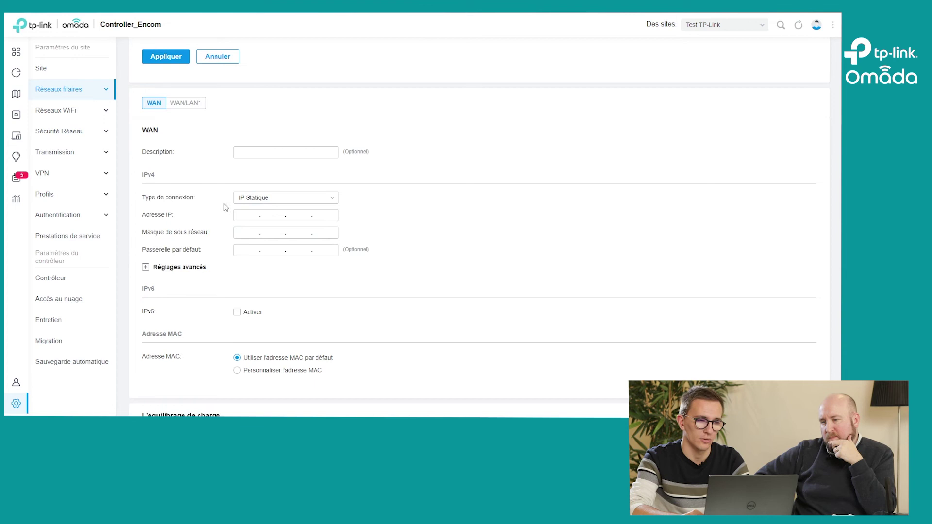
{"action": "left_click", "coordinate": [244, 199]}
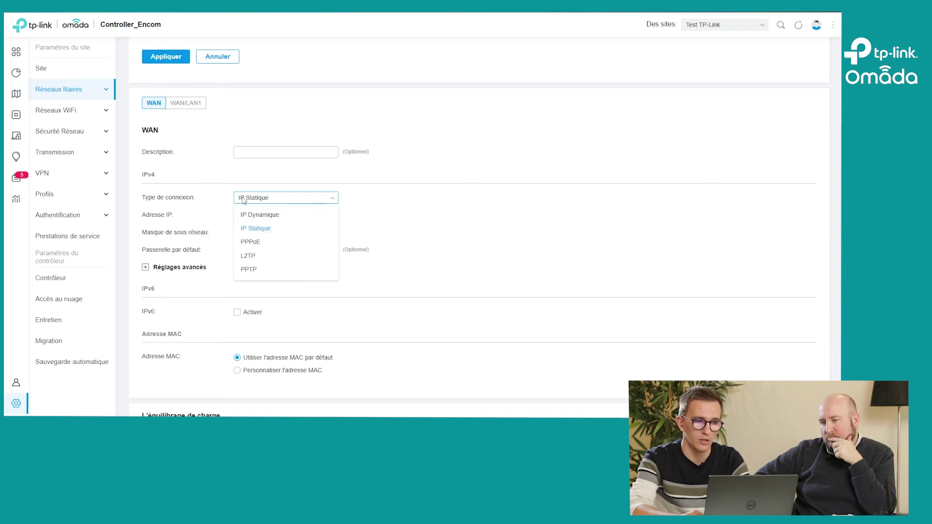
{"action": "left_click", "coordinate": [249, 243]}
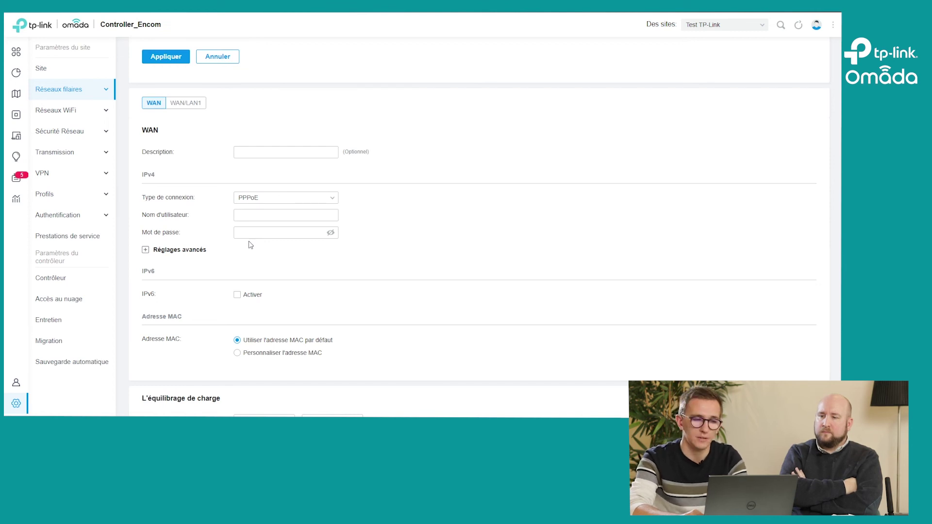
Step: Set the WAN connection type back to IP Dynamique
{"action": "left_click", "coordinate": [315, 197]}
{"action": "left_click", "coordinate": [195, 223]}
{"action": "left_click", "coordinate": [252, 198]}
{"action": "left_click", "coordinate": [252, 201]}
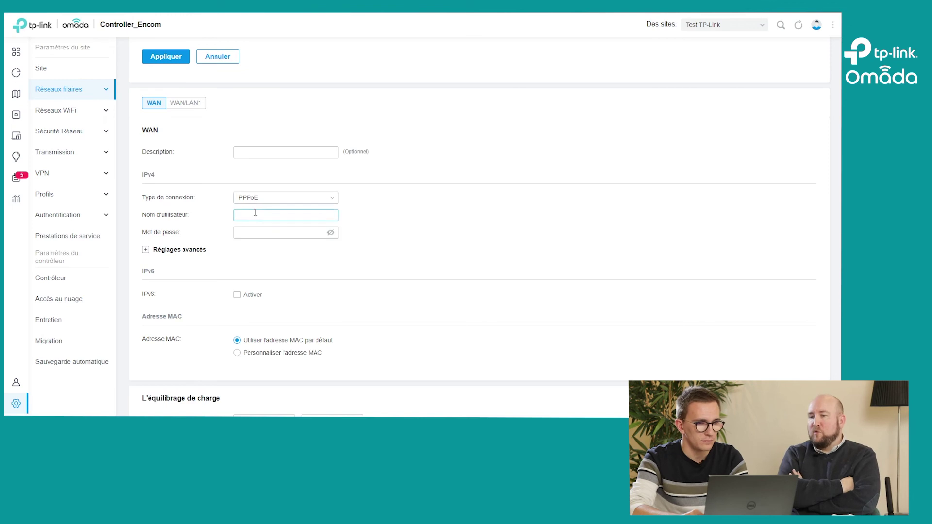
{"action": "left_click", "coordinate": [253, 199]}
{"action": "left_click", "coordinate": [254, 213]}
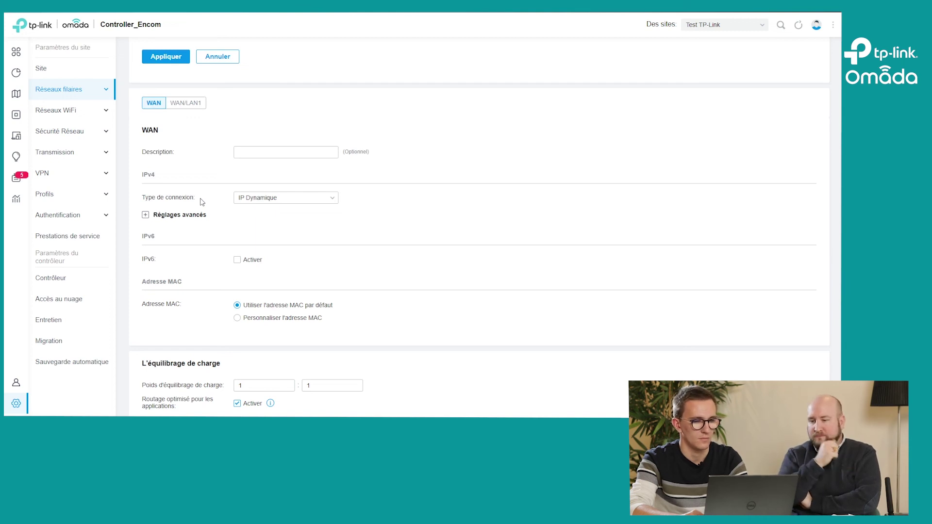
{"action": "scroll", "coordinate": [201, 202], "scroll_direction": "down", "scroll_amount": 1}
{"action": "scroll", "coordinate": [201, 202], "scroll_direction": "up", "scroll_amount": 2}
Step: Show the WAN/LAN1 port's settings and review its load-balancing weight values
{"action": "left_click", "coordinate": [178, 166]}
{"action": "left_click", "coordinate": [154, 159]}
{"action": "left_click", "coordinate": [175, 160]}
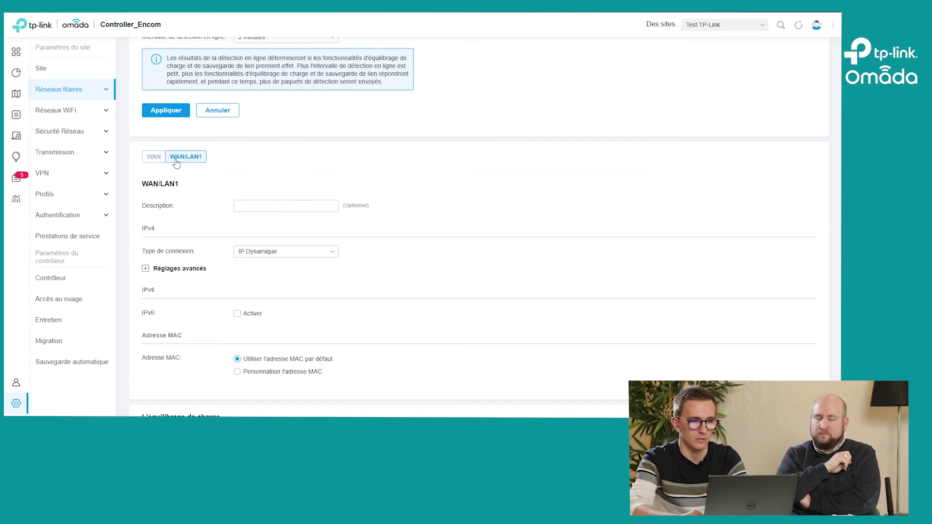
{"action": "scroll", "coordinate": [203, 258], "scroll_direction": "down", "scroll_amount": 3}
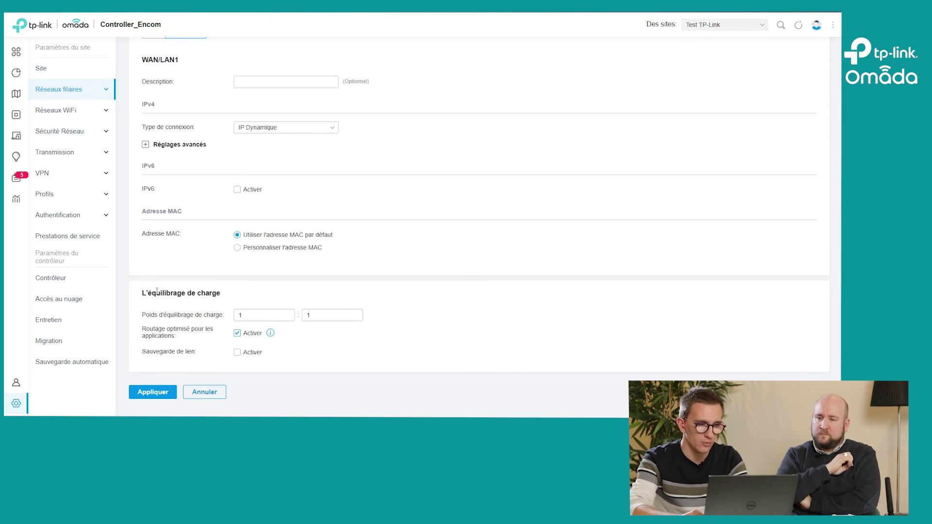
{"action": "left_click", "coordinate": [260, 317]}
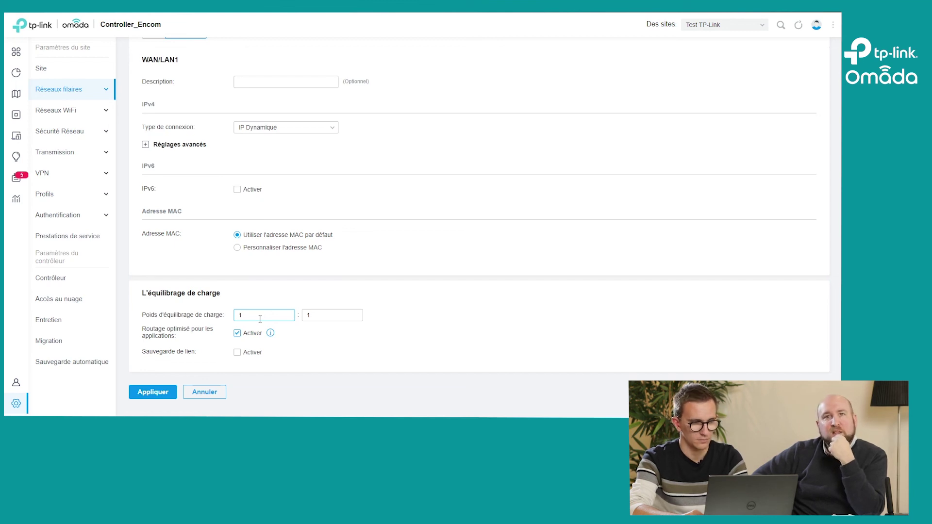
{"action": "scroll", "coordinate": [260, 319], "scroll_direction": "up", "scroll_amount": 3}
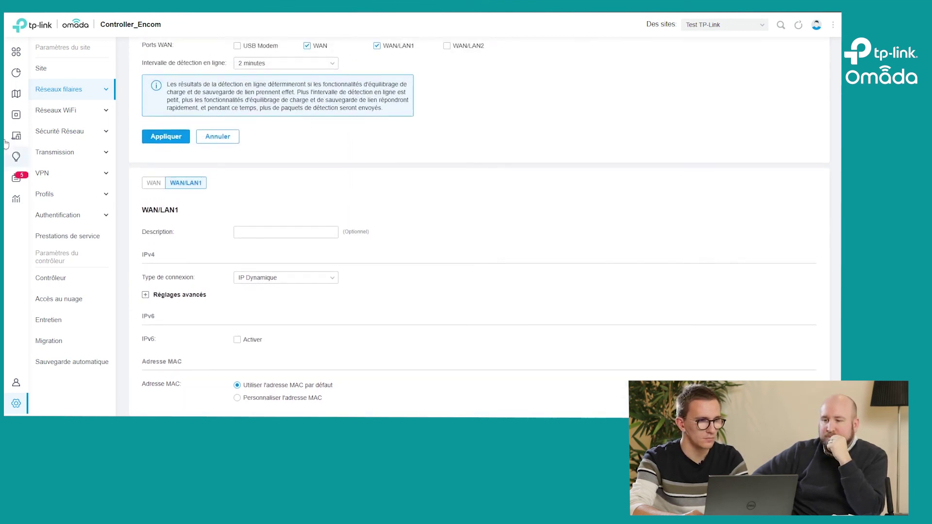
Step: Open the site's router details from the Devices list
{"action": "left_click", "coordinate": [15, 118]}
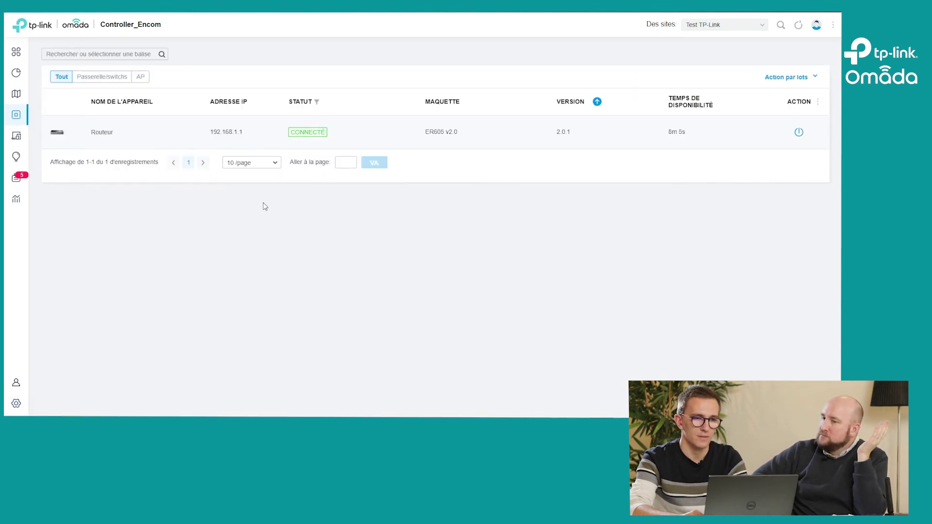
{"action": "left_click", "coordinate": [389, 148]}
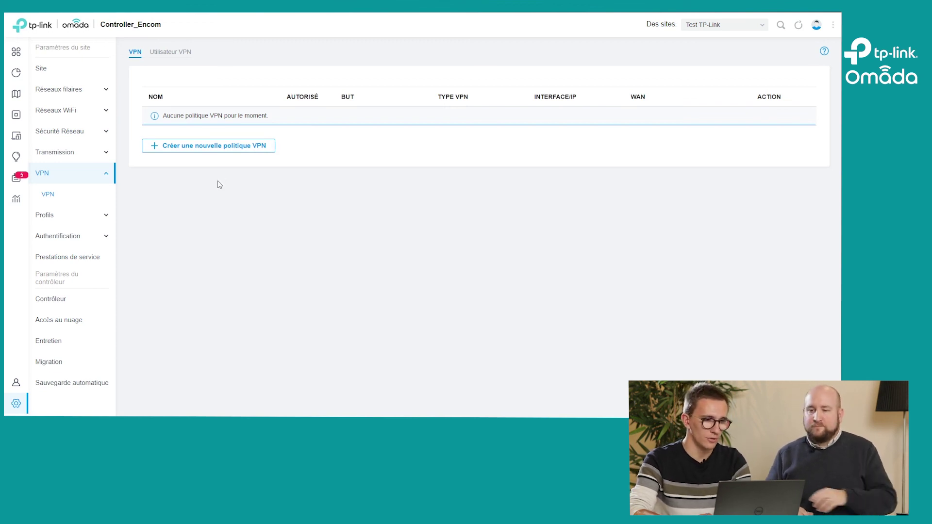
{"action": "mouse_move", "coordinate": [18, 415]}
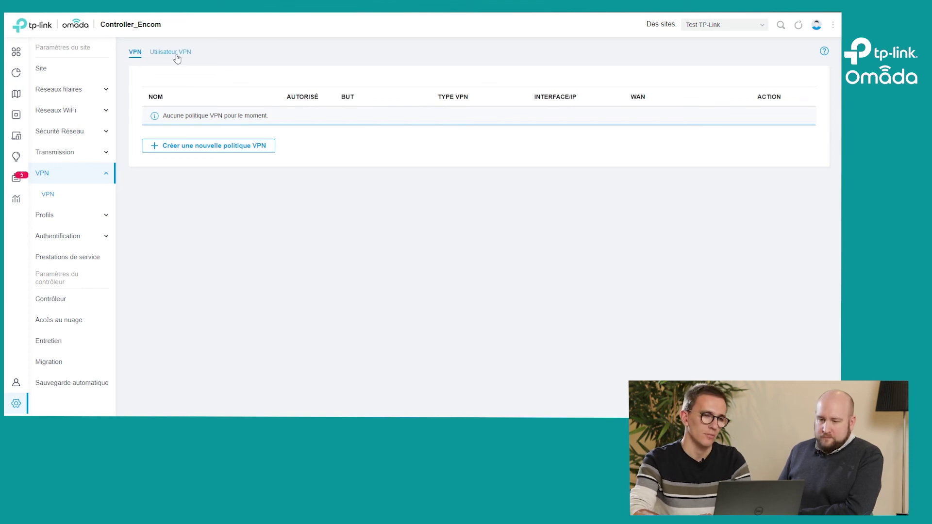
Step: Start a new VPN policy named 'Siege', leaving the remote site unchosen
{"action": "left_click", "coordinate": [190, 151]}
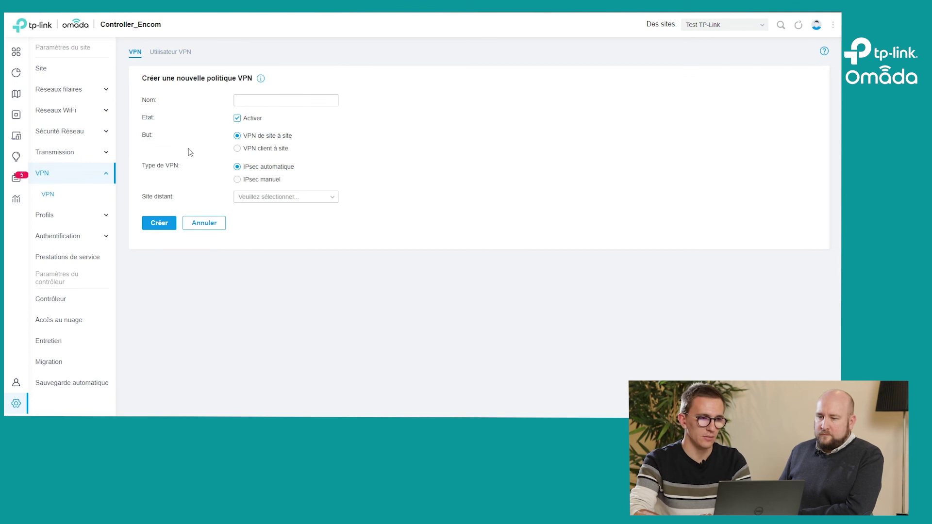
{"action": "left_click", "coordinate": [274, 104]}
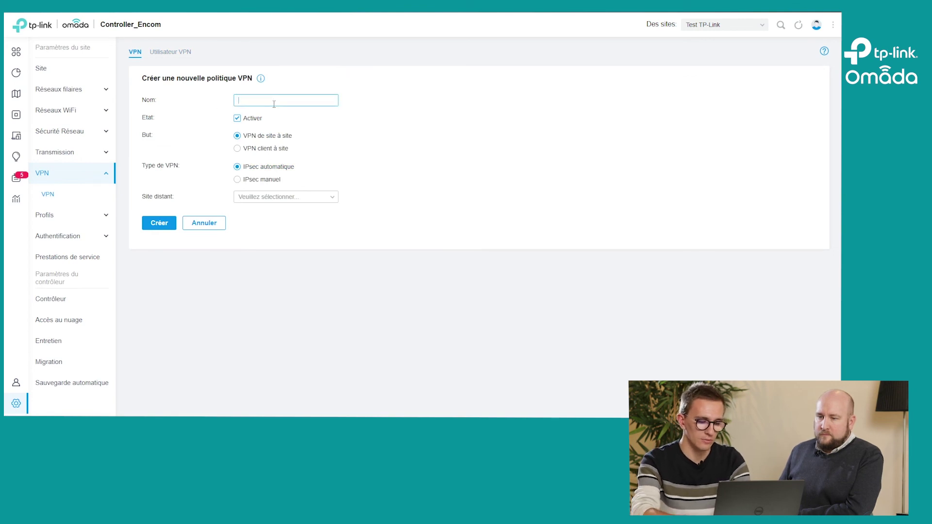
{"action": "type", "text": "Siege"}
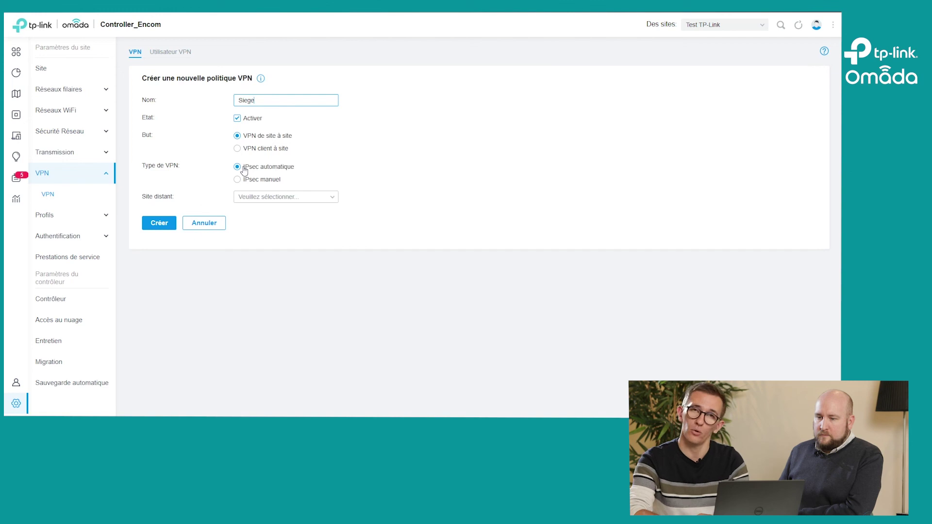
{"action": "left_click", "coordinate": [260, 197]}
{"action": "scroll", "coordinate": [261, 243], "scroll_direction": "down", "scroll_amount": 5}
{"action": "left_click", "coordinate": [453, 197]}
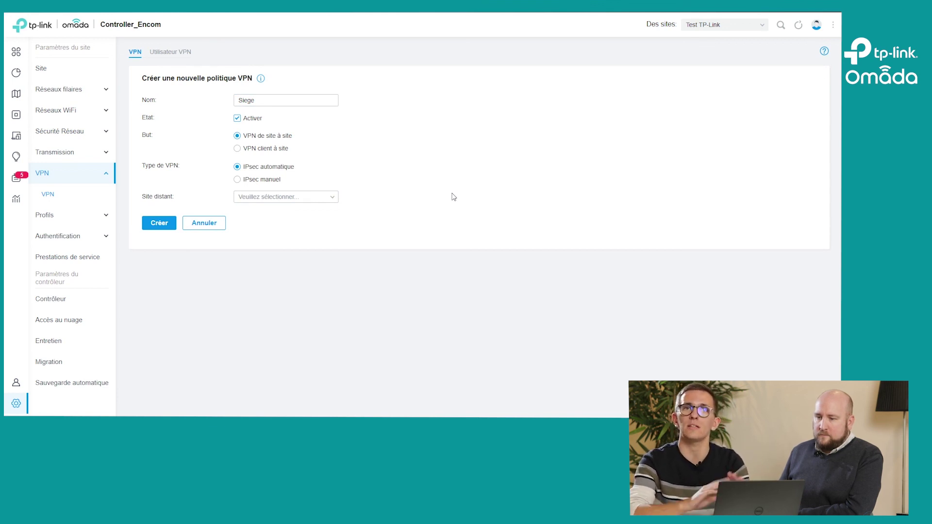
Step: Switch the policy to manual IPsec with remote gateway 185.126.230.6
{"action": "left_click", "coordinate": [268, 181]}
{"action": "left_click", "coordinate": [268, 180]}
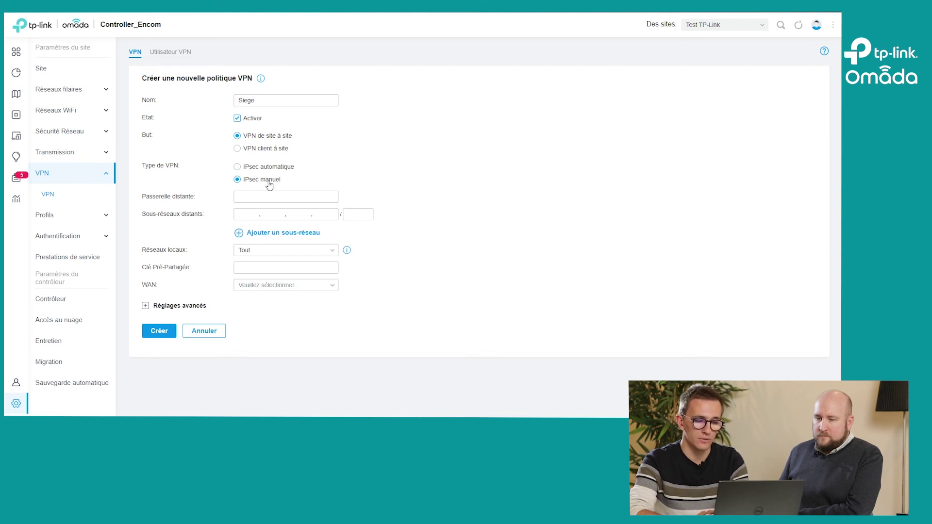
{"action": "key", "text": "alt+Tab"}
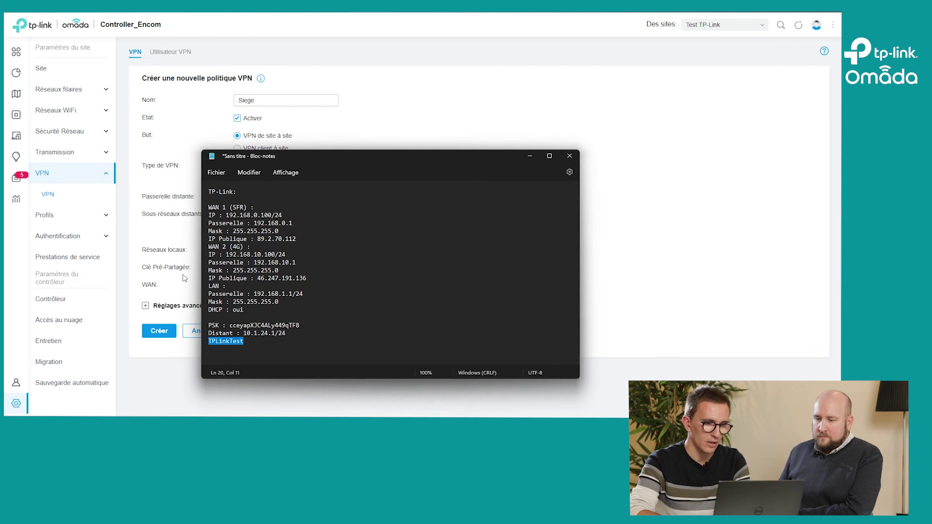
{"action": "key", "text": "alt+Tab"}
{"action": "left_click", "coordinate": [251, 197]}
{"action": "type", "text": "185.126.230.5"}
{"action": "key", "text": "BackSpace"}
{"action": "type", "text": "6"}
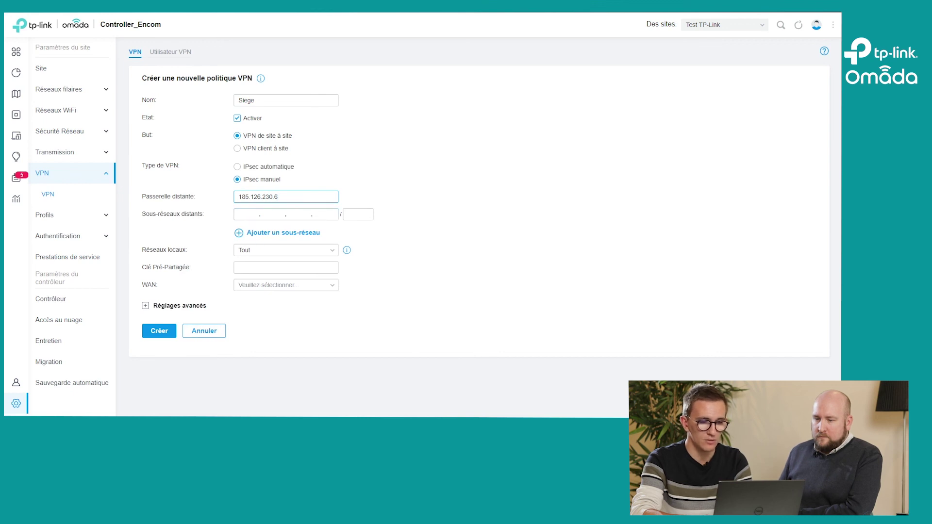
Step: Set the remote subnet to 10.1.24.0 with mask 24
{"action": "key", "text": "alt+Tab"}
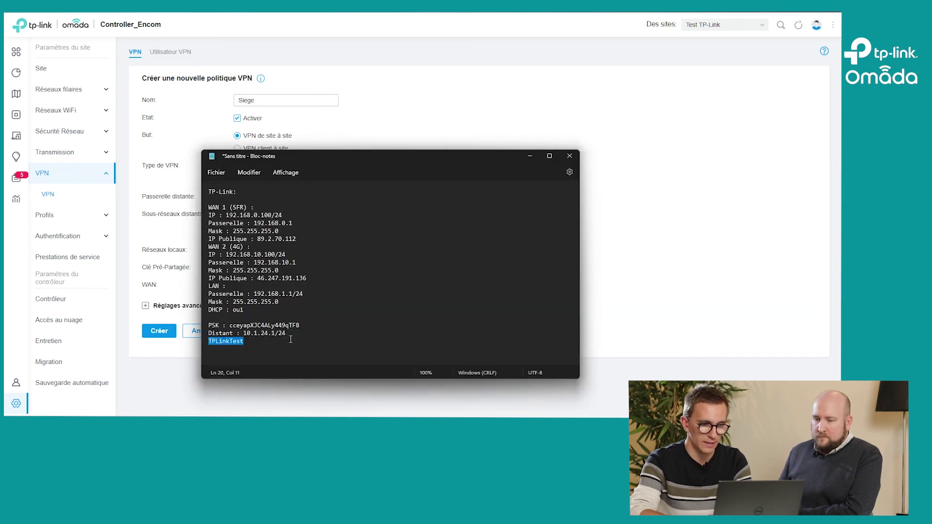
{"action": "left_click_drag", "start_coordinate": [288, 335], "coordinate": [243, 338]}
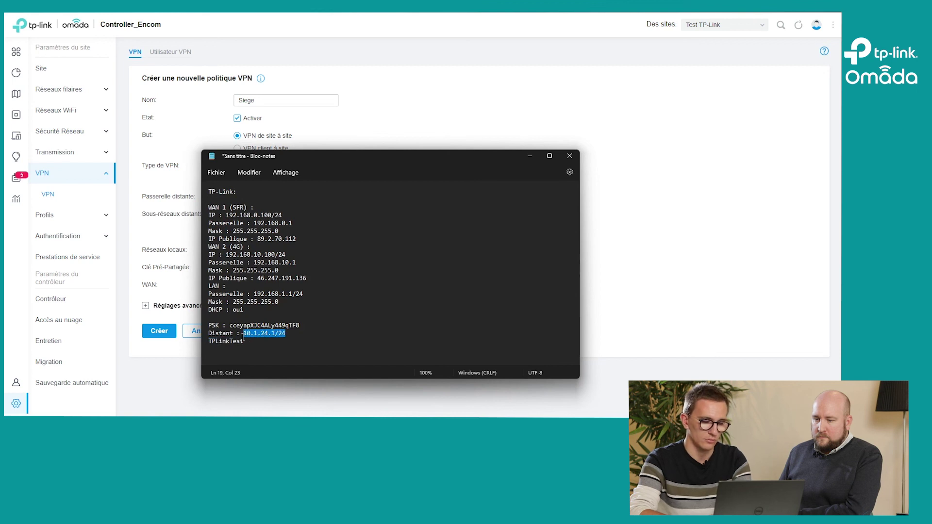
{"action": "key", "text": "alt+Tab"}
{"action": "left_click", "coordinate": [248, 214]}
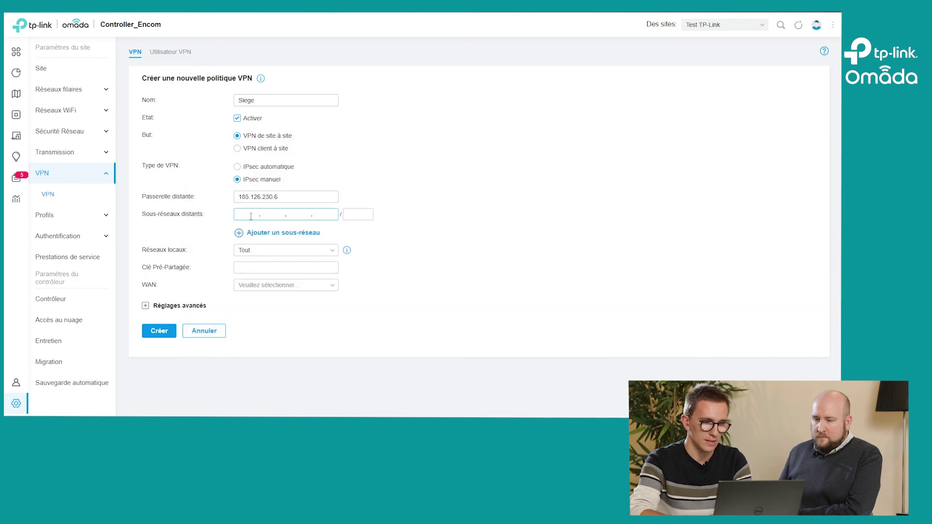
{"action": "key", "text": "ctrl+v"}
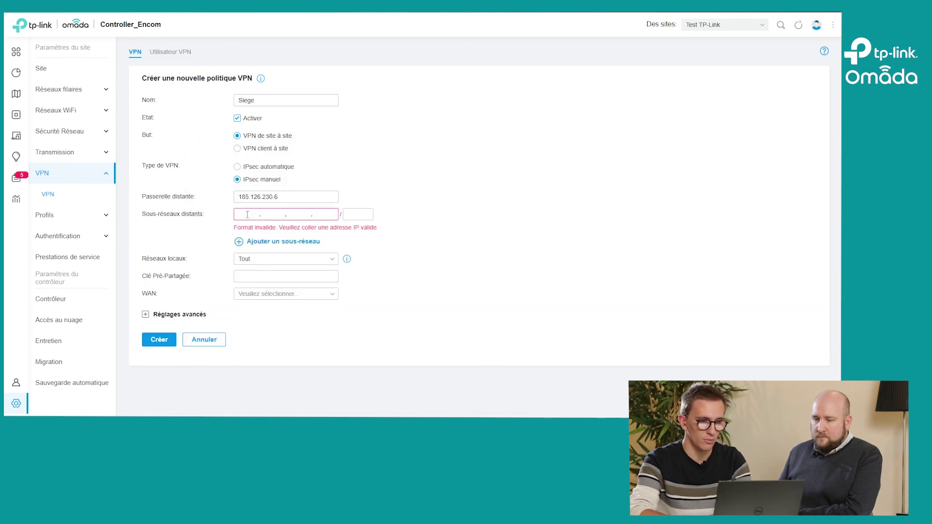
{"action": "type", "text": "10"}
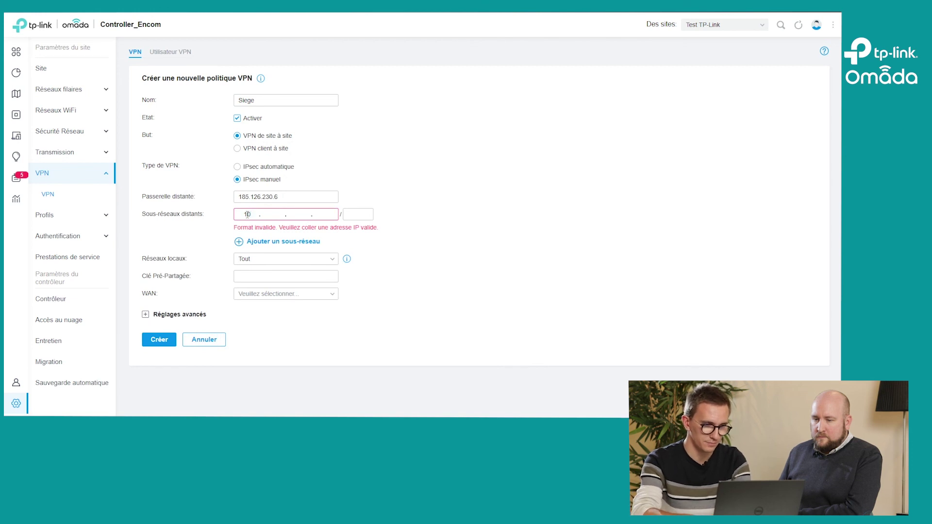
{"action": "key", "text": "BackSpace"}
{"action": "key", "text": "BackSpace"}
{"action": "type", "text": "10"}
{"action": "key", "text": "BackSpace"}
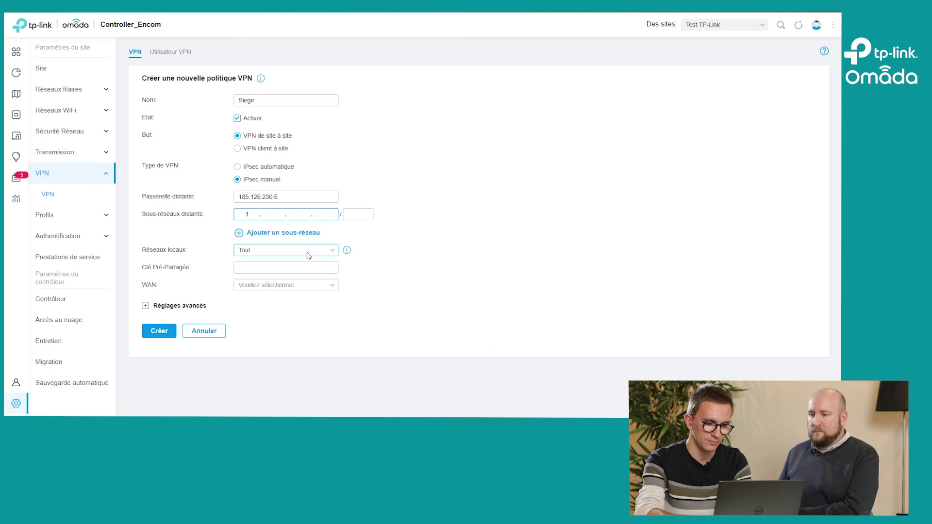
{"action": "type", "text": "0"}
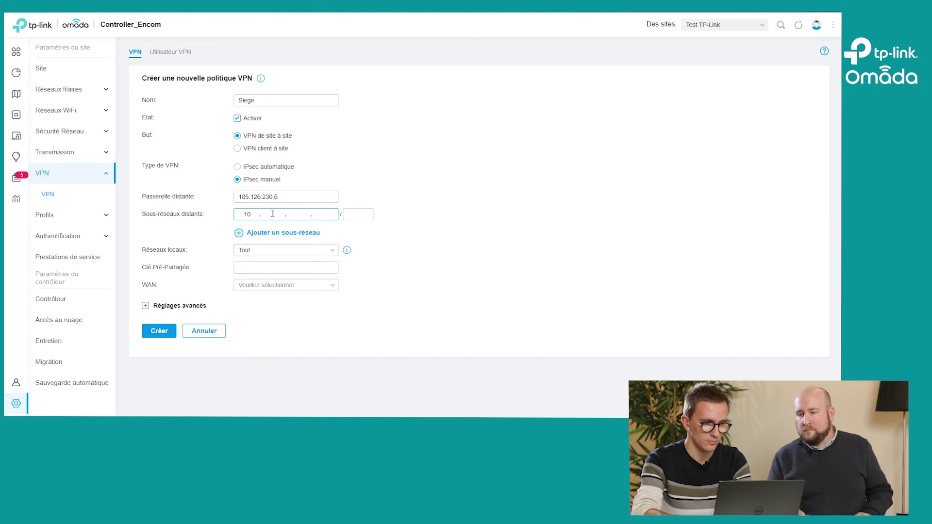
{"action": "type", "text": ".1.24."}
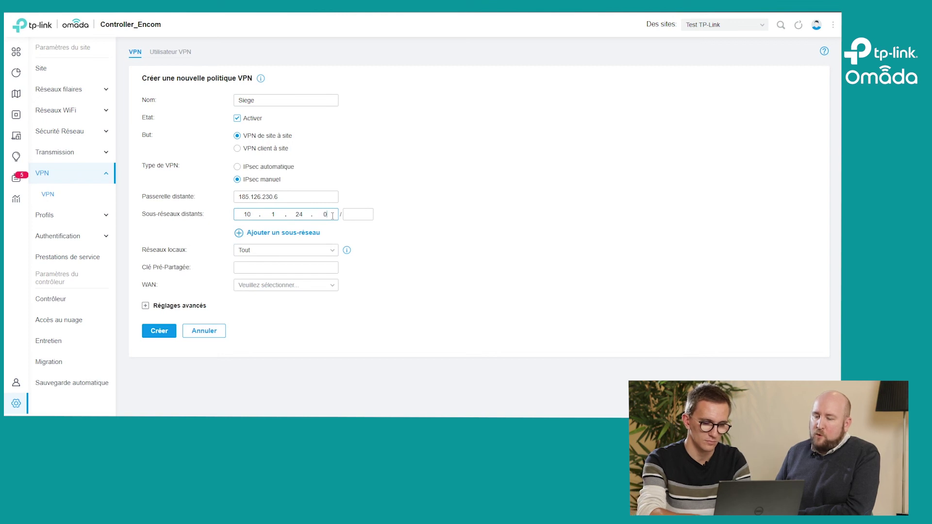
{"action": "type", "text": "0"}
{"action": "left_click", "coordinate": [367, 217]}
{"action": "type", "text": "24"}
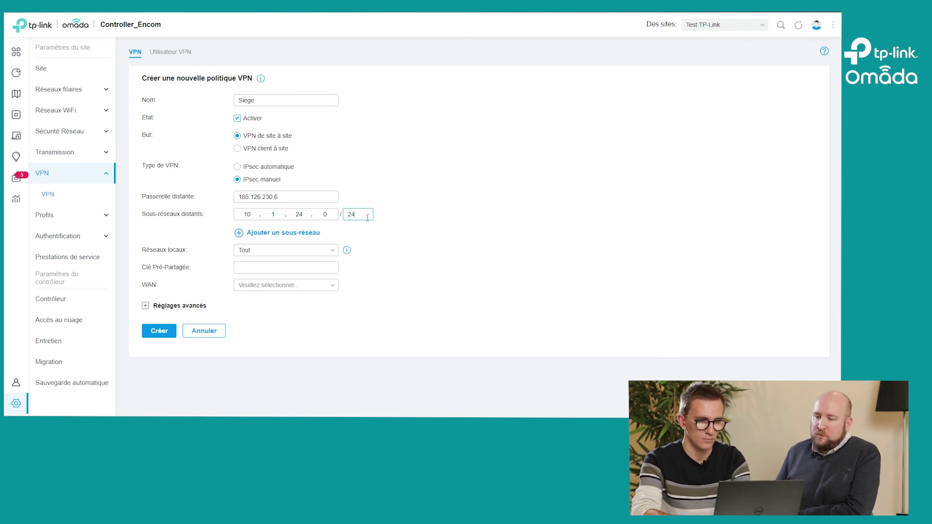
{"action": "left_click", "coordinate": [405, 219]}
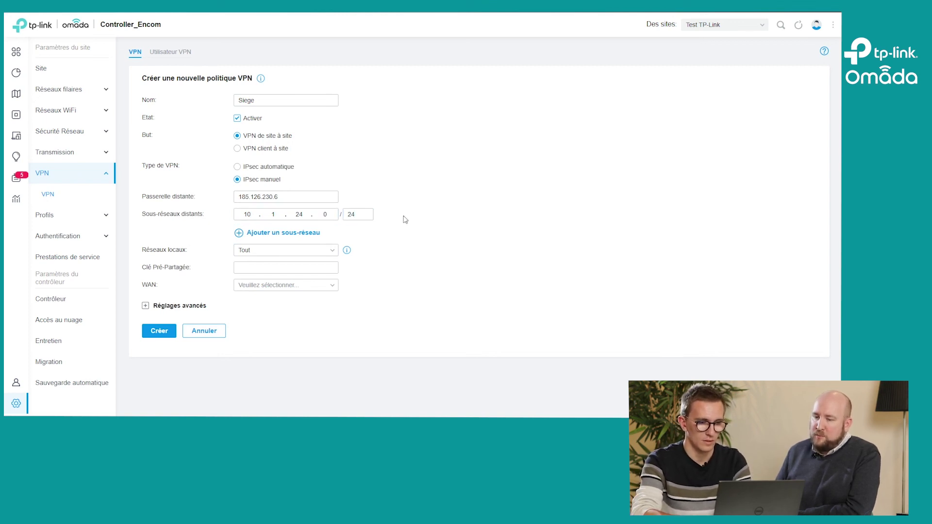
Step: Copy the pre-shared key from the notes into the Clé Pré-Partagée field
{"action": "key", "text": "alt+Tab"}
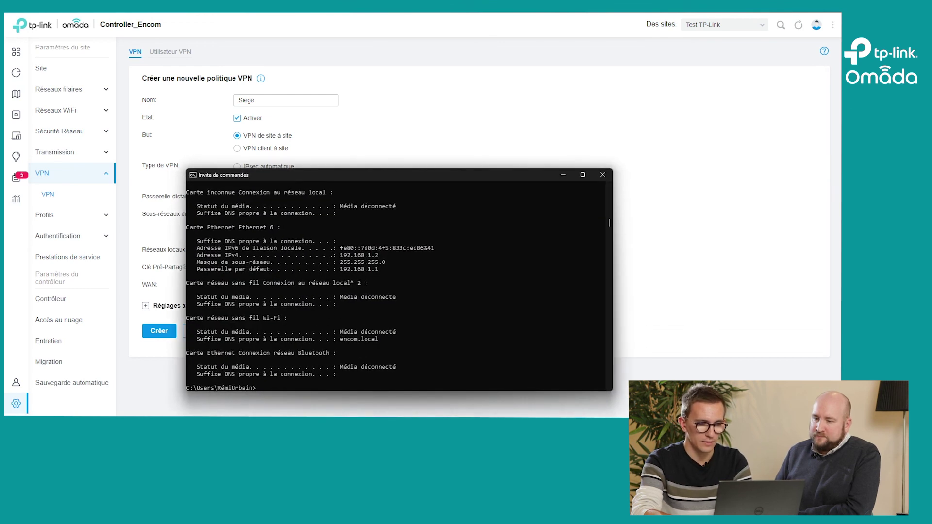
{"action": "key", "text": "alt+Tab"}
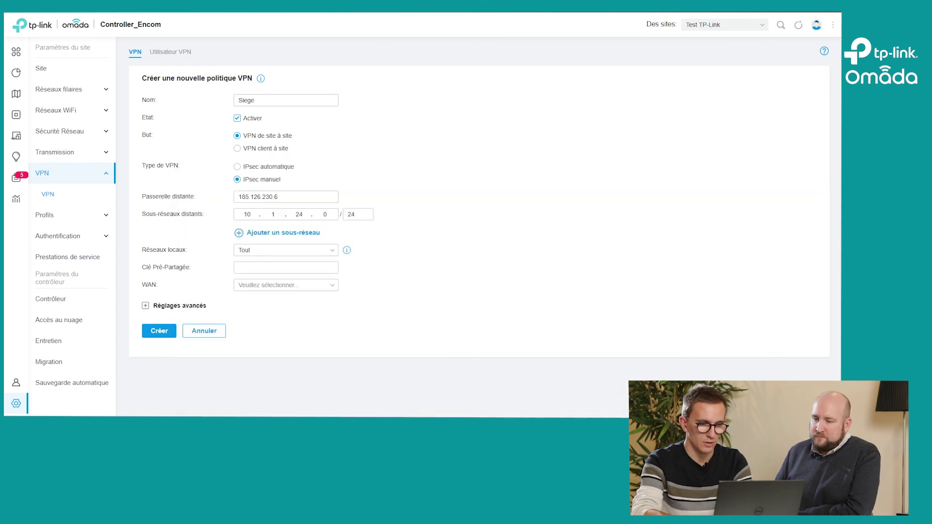
{"action": "key", "text": "alt+Tab"}
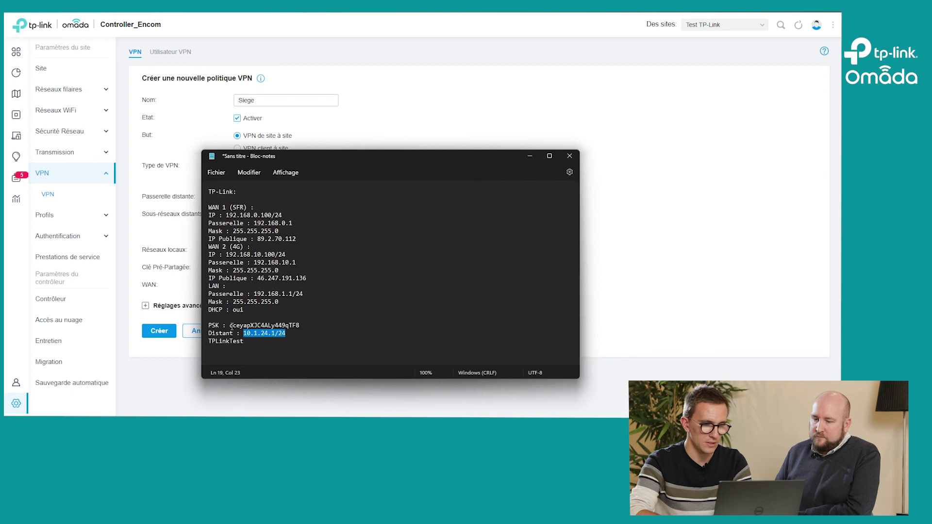
{"action": "double_click", "coordinate": [244, 326]}
{"action": "key", "text": "ctrl+c"}
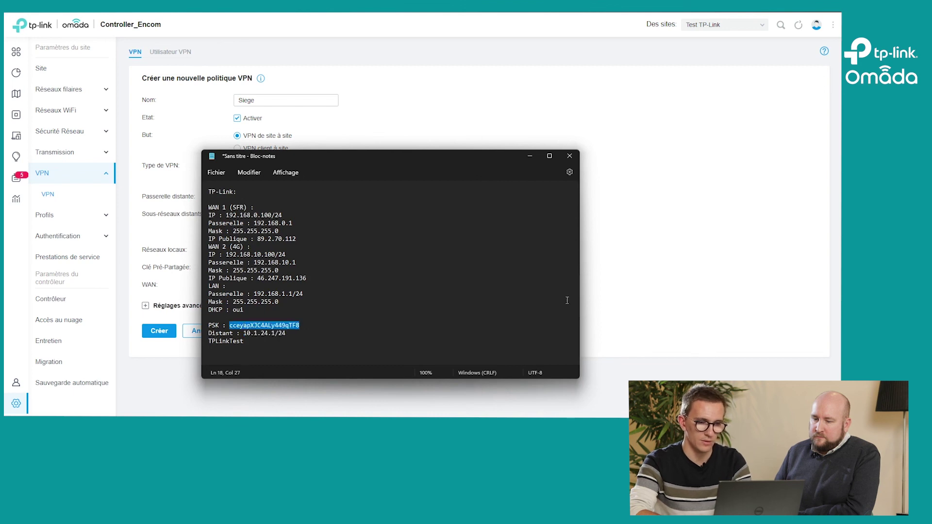
{"action": "left_click", "coordinate": [631, 283]}
{"action": "left_click", "coordinate": [263, 267]}
{"action": "key", "text": "ctrl+v"}
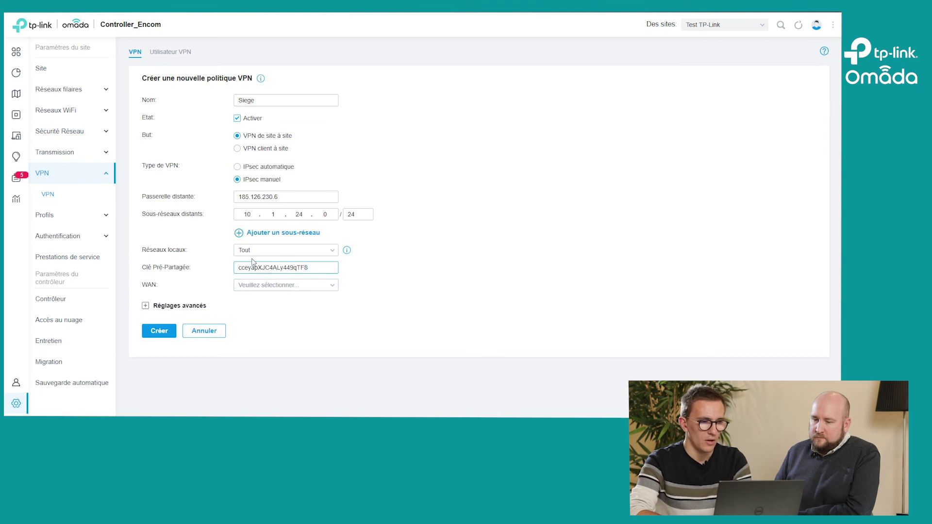
Step: Limit the VPN's local networks to LAN by unchecking Invité
{"action": "left_click", "coordinate": [248, 253]}
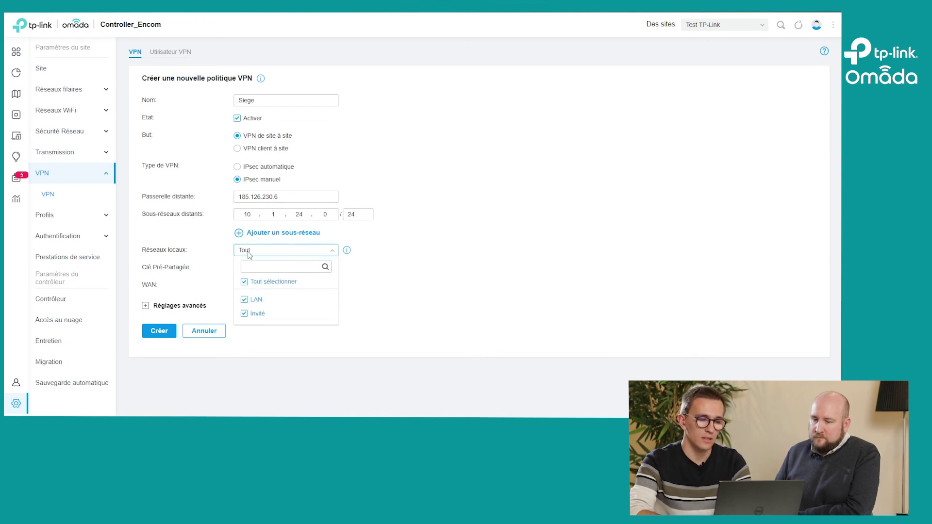
{"action": "left_click", "coordinate": [272, 333]}
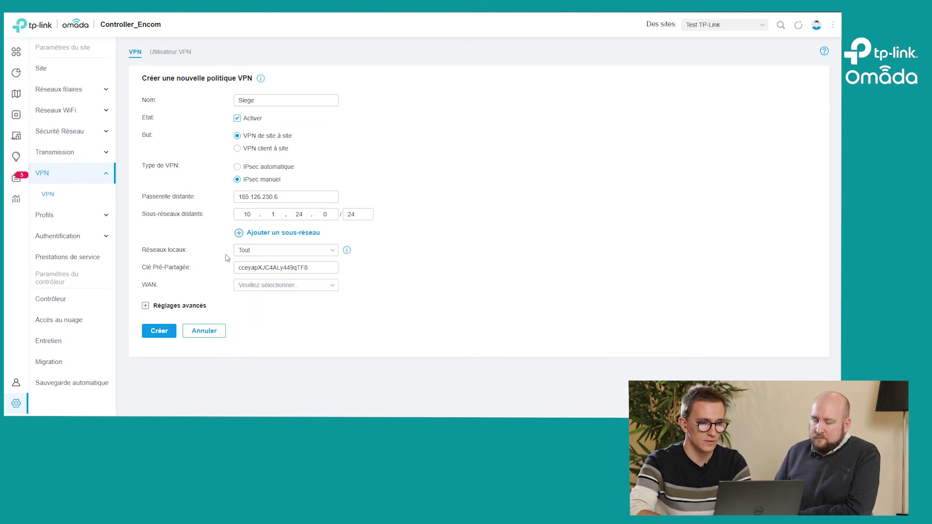
{"action": "left_click", "coordinate": [245, 255]}
{"action": "left_click", "coordinate": [245, 313]}
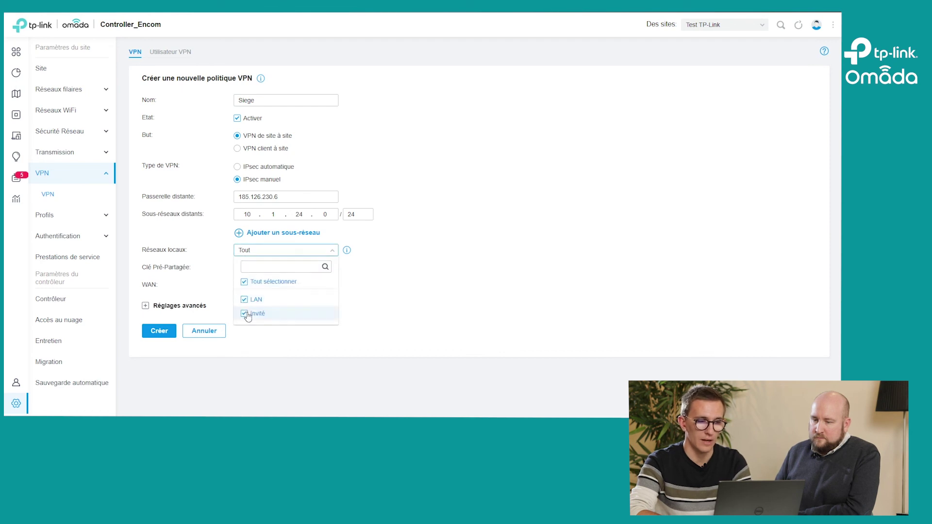
{"action": "left_click", "coordinate": [427, 280]}
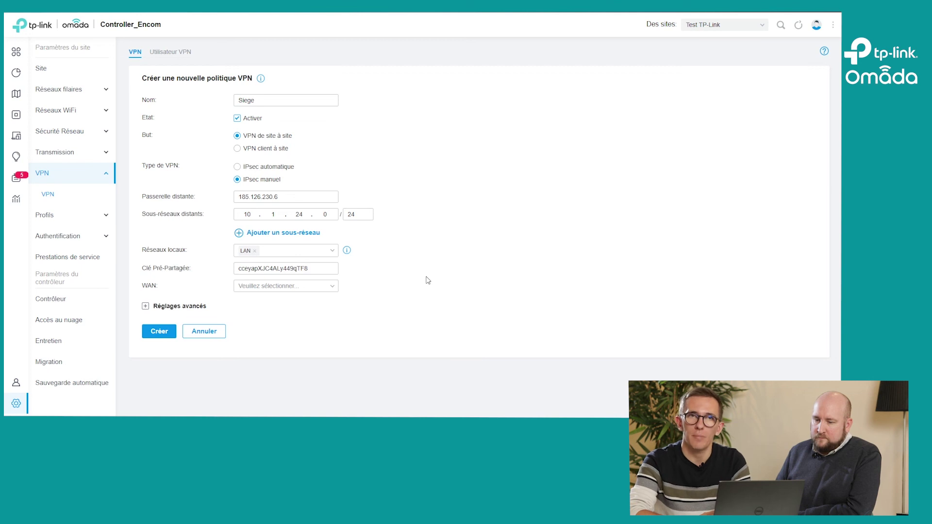
Step: Use the WAN link and expand the advanced phase settings
{"action": "left_click", "coordinate": [299, 287]}
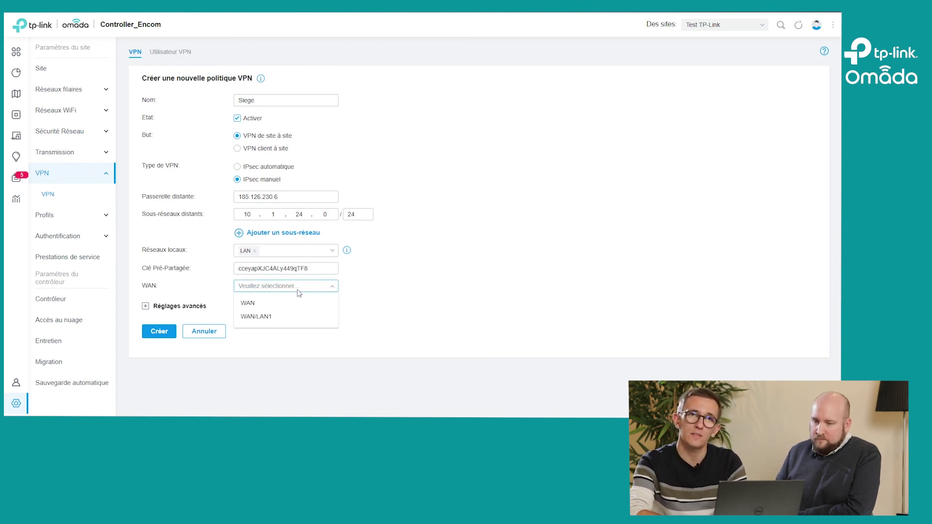
{"action": "left_click", "coordinate": [284, 304]}
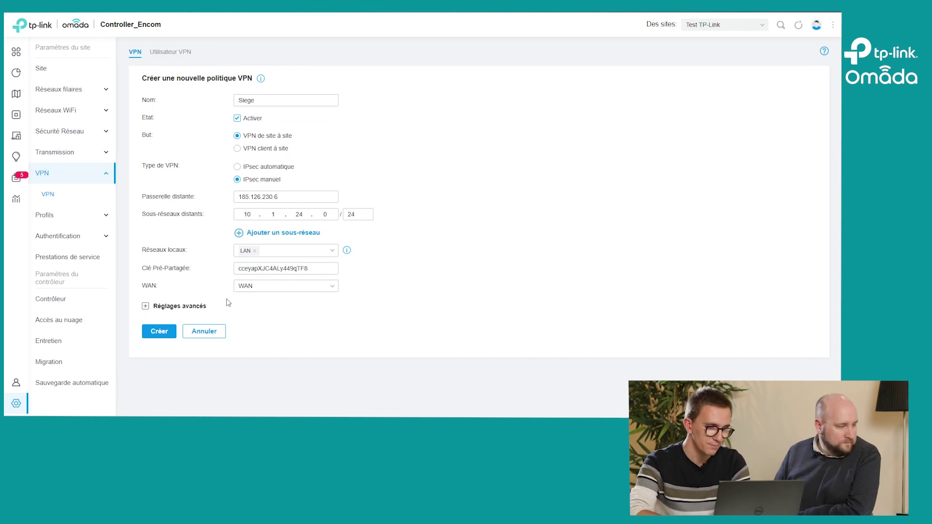
{"action": "left_click", "coordinate": [171, 310]}
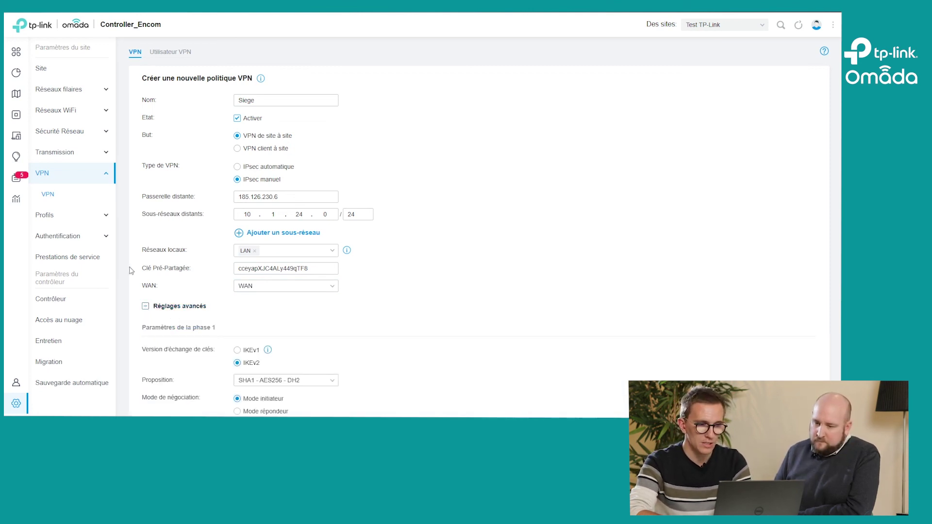
Step: Keep the default phase 1 and phase 2 settings (ESP - SHA1 - AES256, 28800 s) and create the policy
{"action": "scroll", "coordinate": [203, 272], "scroll_direction": "down", "scroll_amount": 3}
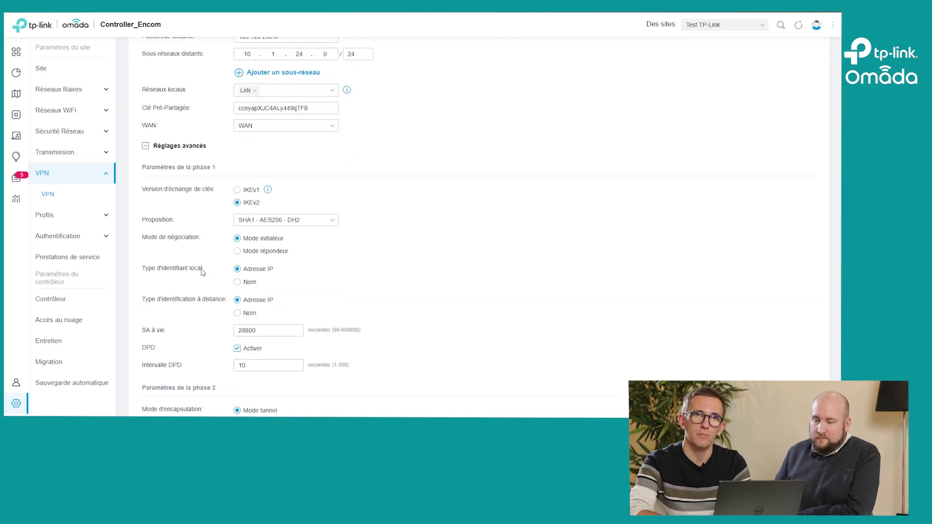
{"action": "scroll", "coordinate": [203, 272], "scroll_direction": "down", "scroll_amount": 1}
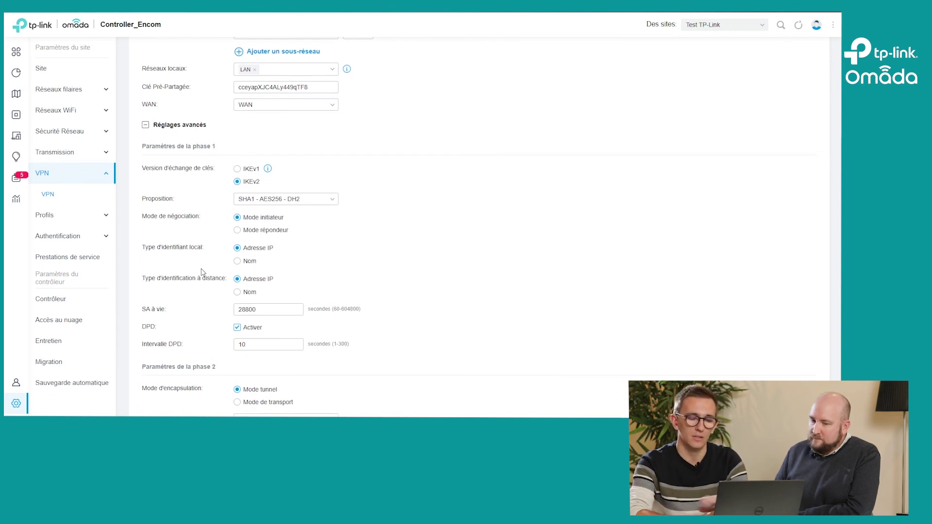
{"action": "scroll", "coordinate": [203, 272], "scroll_direction": "down", "scroll_amount": 4}
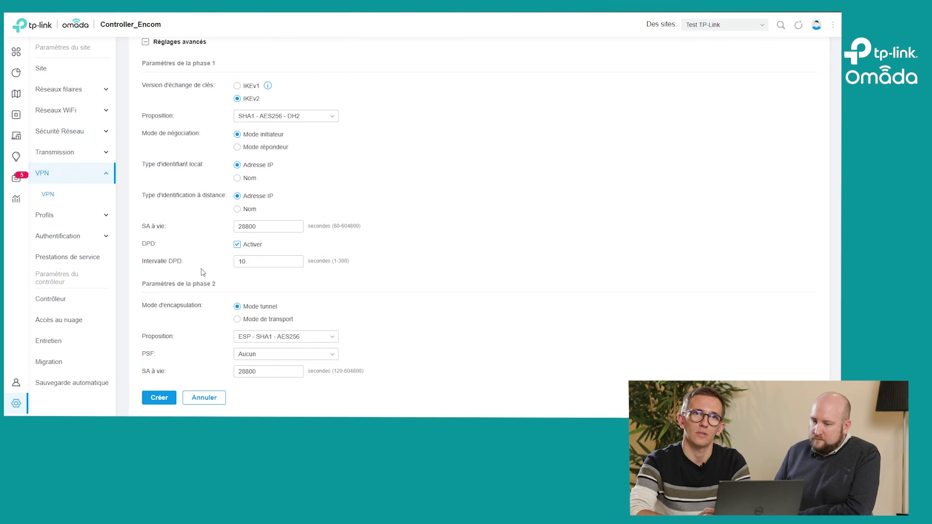
{"action": "scroll", "coordinate": [203, 272], "scroll_direction": "up", "scroll_amount": 4}
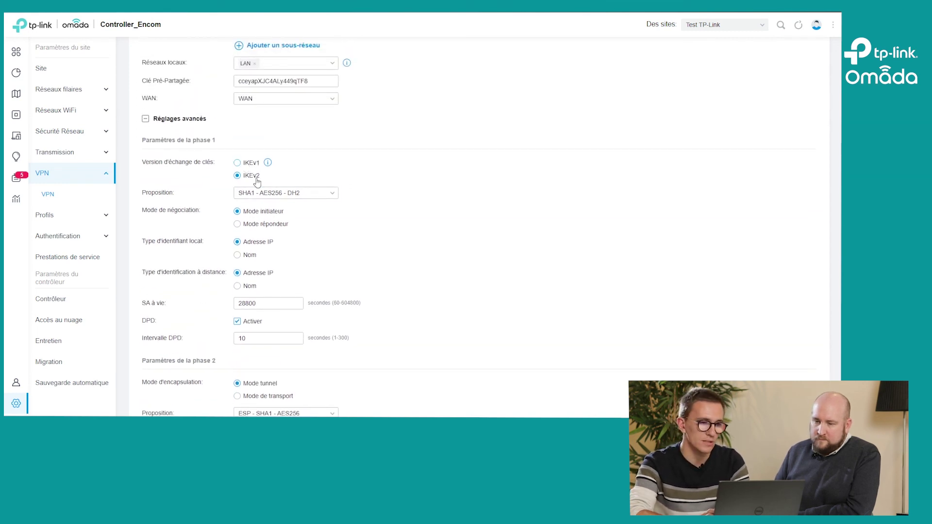
{"action": "left_click", "coordinate": [266, 194]}
{"action": "left_click", "coordinate": [320, 177]}
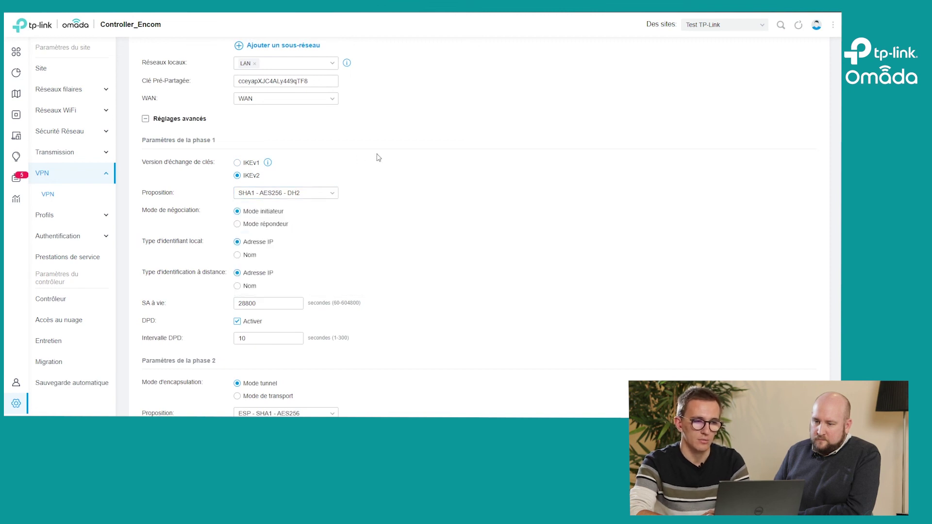
{"action": "scroll", "coordinate": [396, 152], "scroll_direction": "down", "scroll_amount": 5}
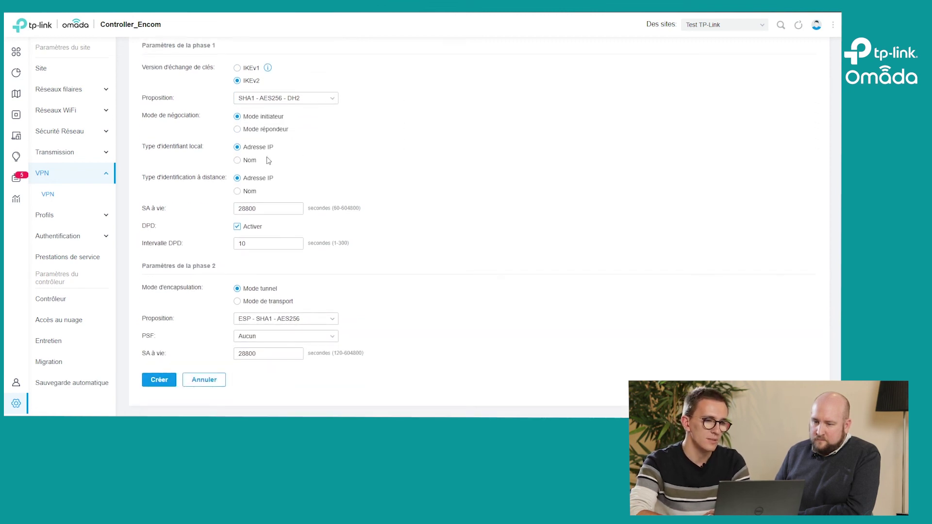
{"action": "scroll", "coordinate": [267, 161], "scroll_direction": "down", "scroll_amount": 1}
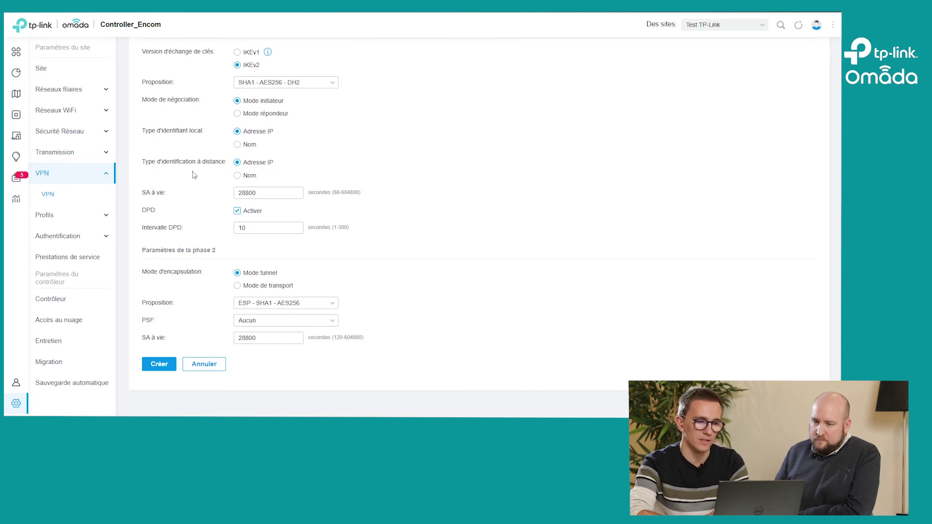
{"action": "scroll", "coordinate": [207, 194], "scroll_direction": "up", "scroll_amount": 7}
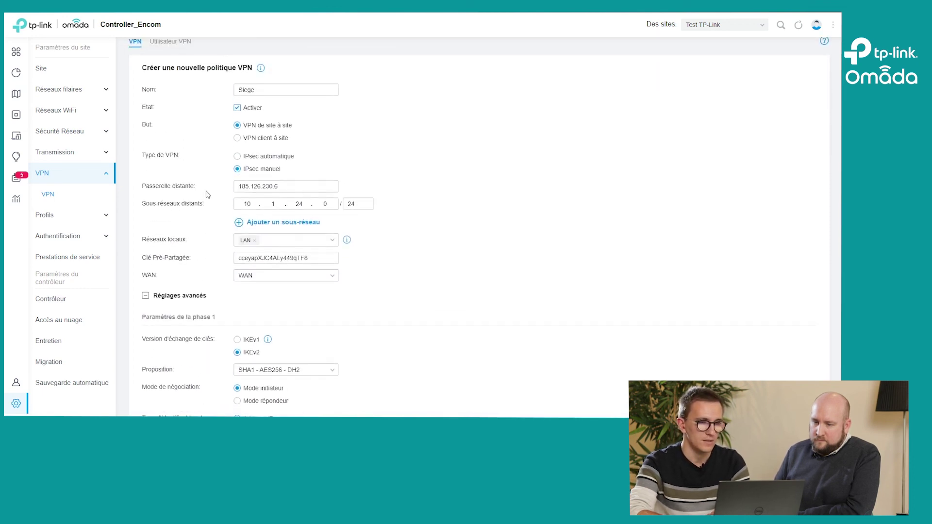
{"action": "scroll", "coordinate": [208, 194], "scroll_direction": "down", "scroll_amount": 7}
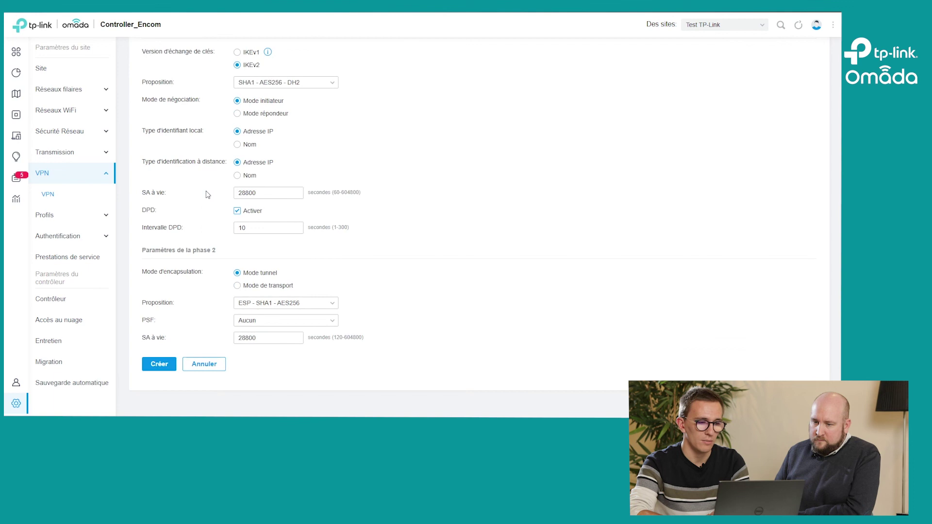
{"action": "left_click", "coordinate": [150, 367]}
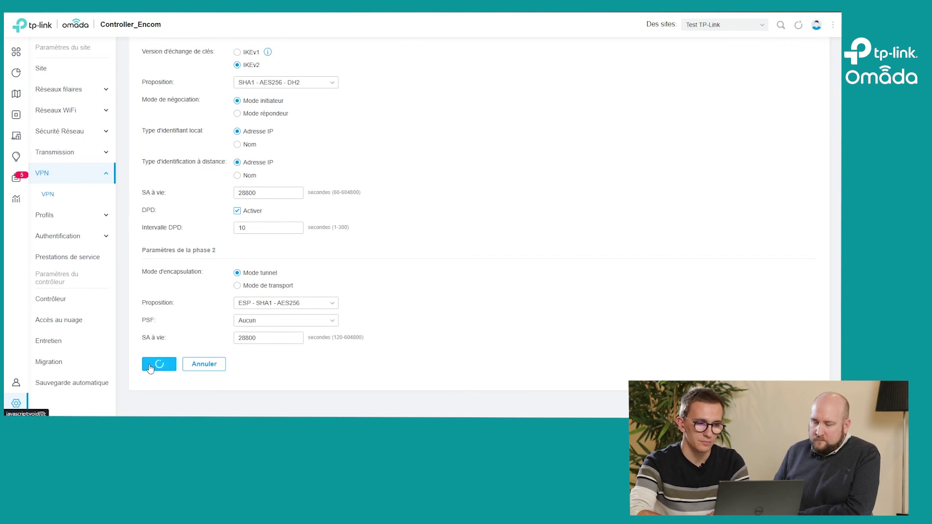